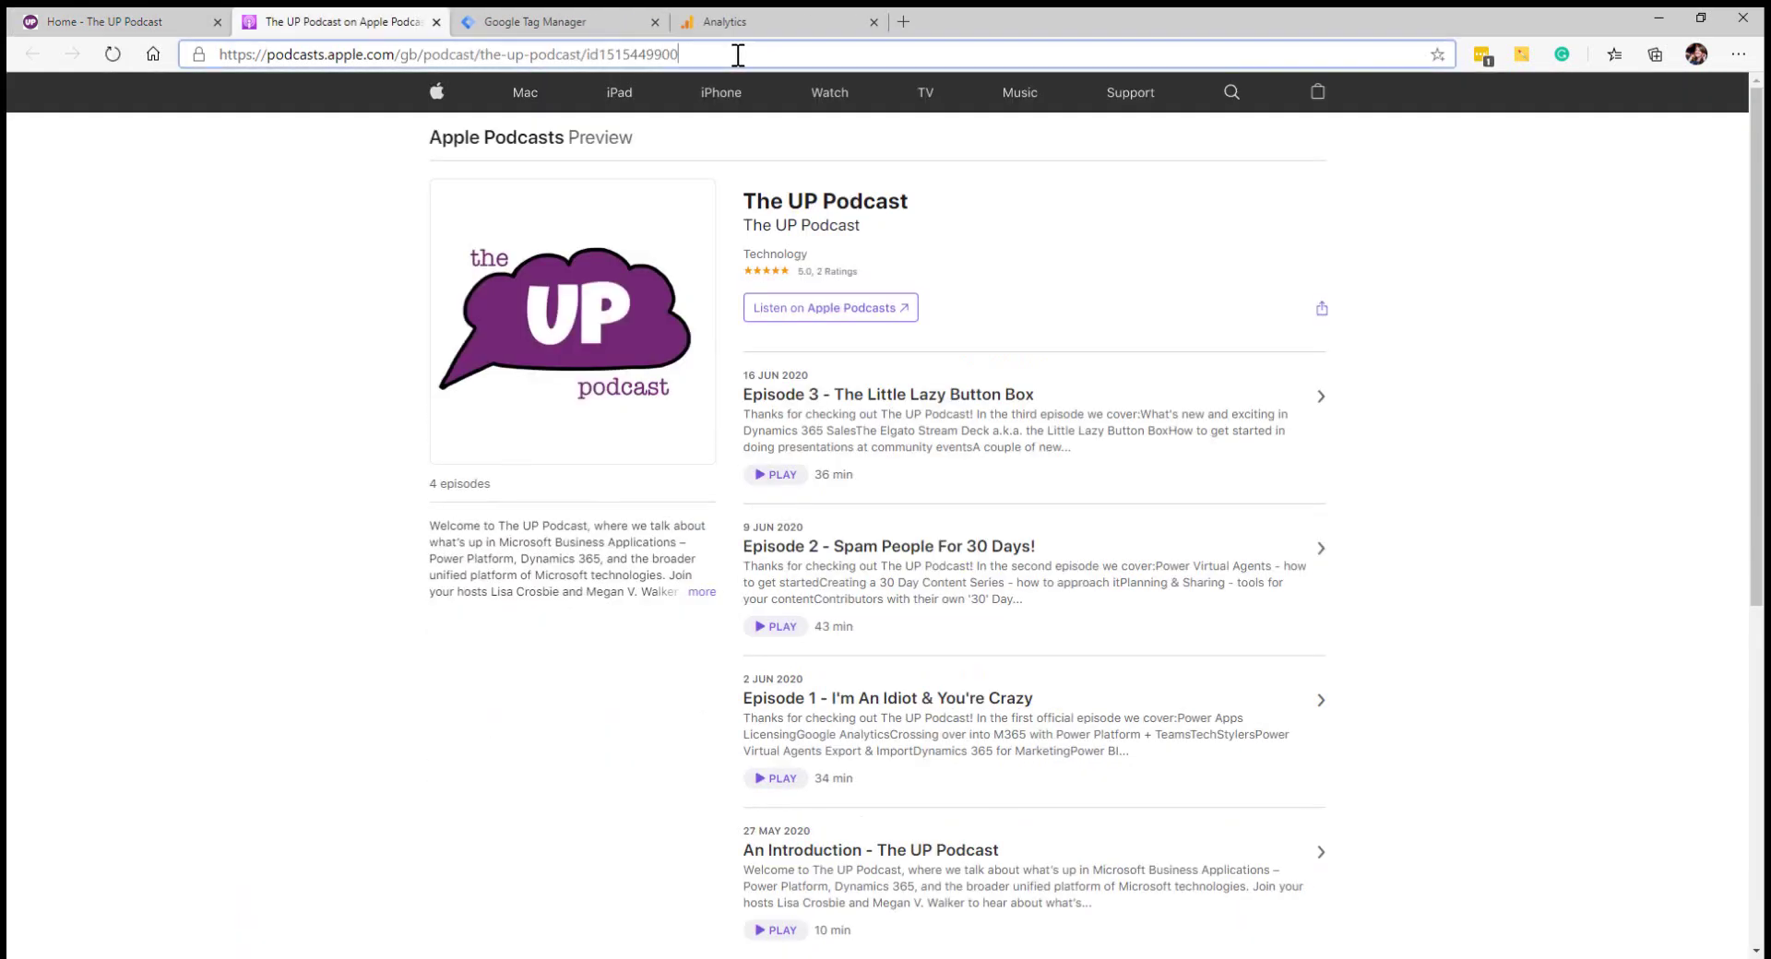
Check the web address of The UP Podcast's Apple Podcasts page, close that page and switch to Google Tag Manager.
drag(737, 55, 219, 74)
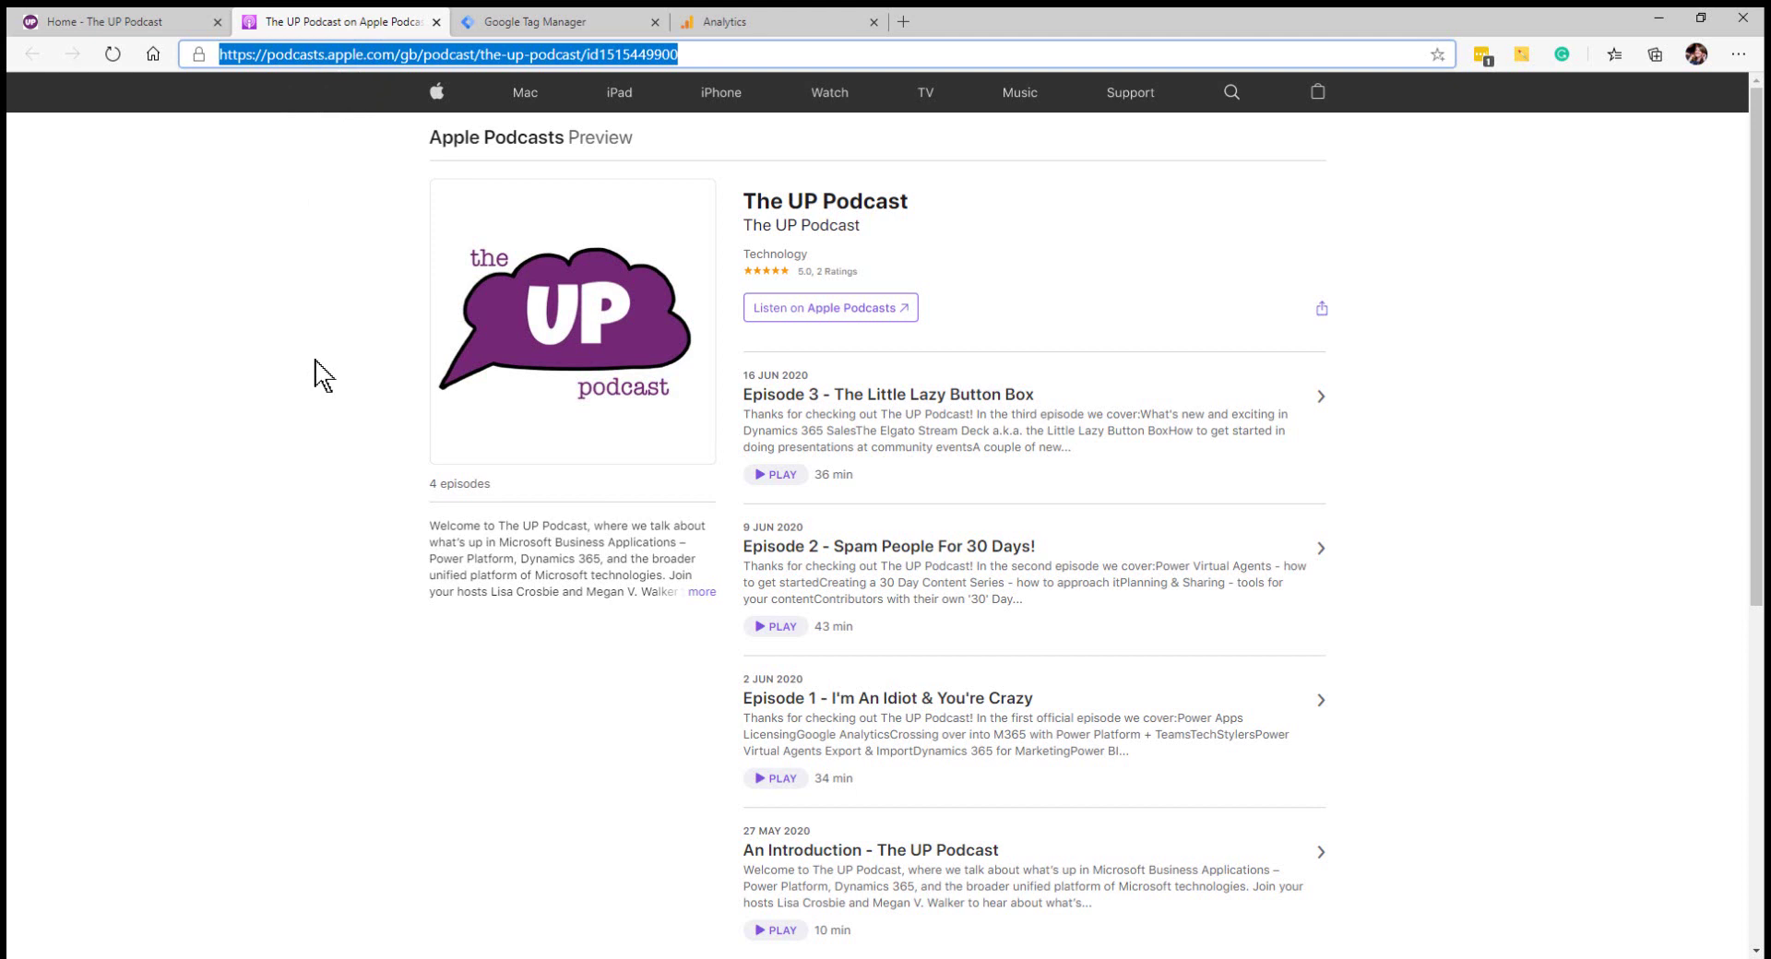
click(436, 22)
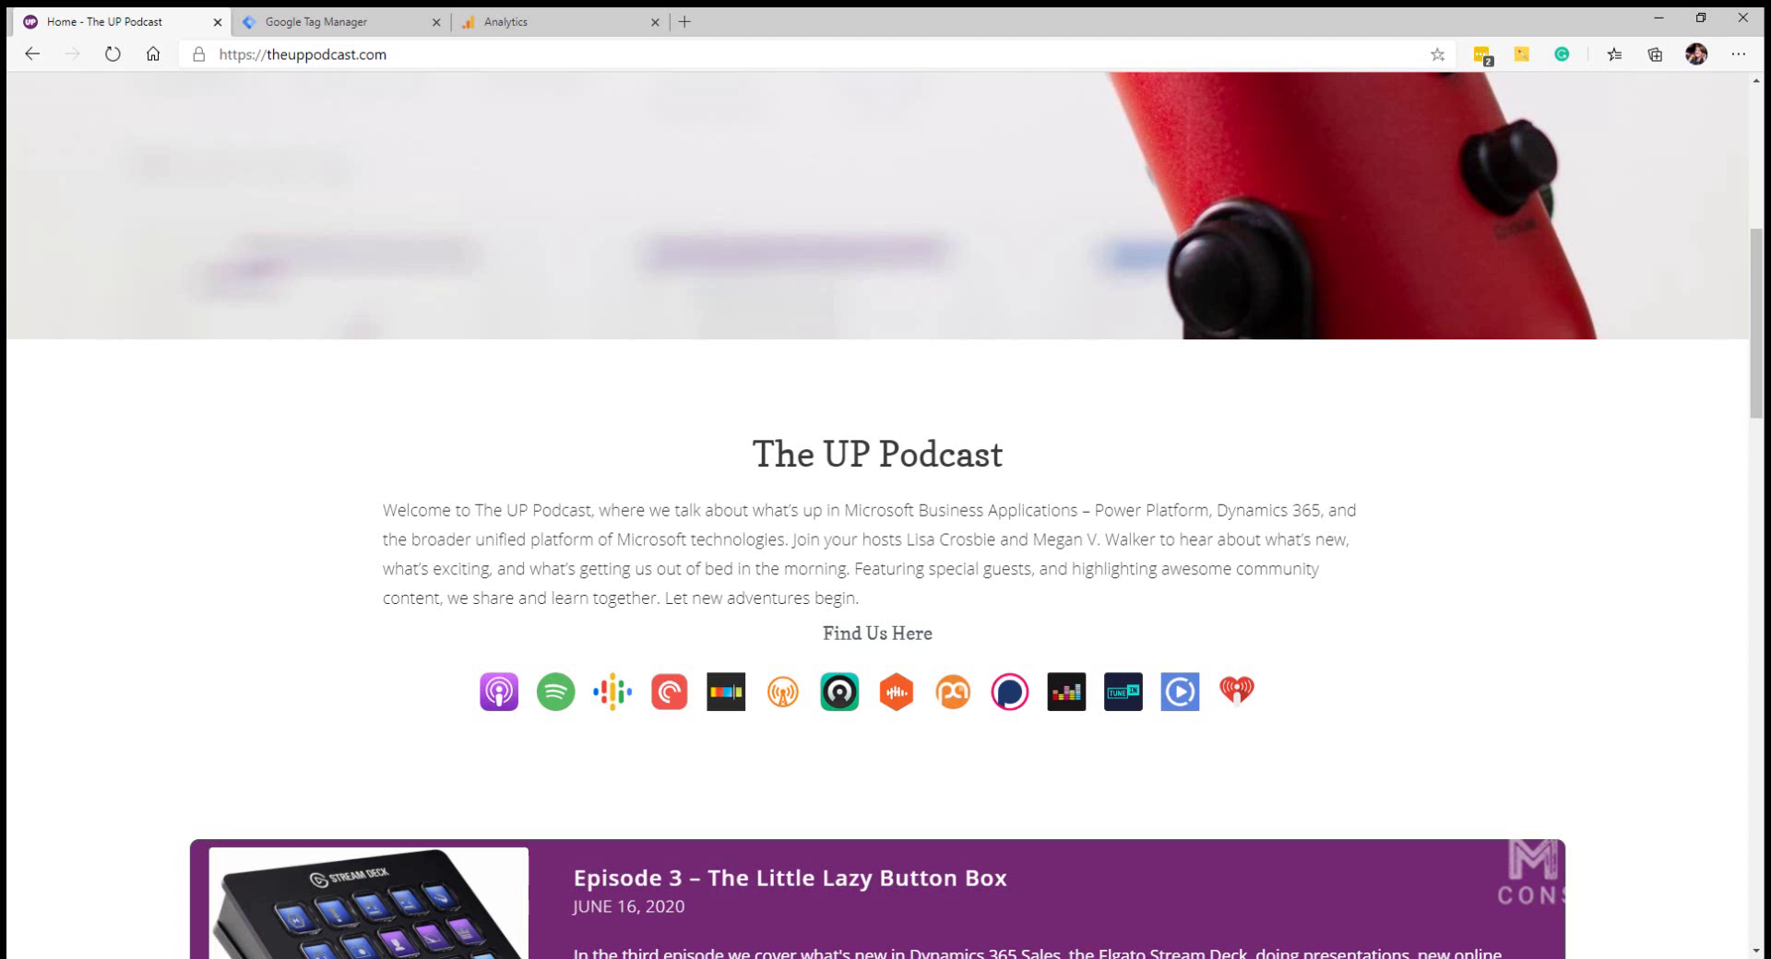
click(276, 23)
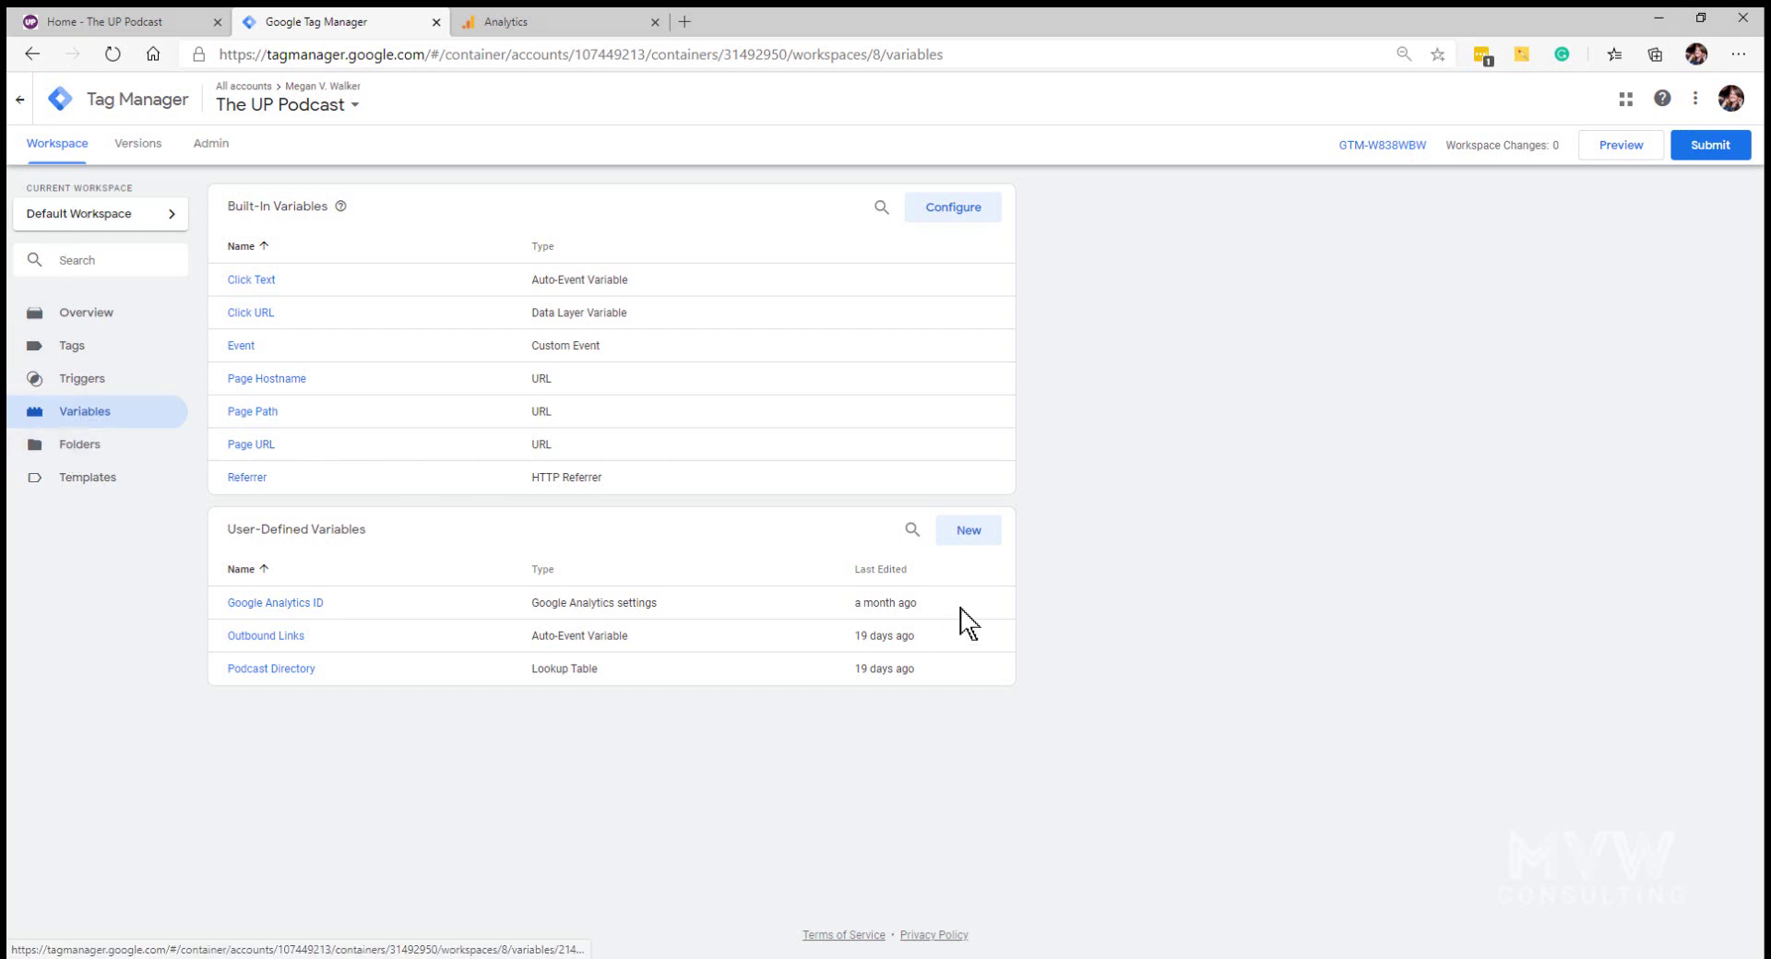
Start a new user-defined variable of type Lookup Table with Click URL as the input variable.
click(965, 533)
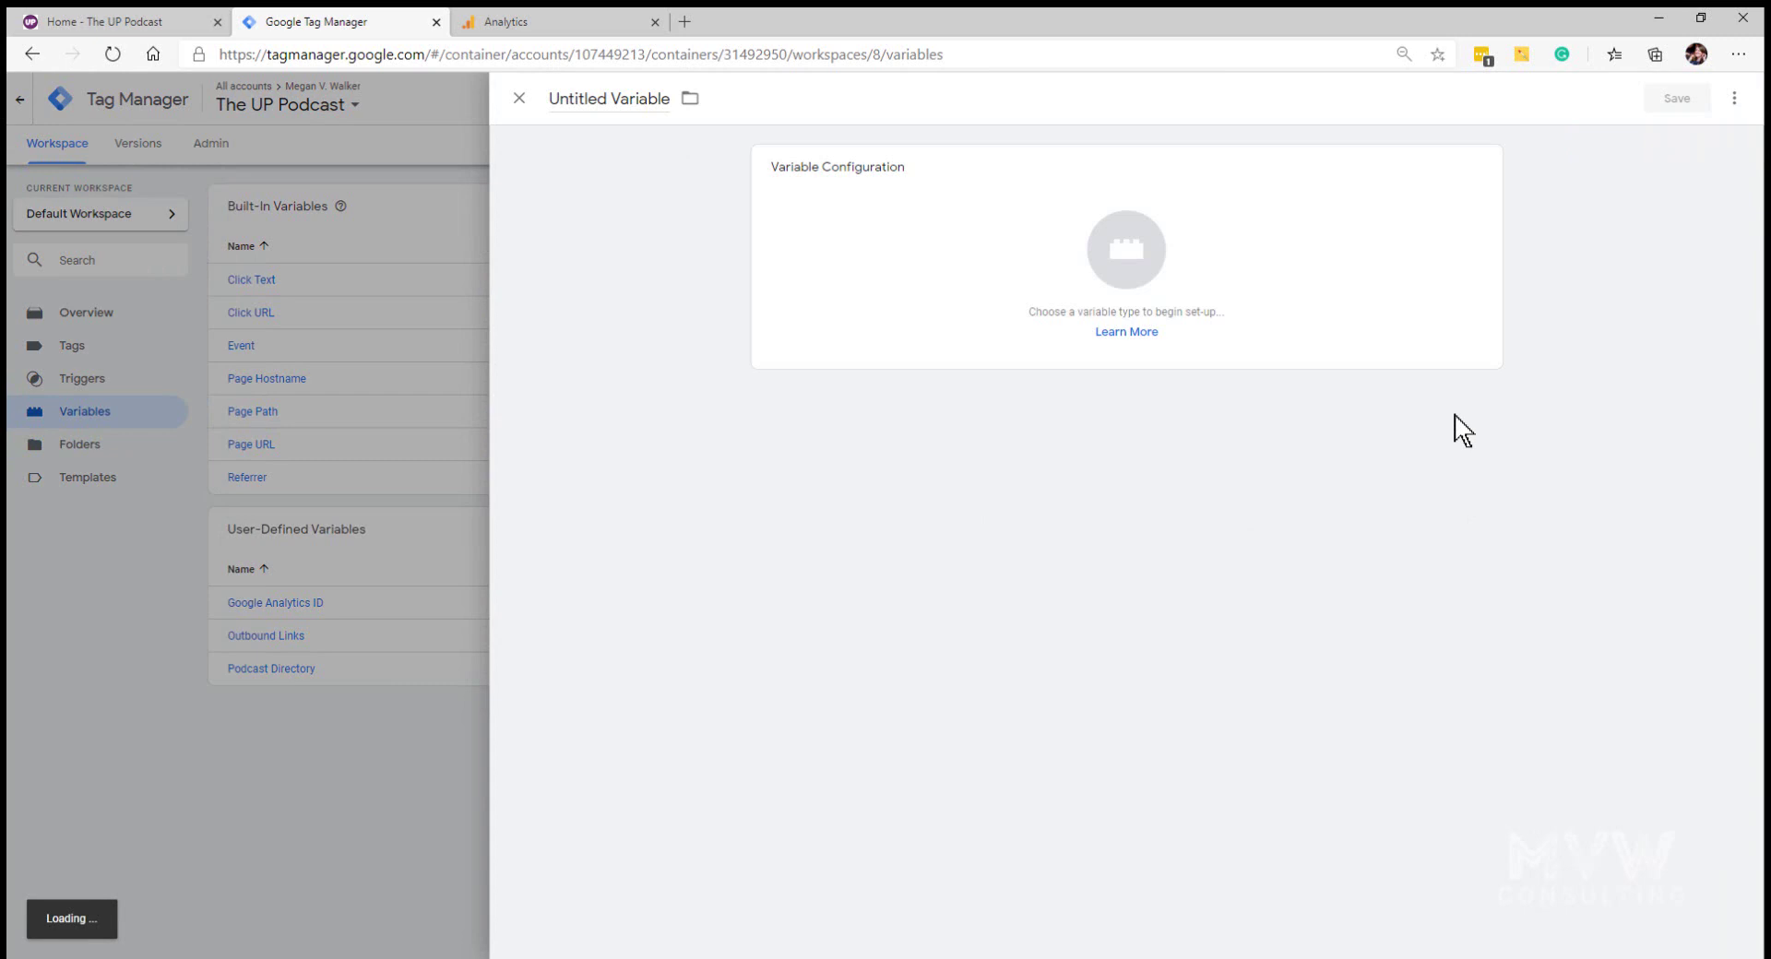
click(1371, 250)
scroll(1526, 488, down, 3)
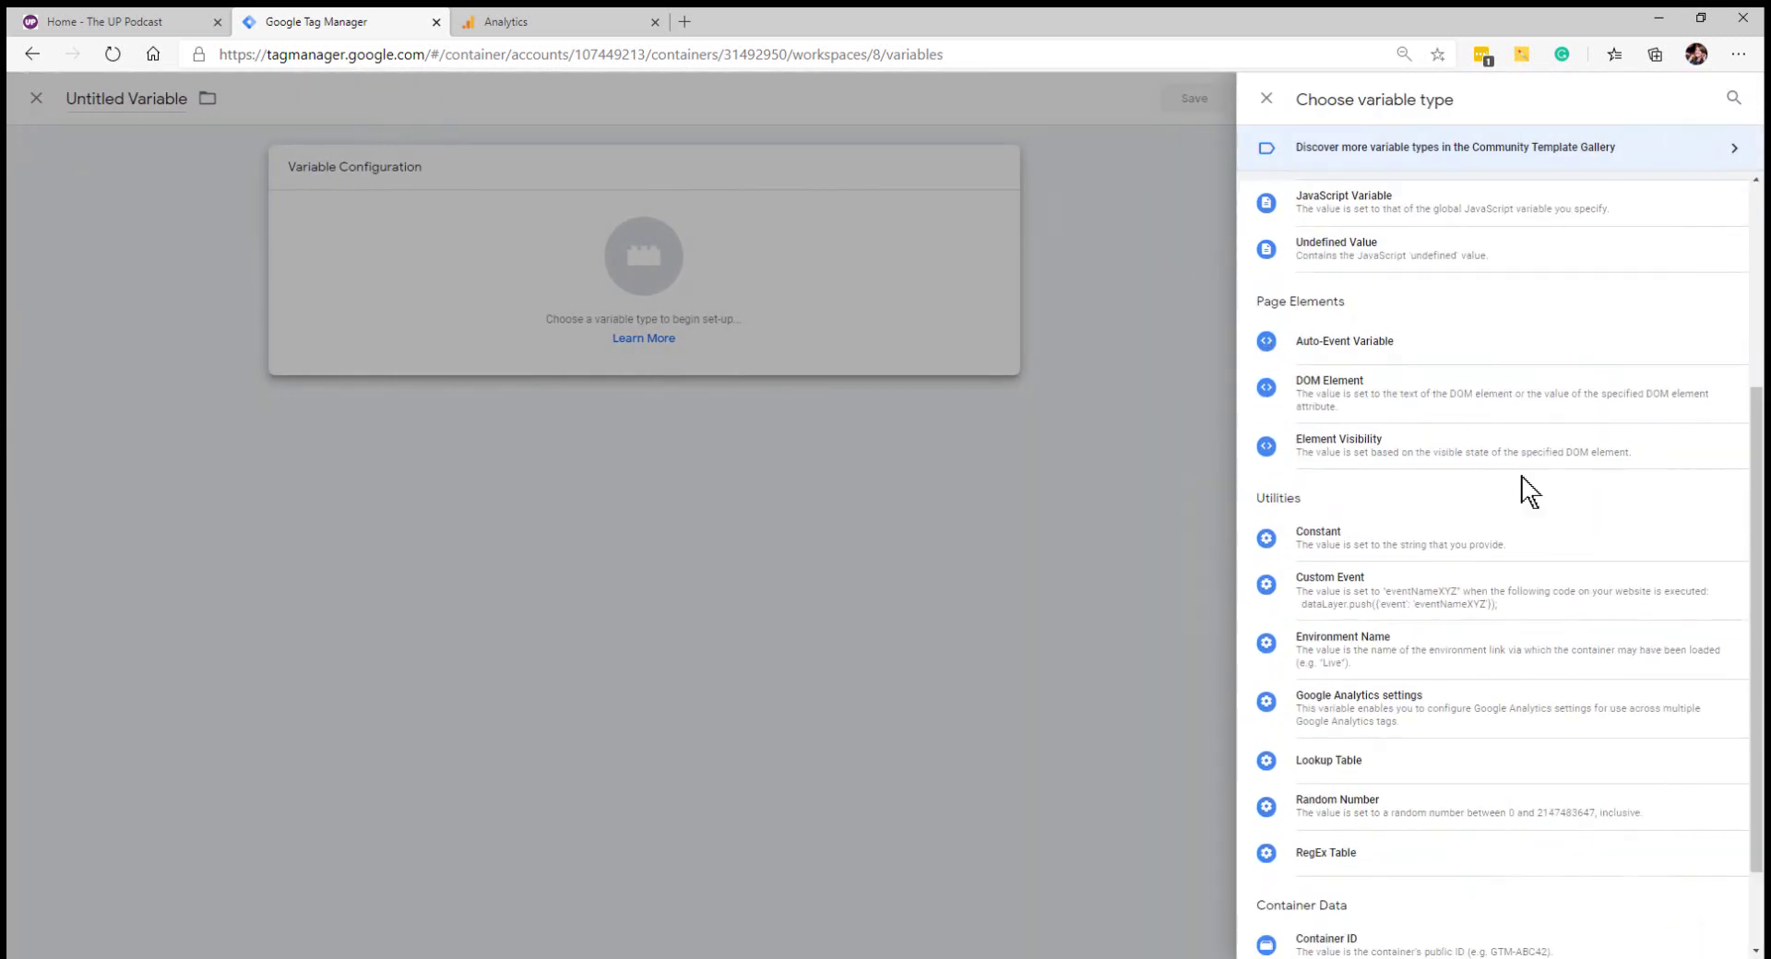
scroll(1526, 498, down, 1)
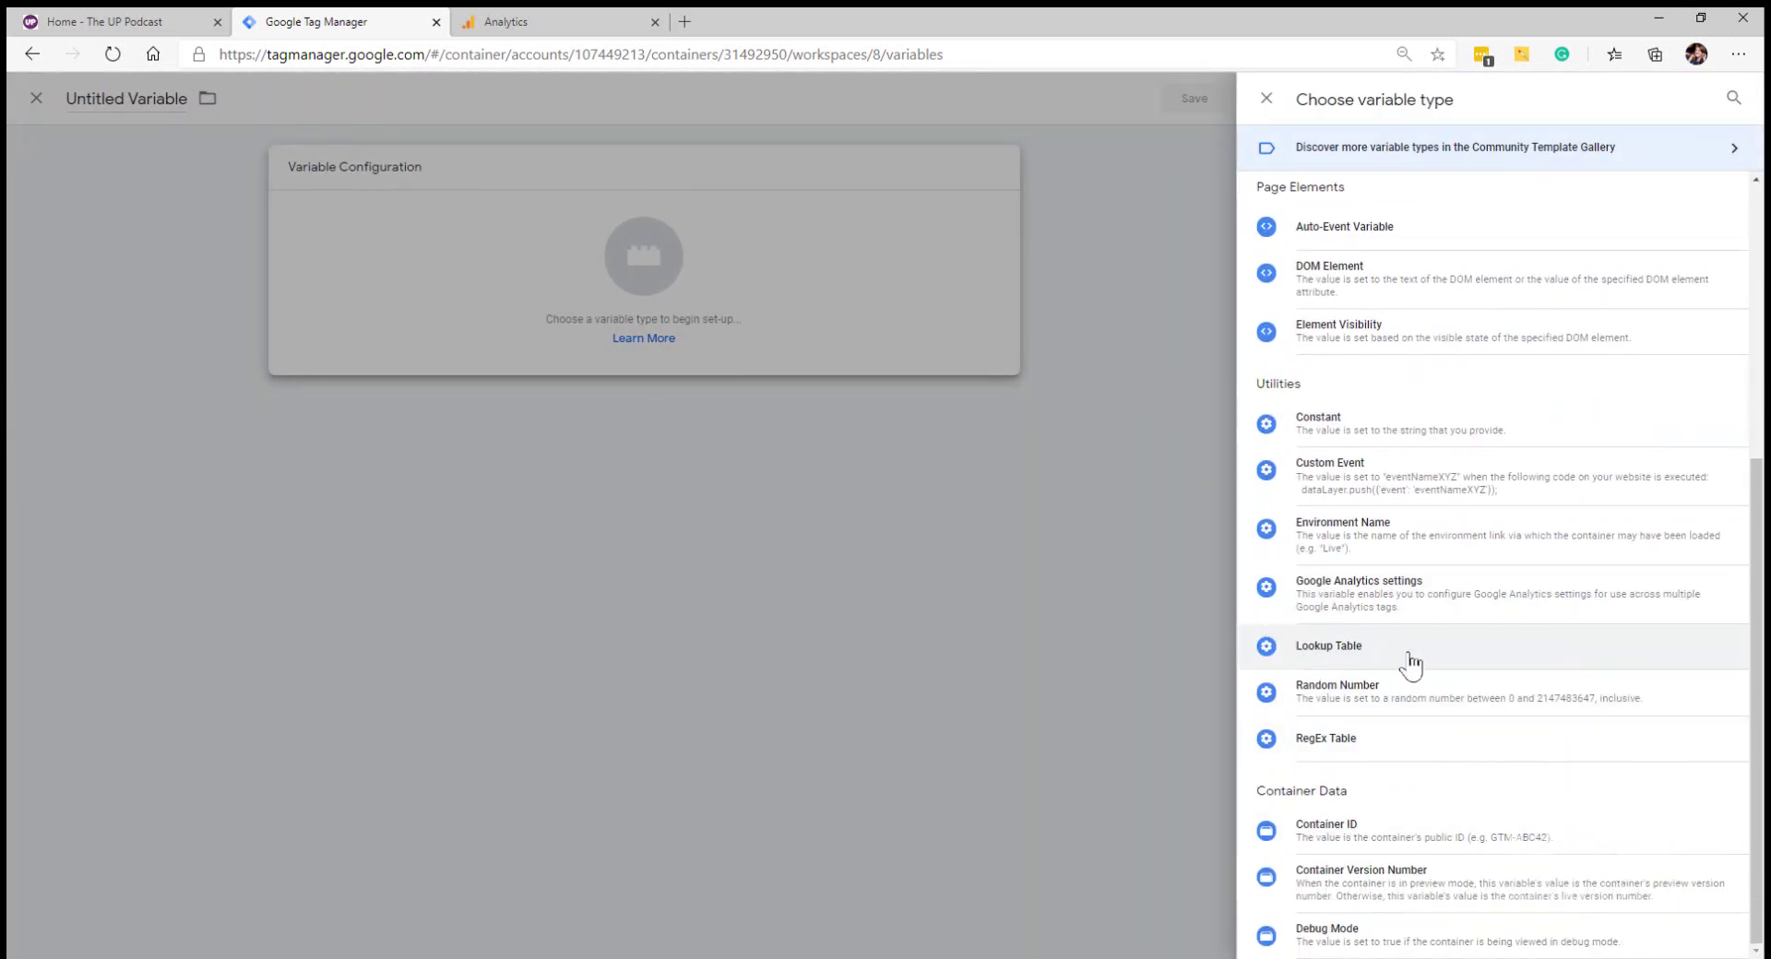
click(1378, 650)
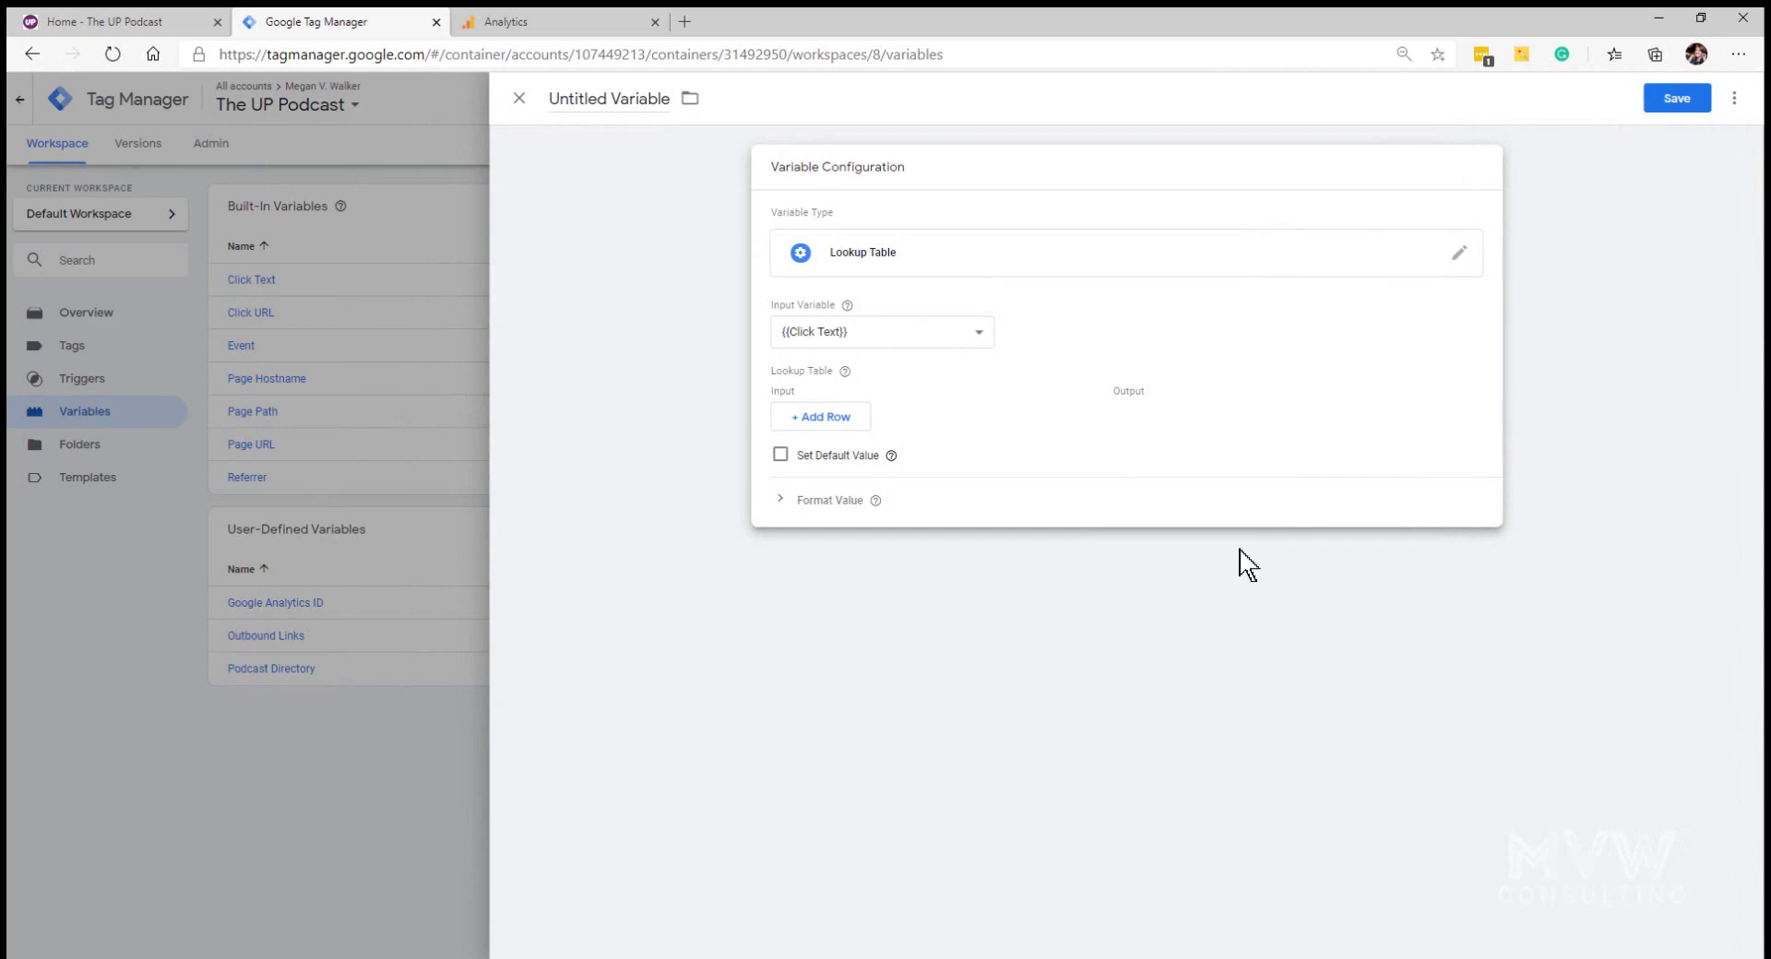
click(967, 329)
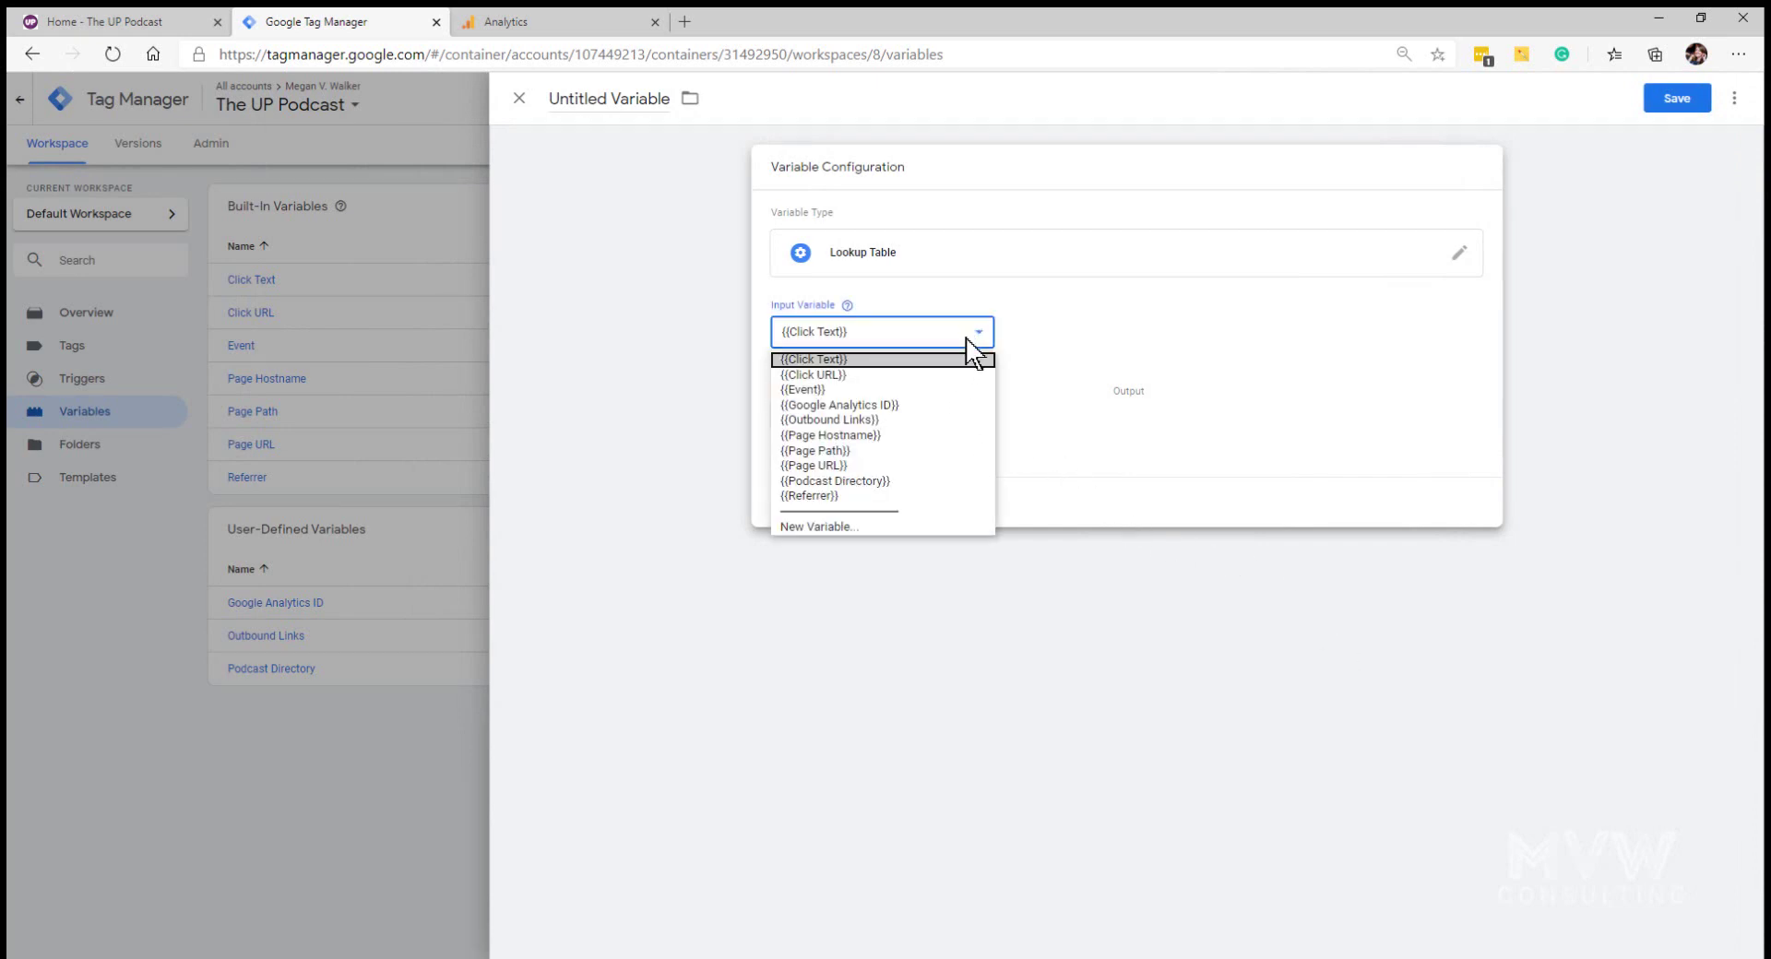
click(883, 376)
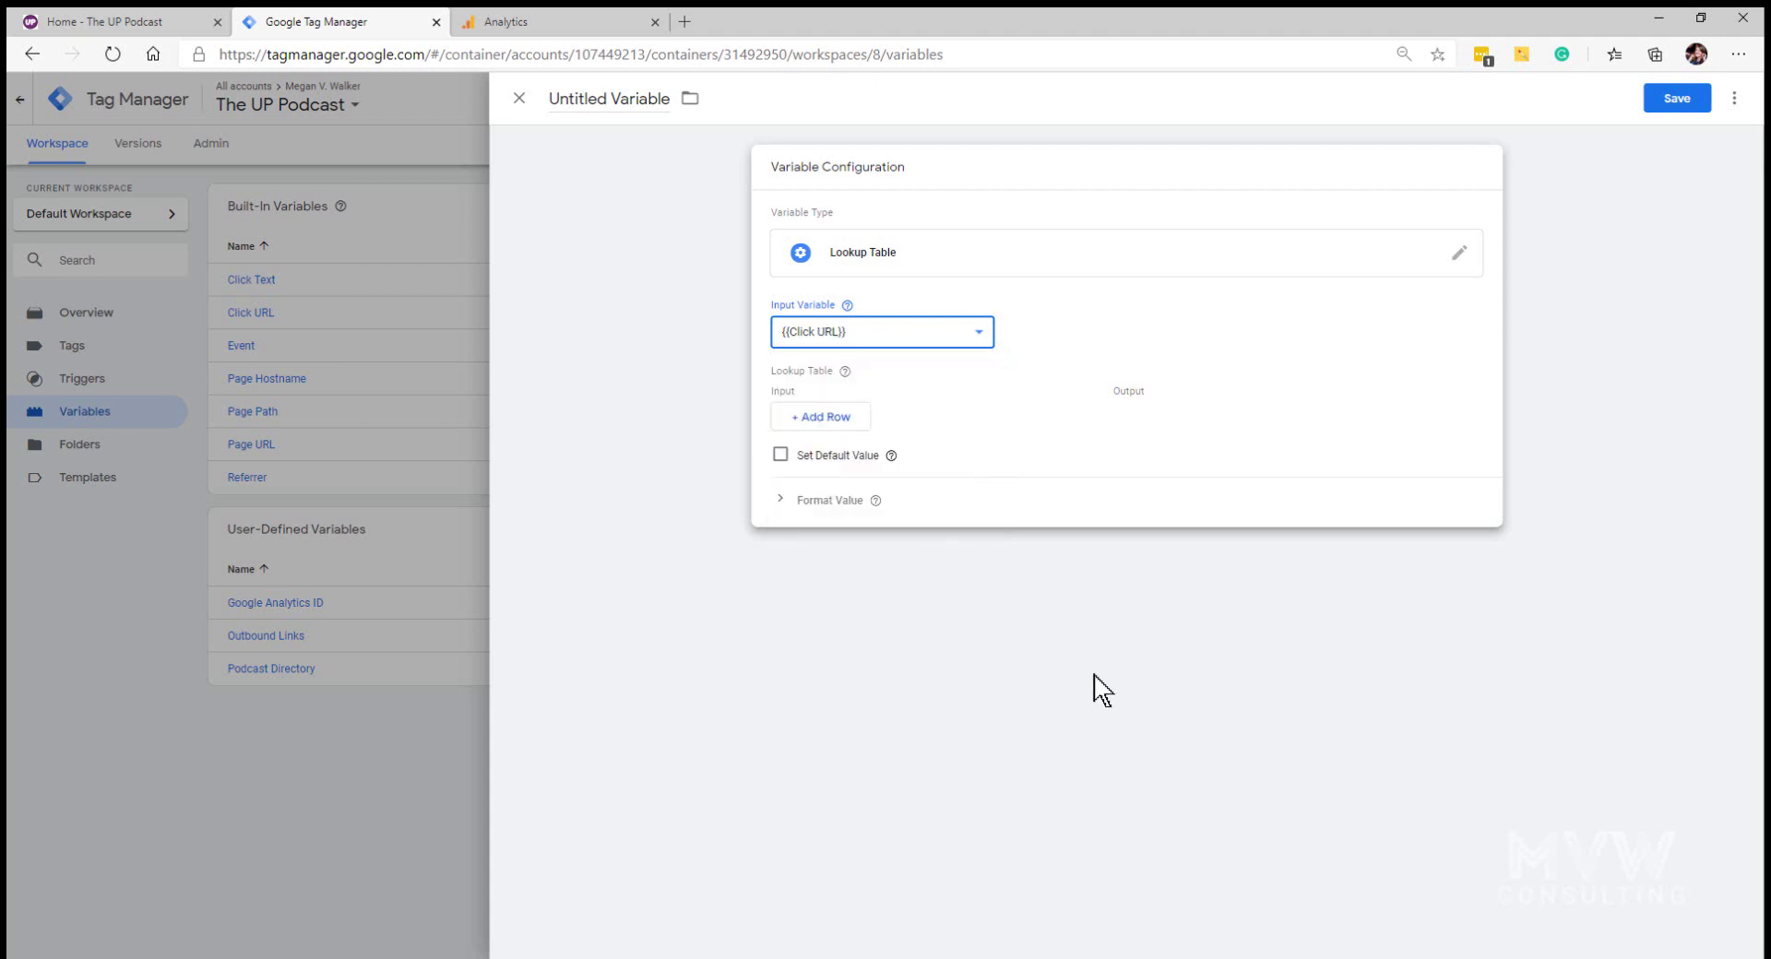
Add a lookup row pairing the website's Apple Podcasts link with the output "Apple Podcasts", and discard the unsaved variable.
click(141, 18)
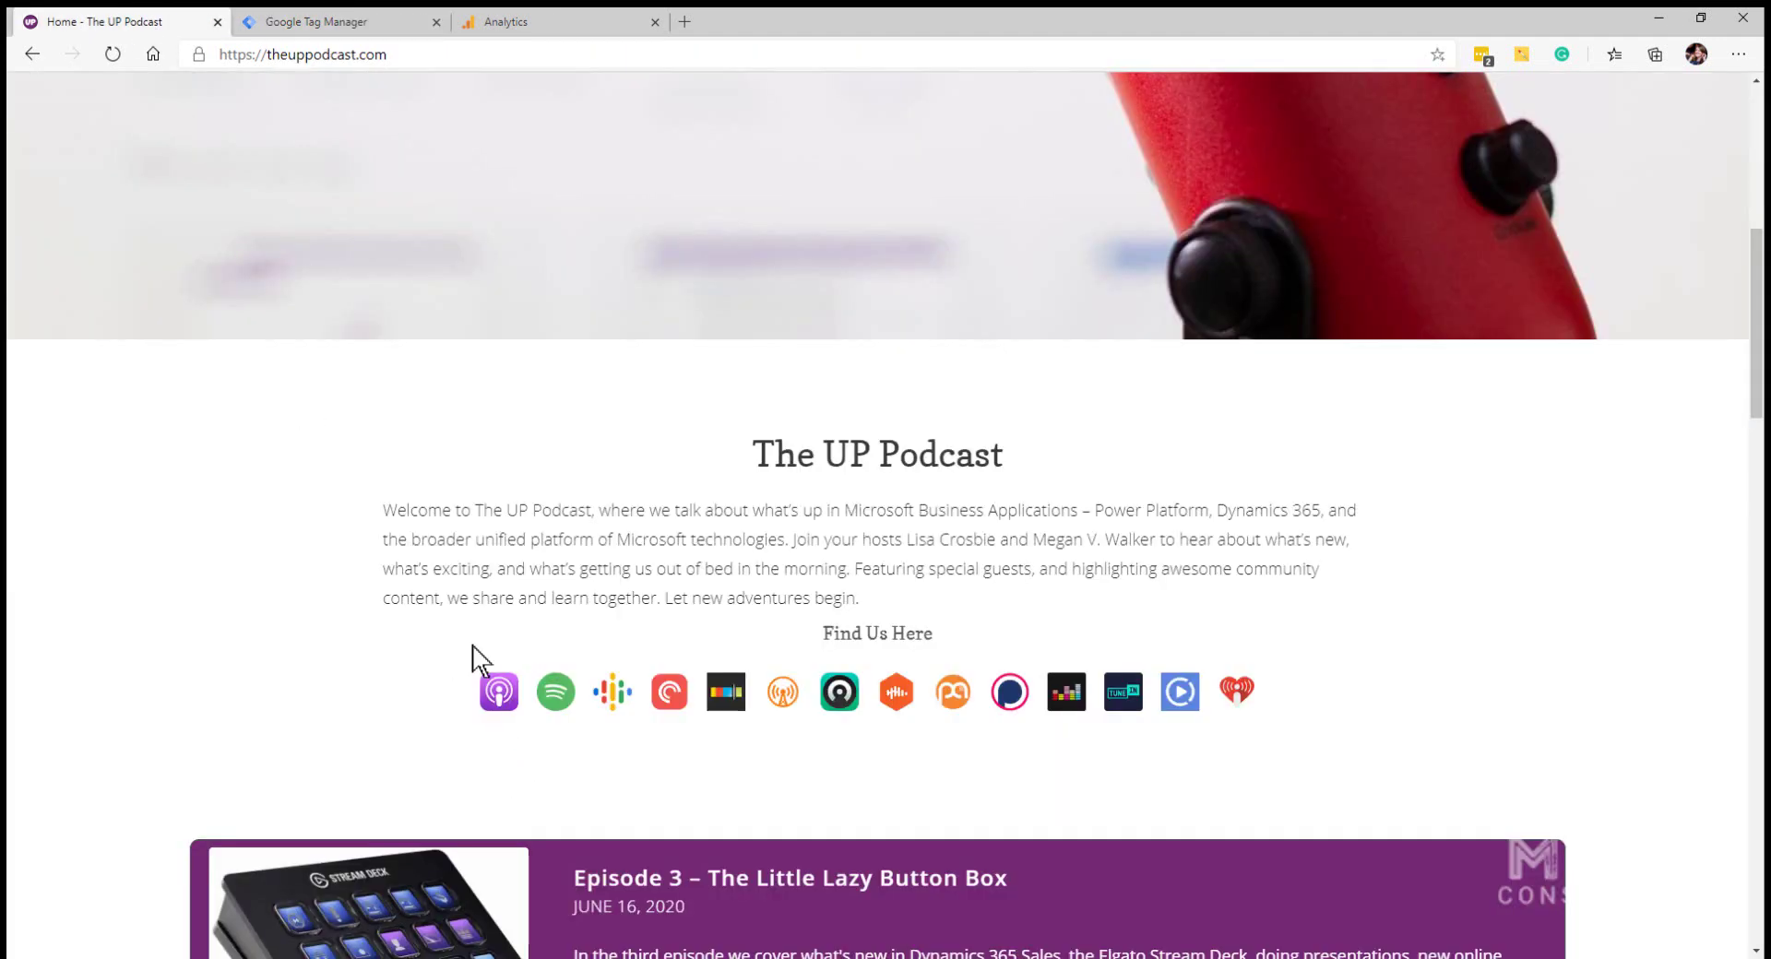
click(312, 21)
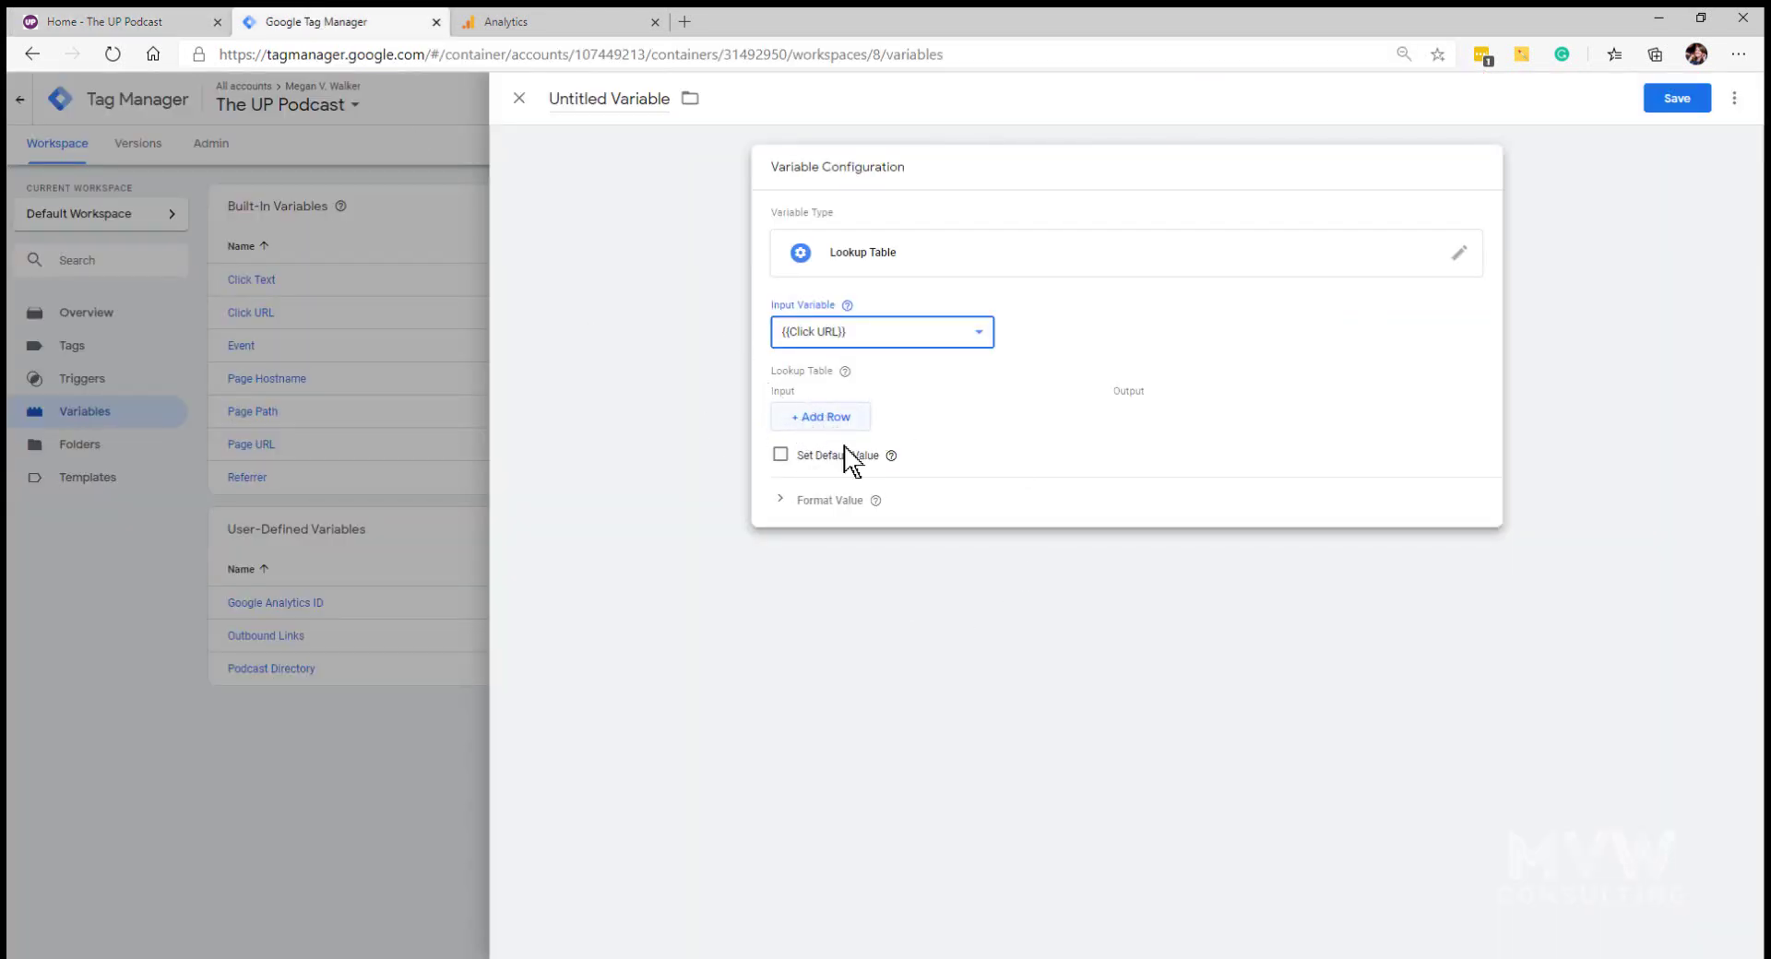
click(825, 418)
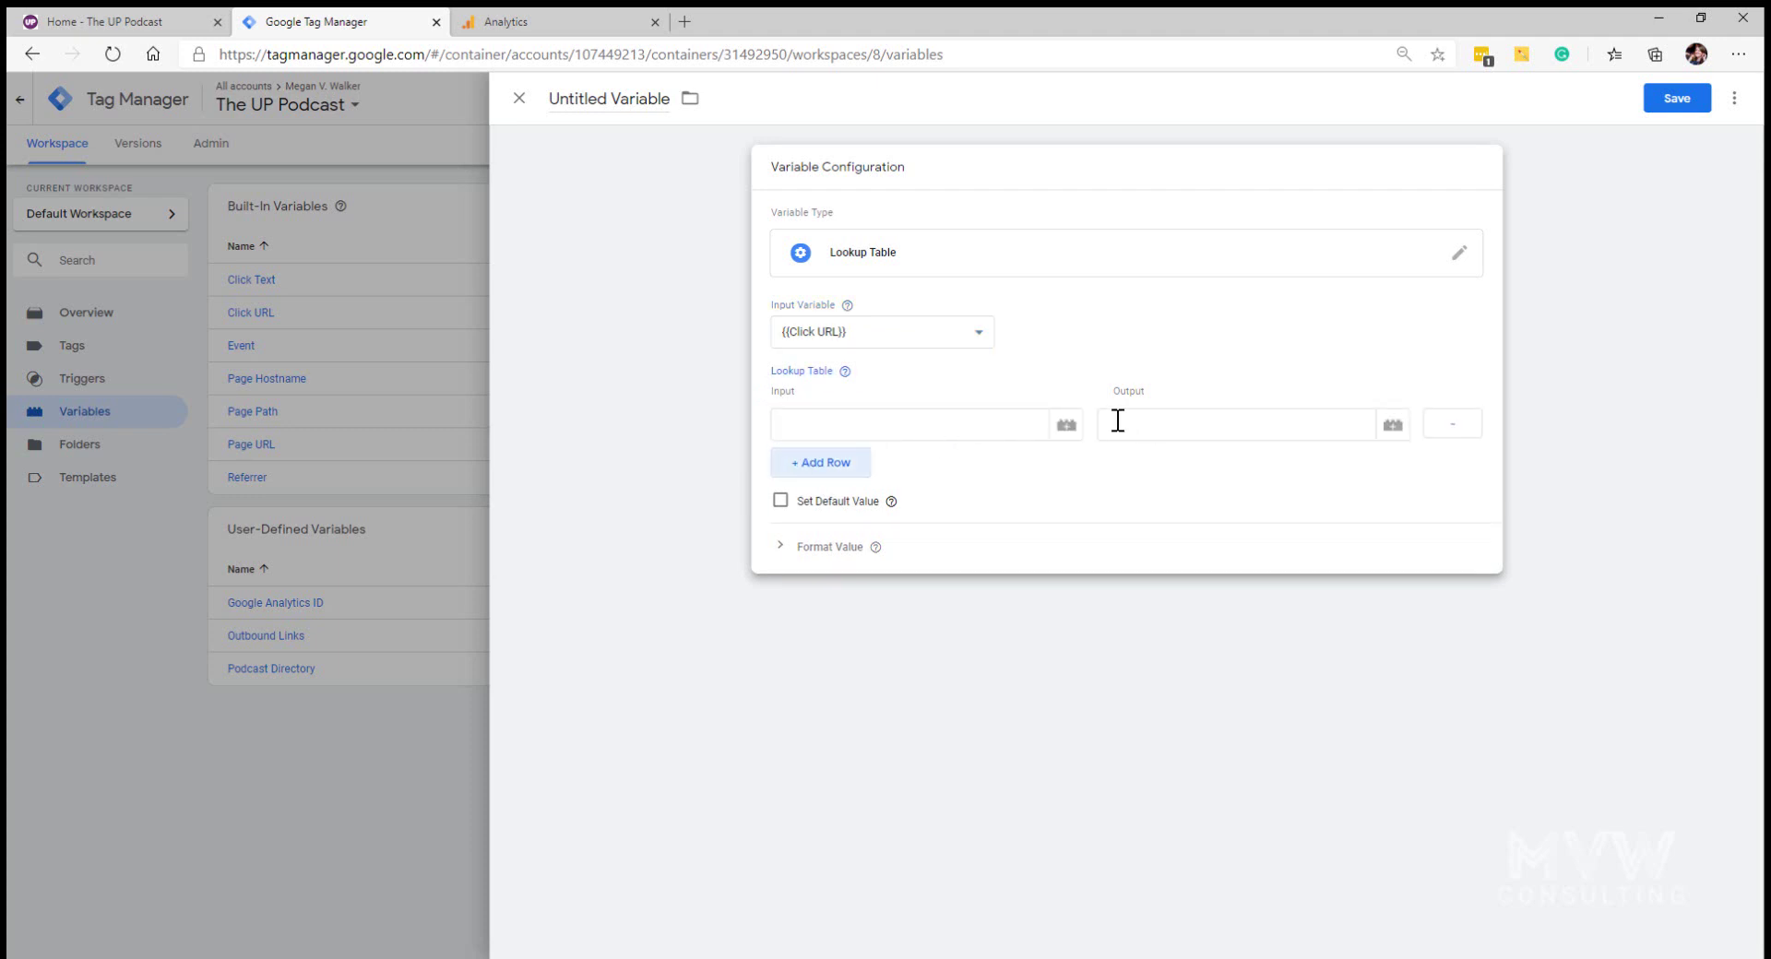
click(132, 22)
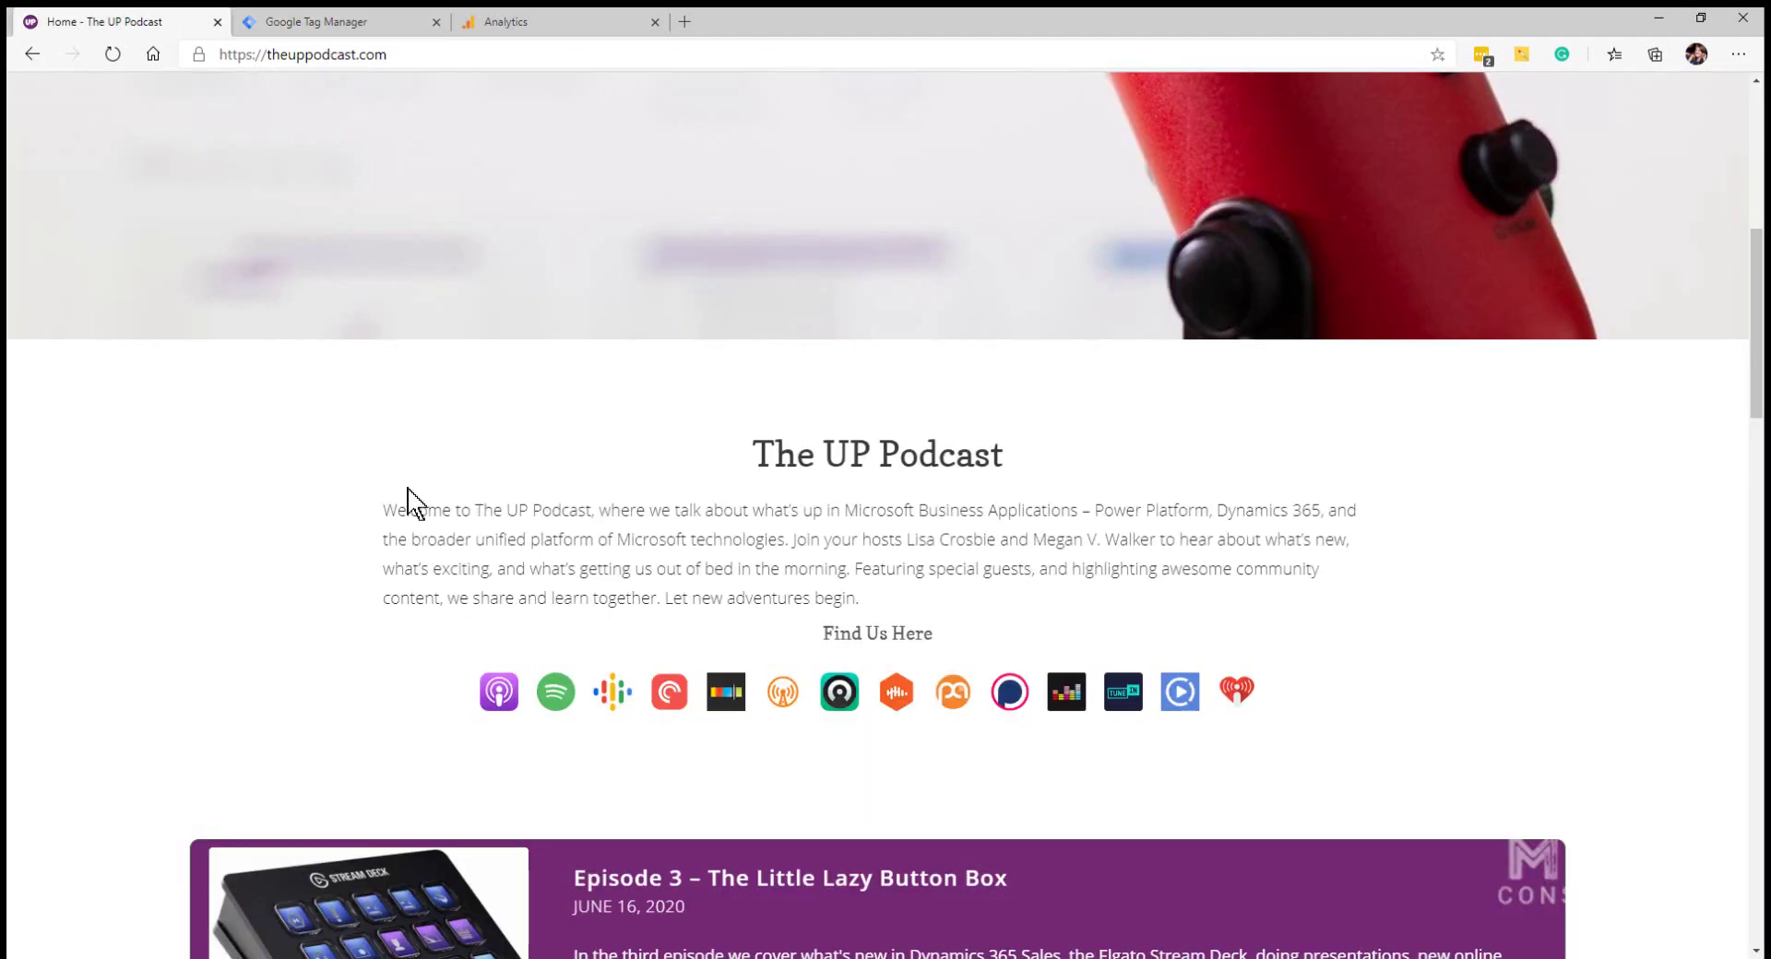
right_click(494, 692)
click(612, 393)
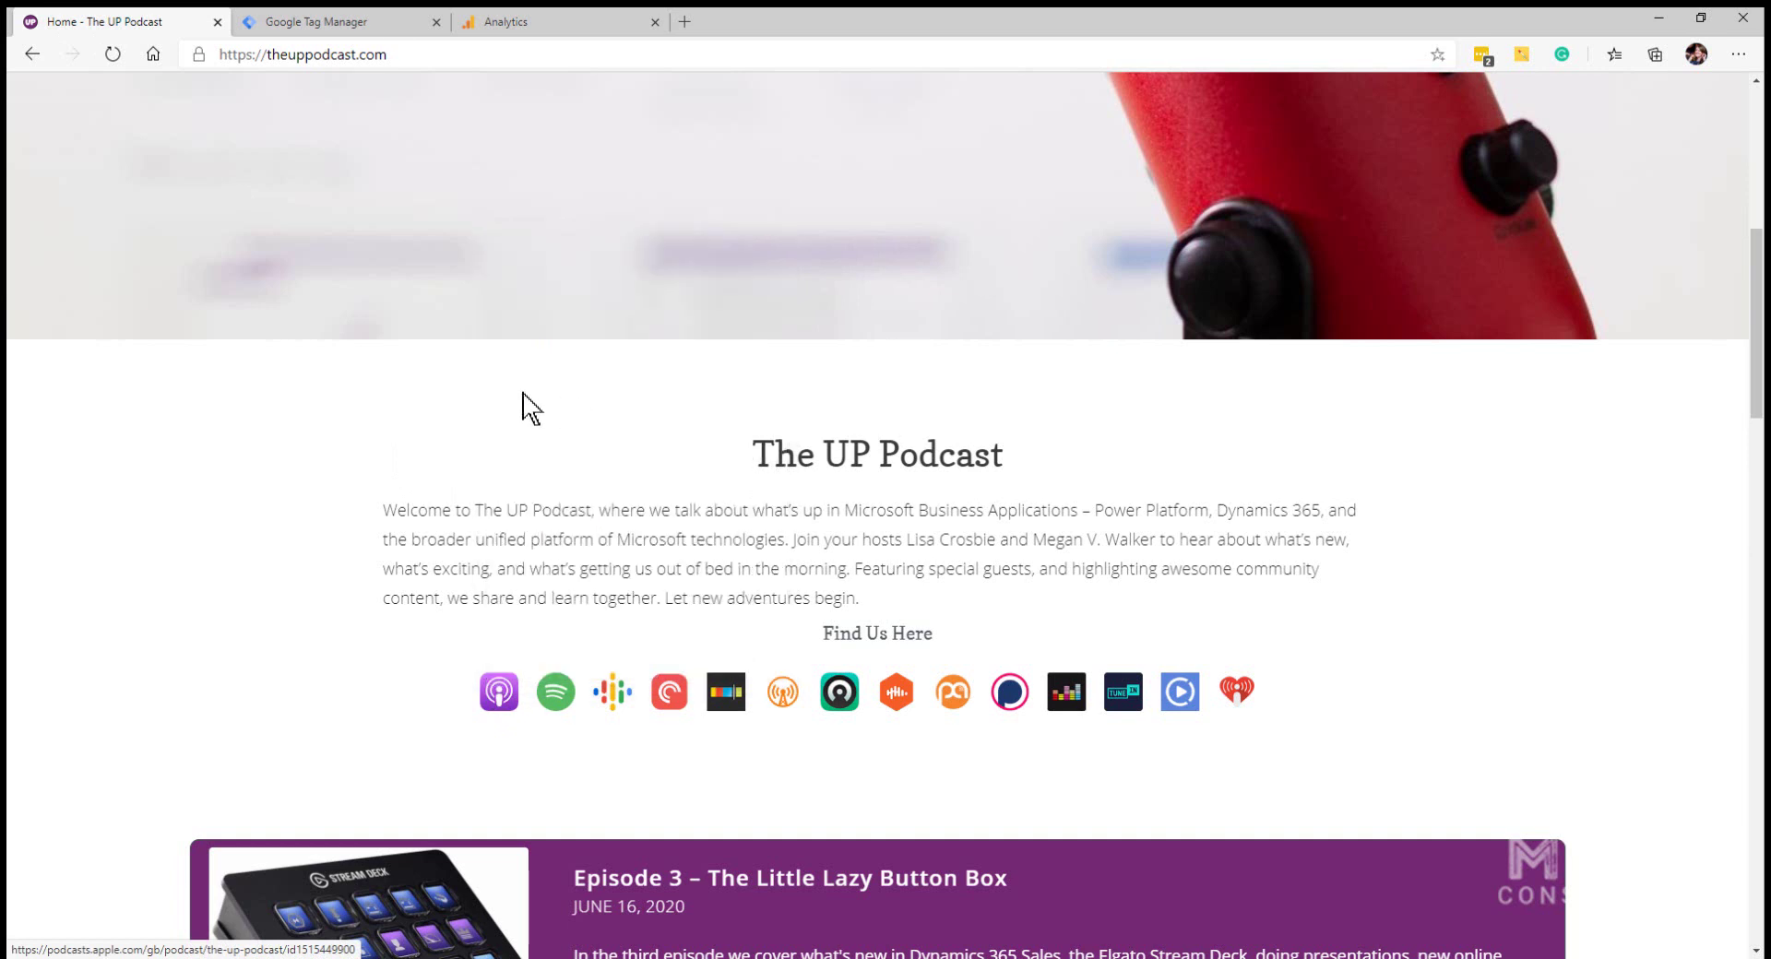
click(348, 20)
click(958, 430)
key(ctrl+v)
click(1227, 422)
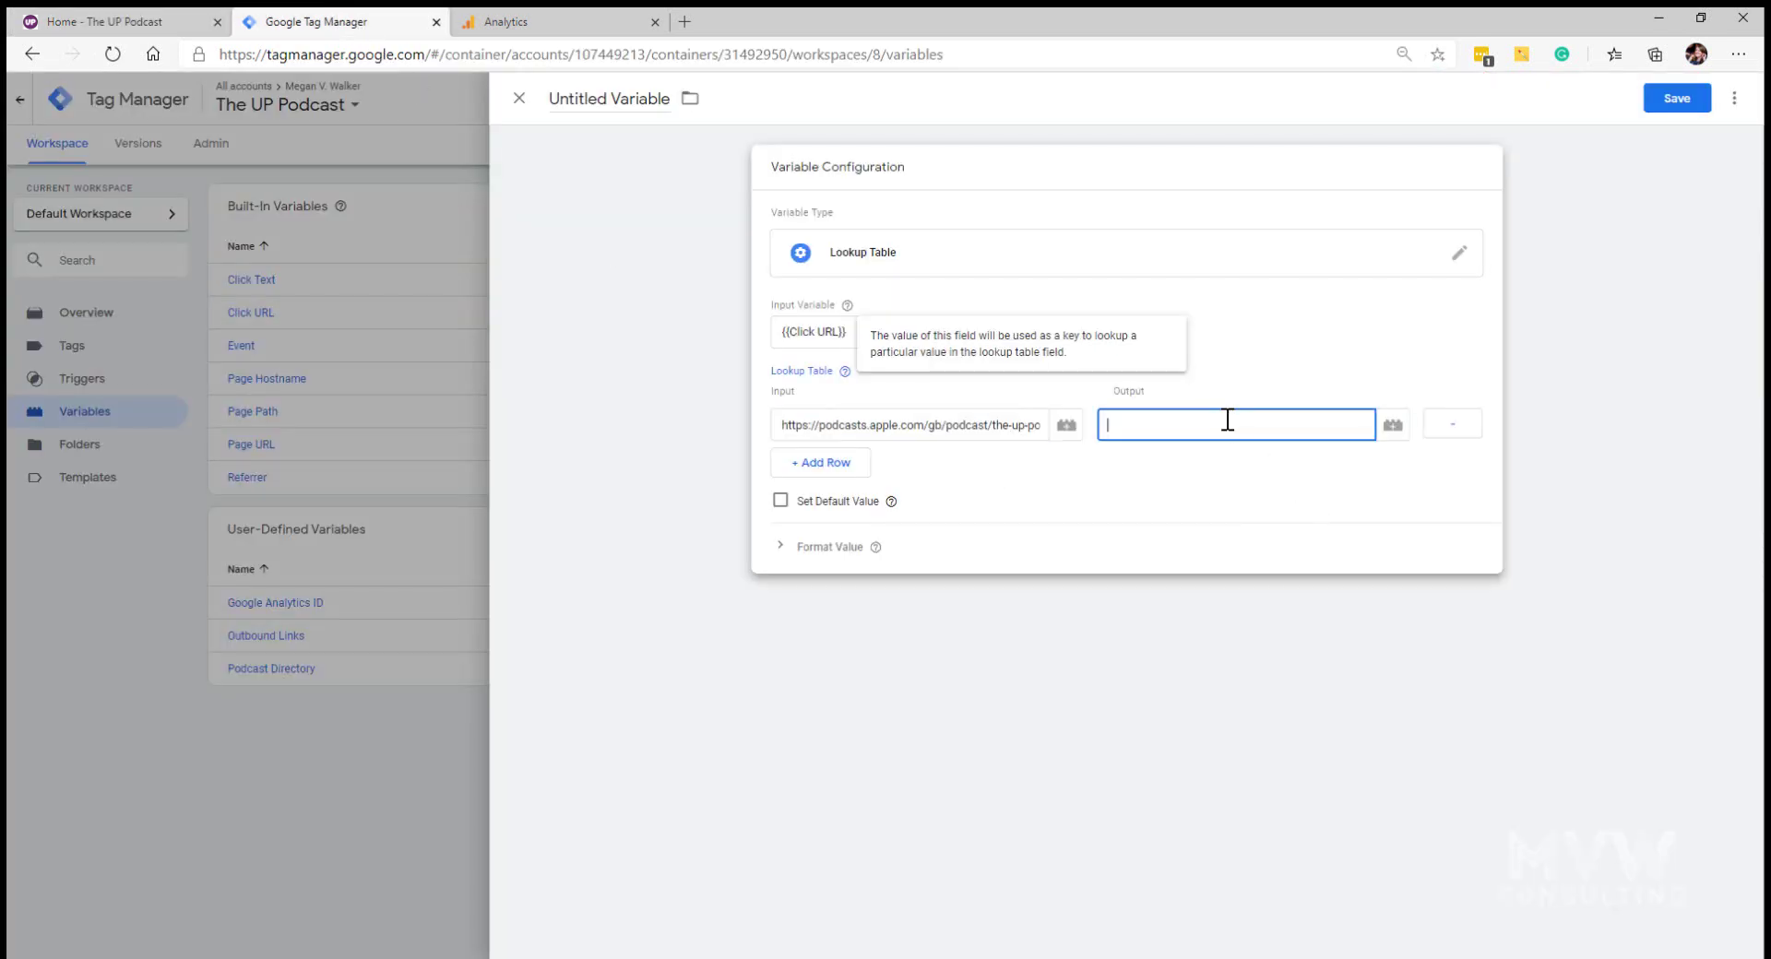
text(Apple Podcasts)
click(519, 98)
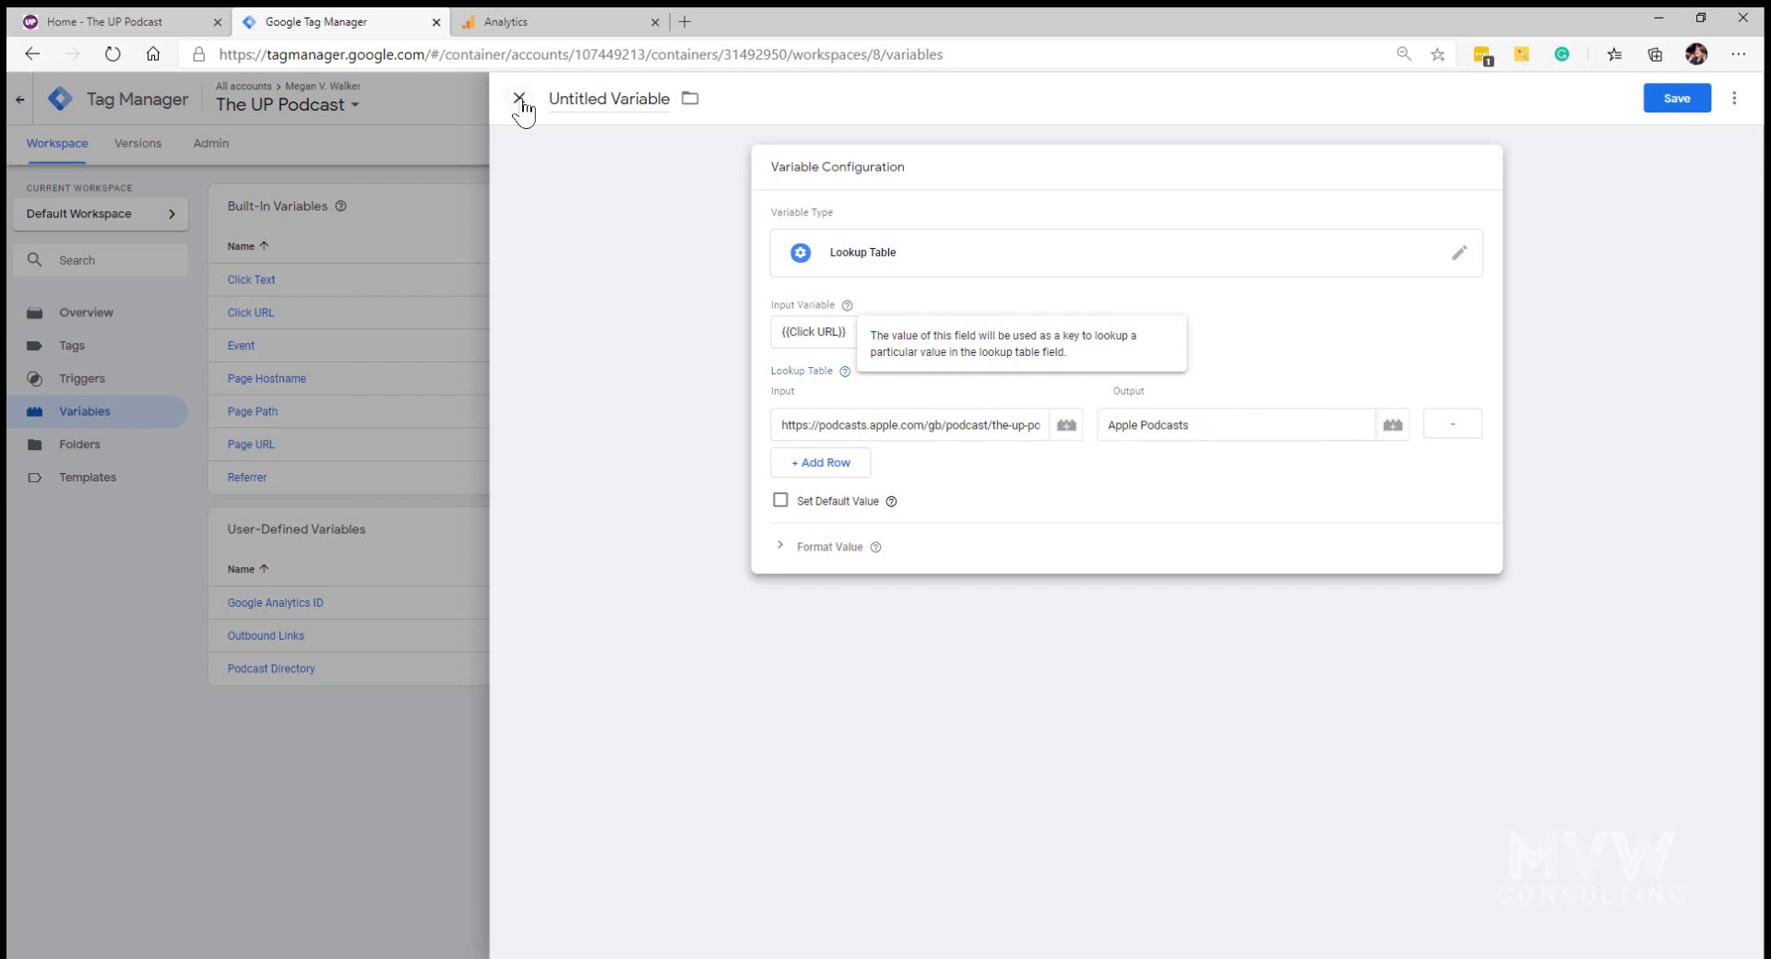
click(1000, 297)
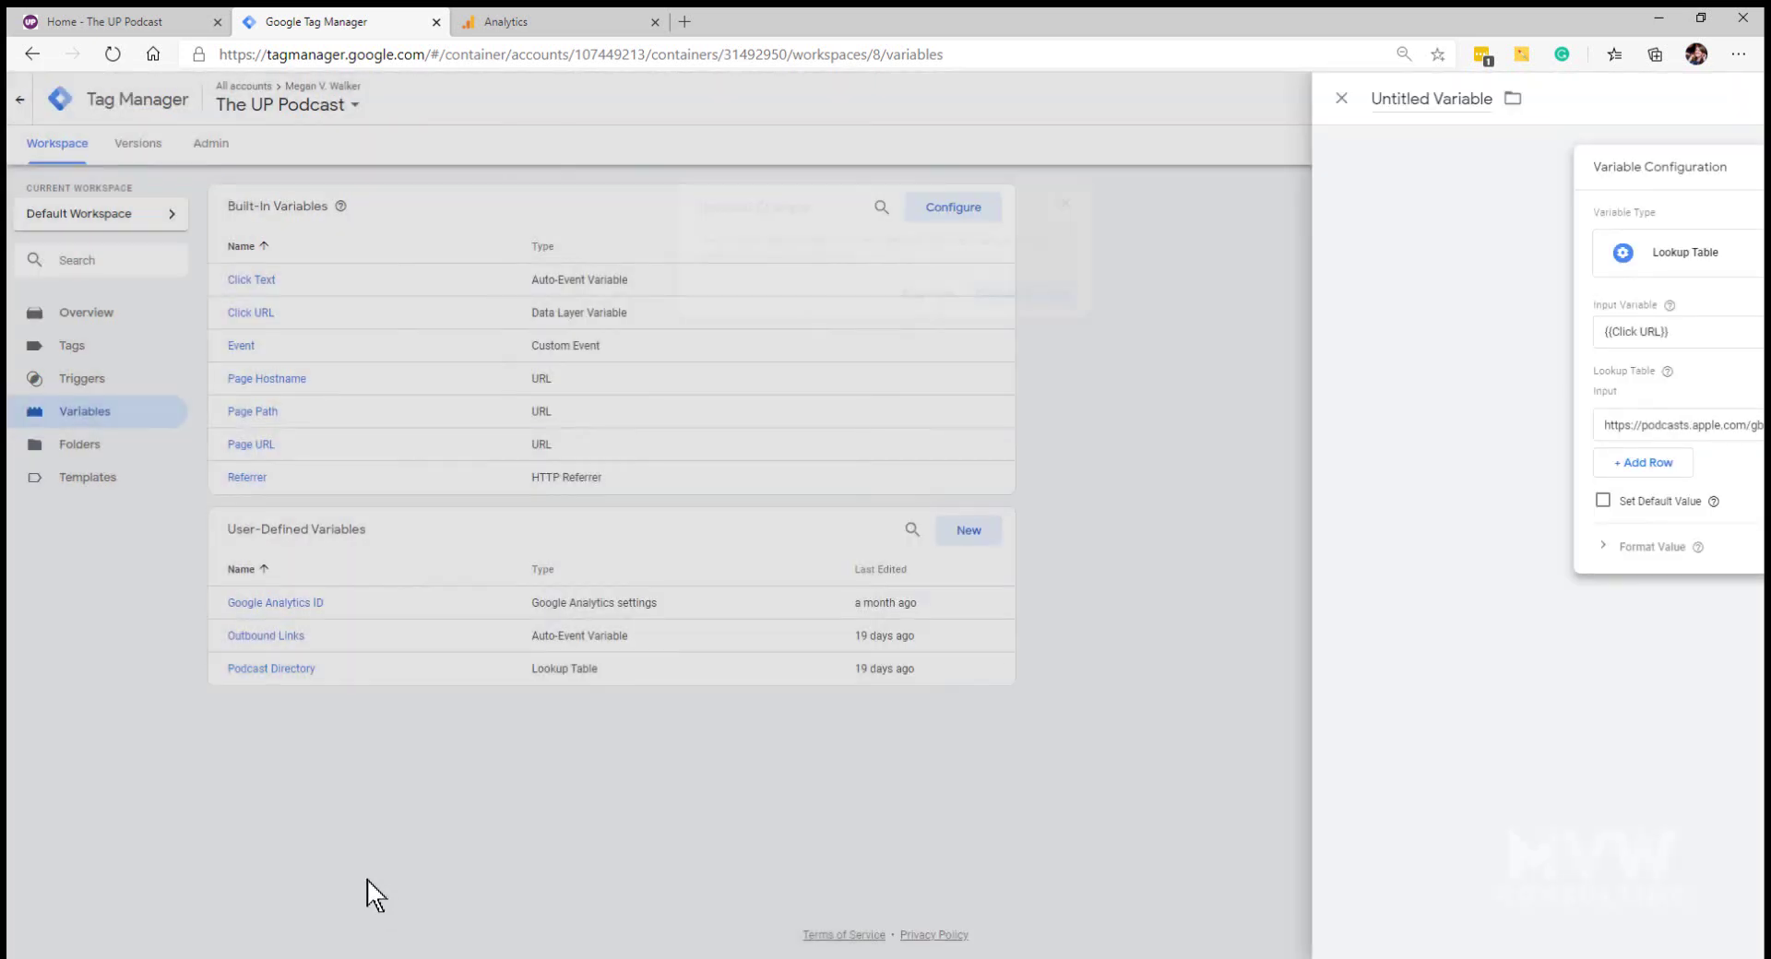
In the Podcast Directory variable, add a lookup row pairing the website's Podcast Republic link with the output "Podcast Republic".
click(287, 672)
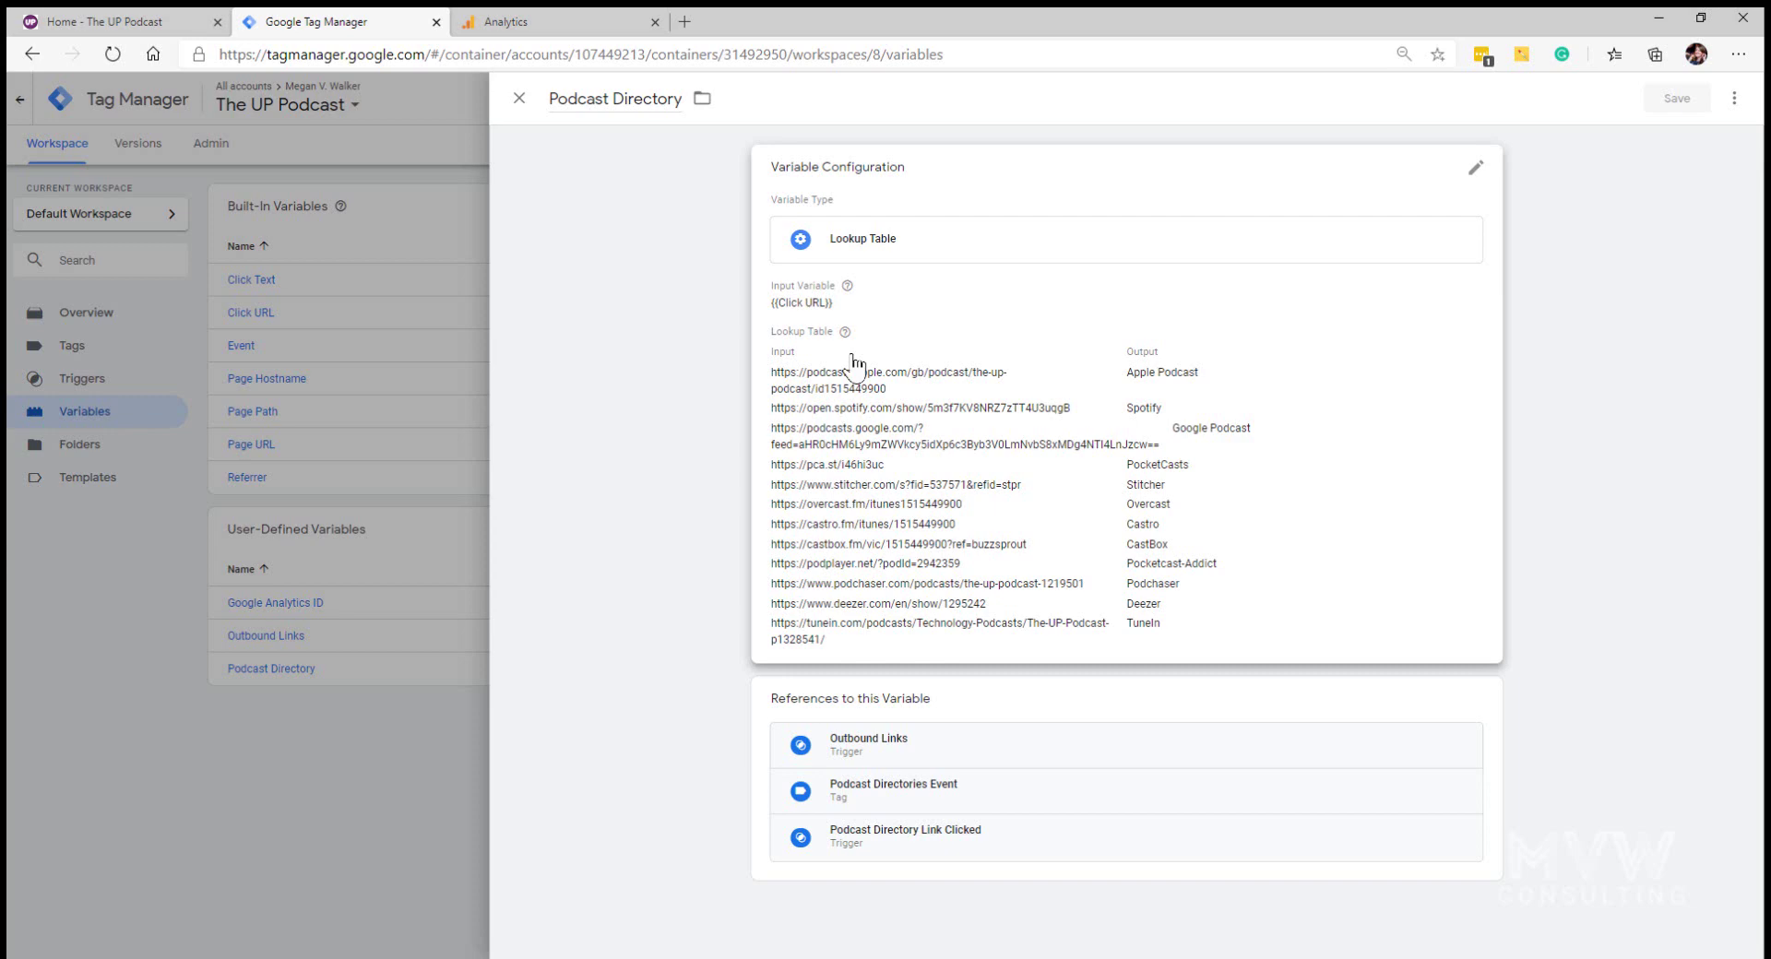
click(1208, 452)
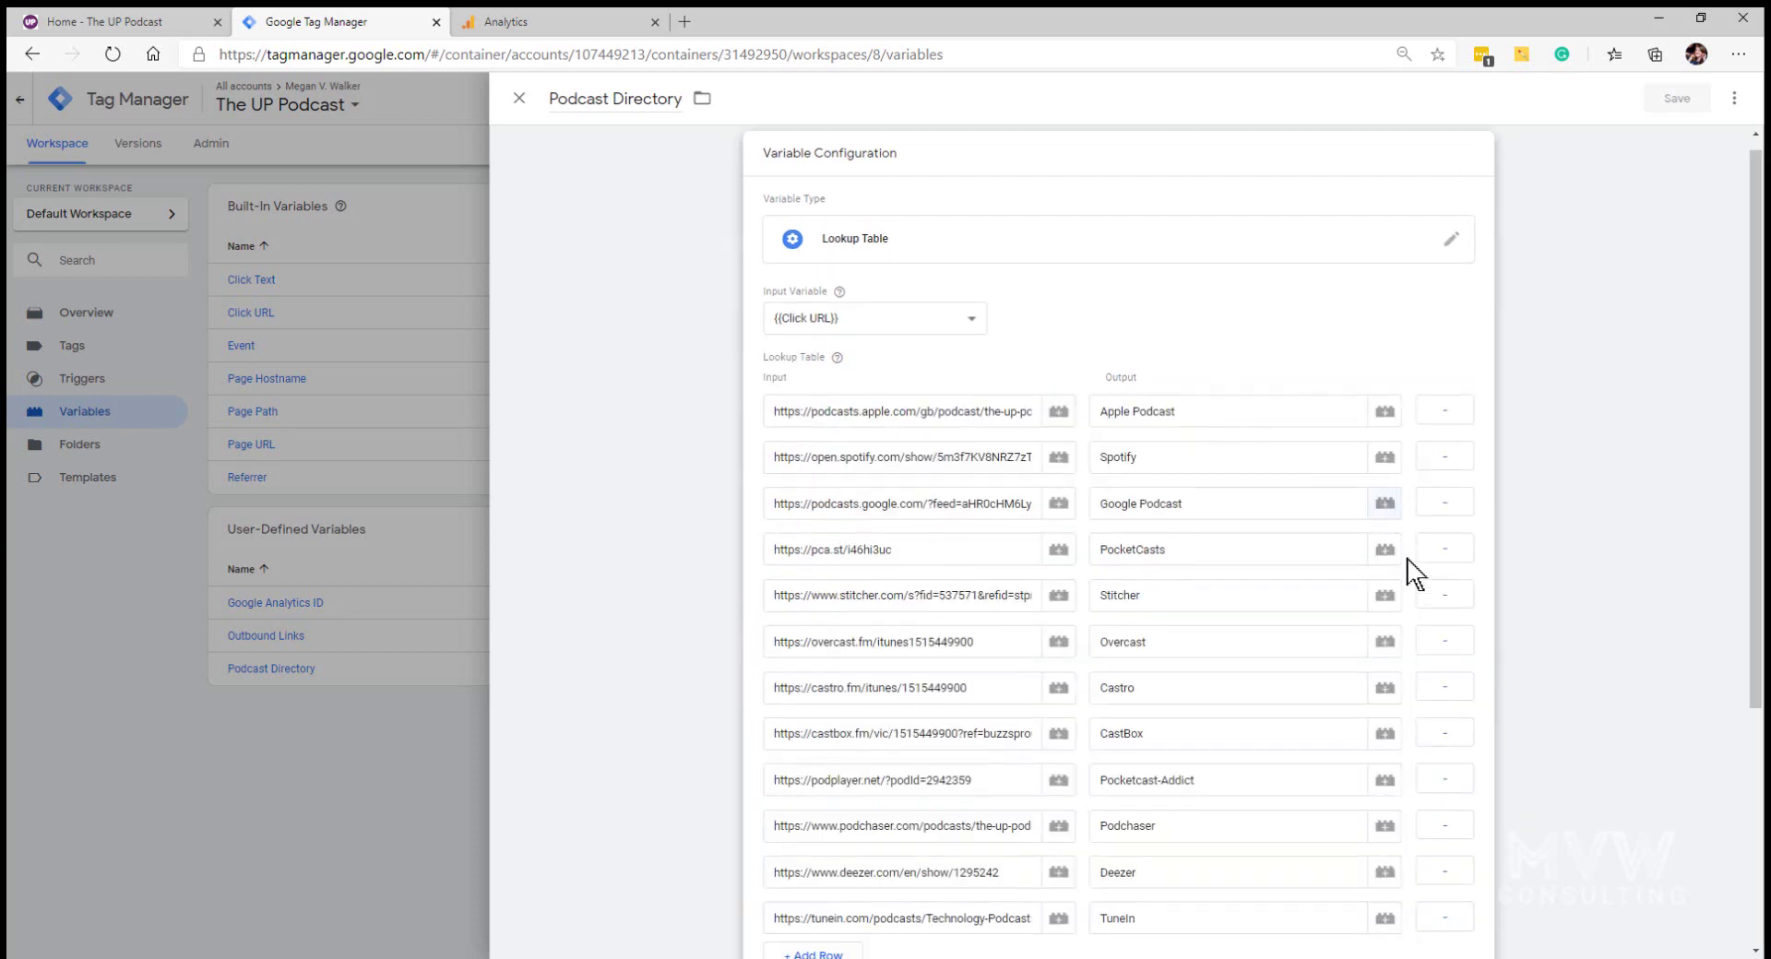
scroll(1412, 572, down, 4)
click(55, 20)
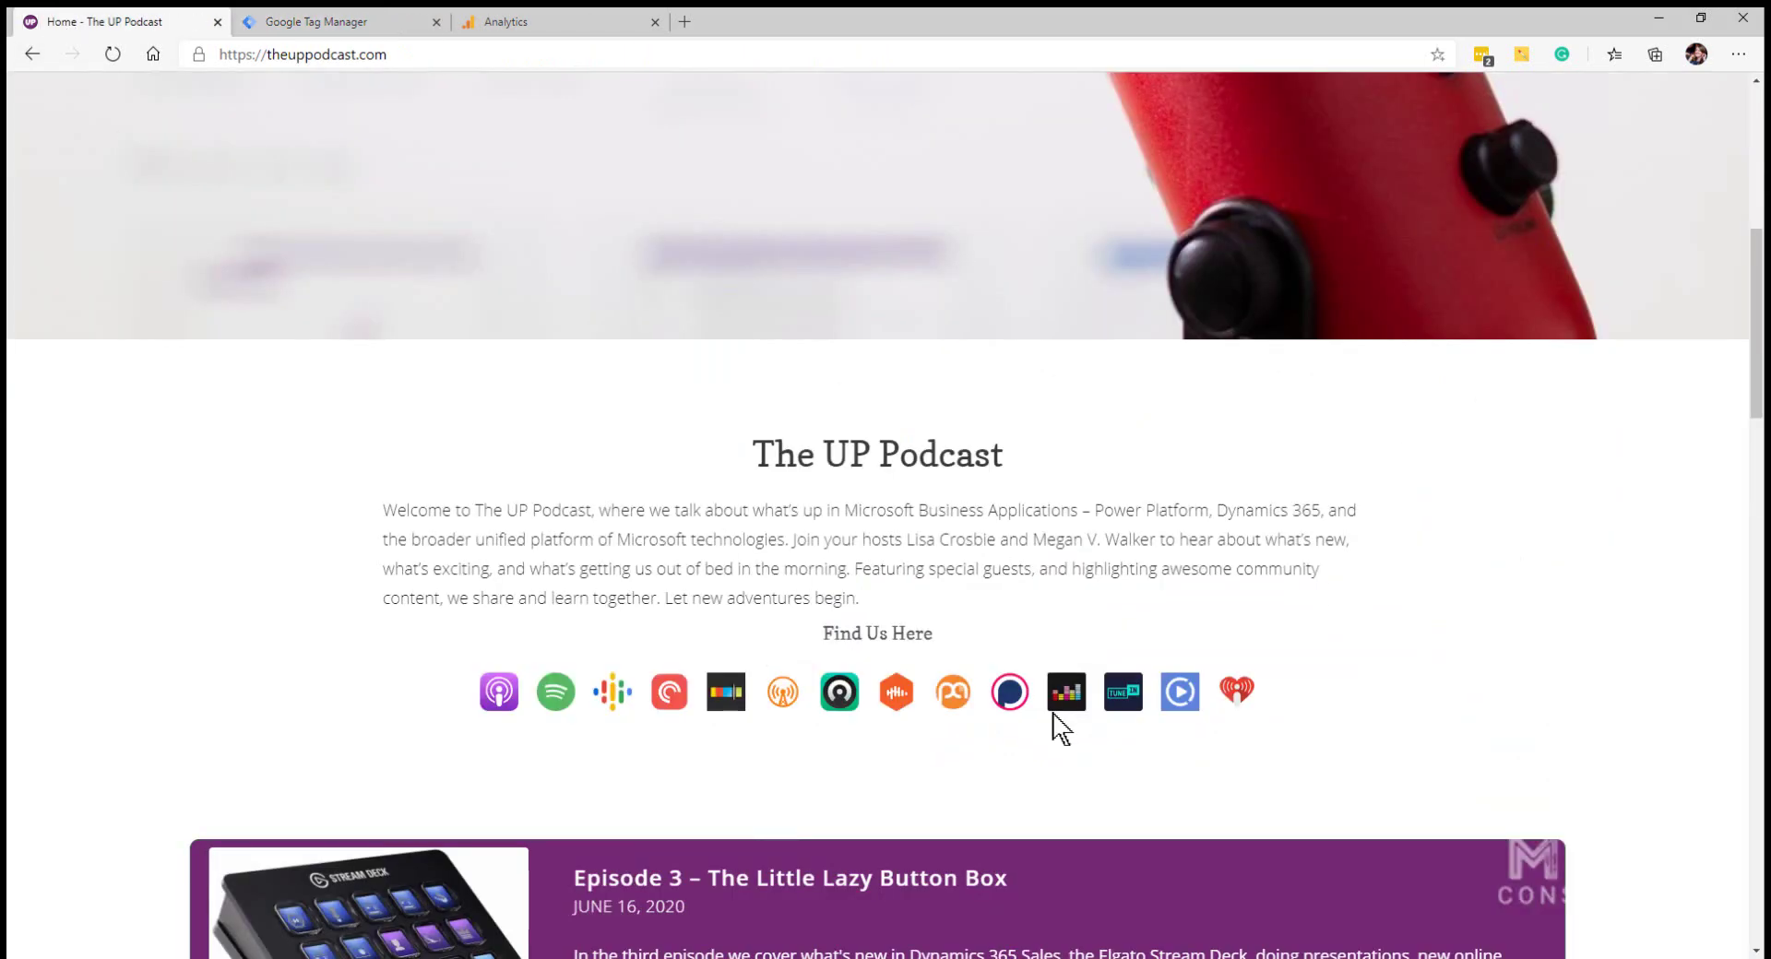
right_click(1187, 690)
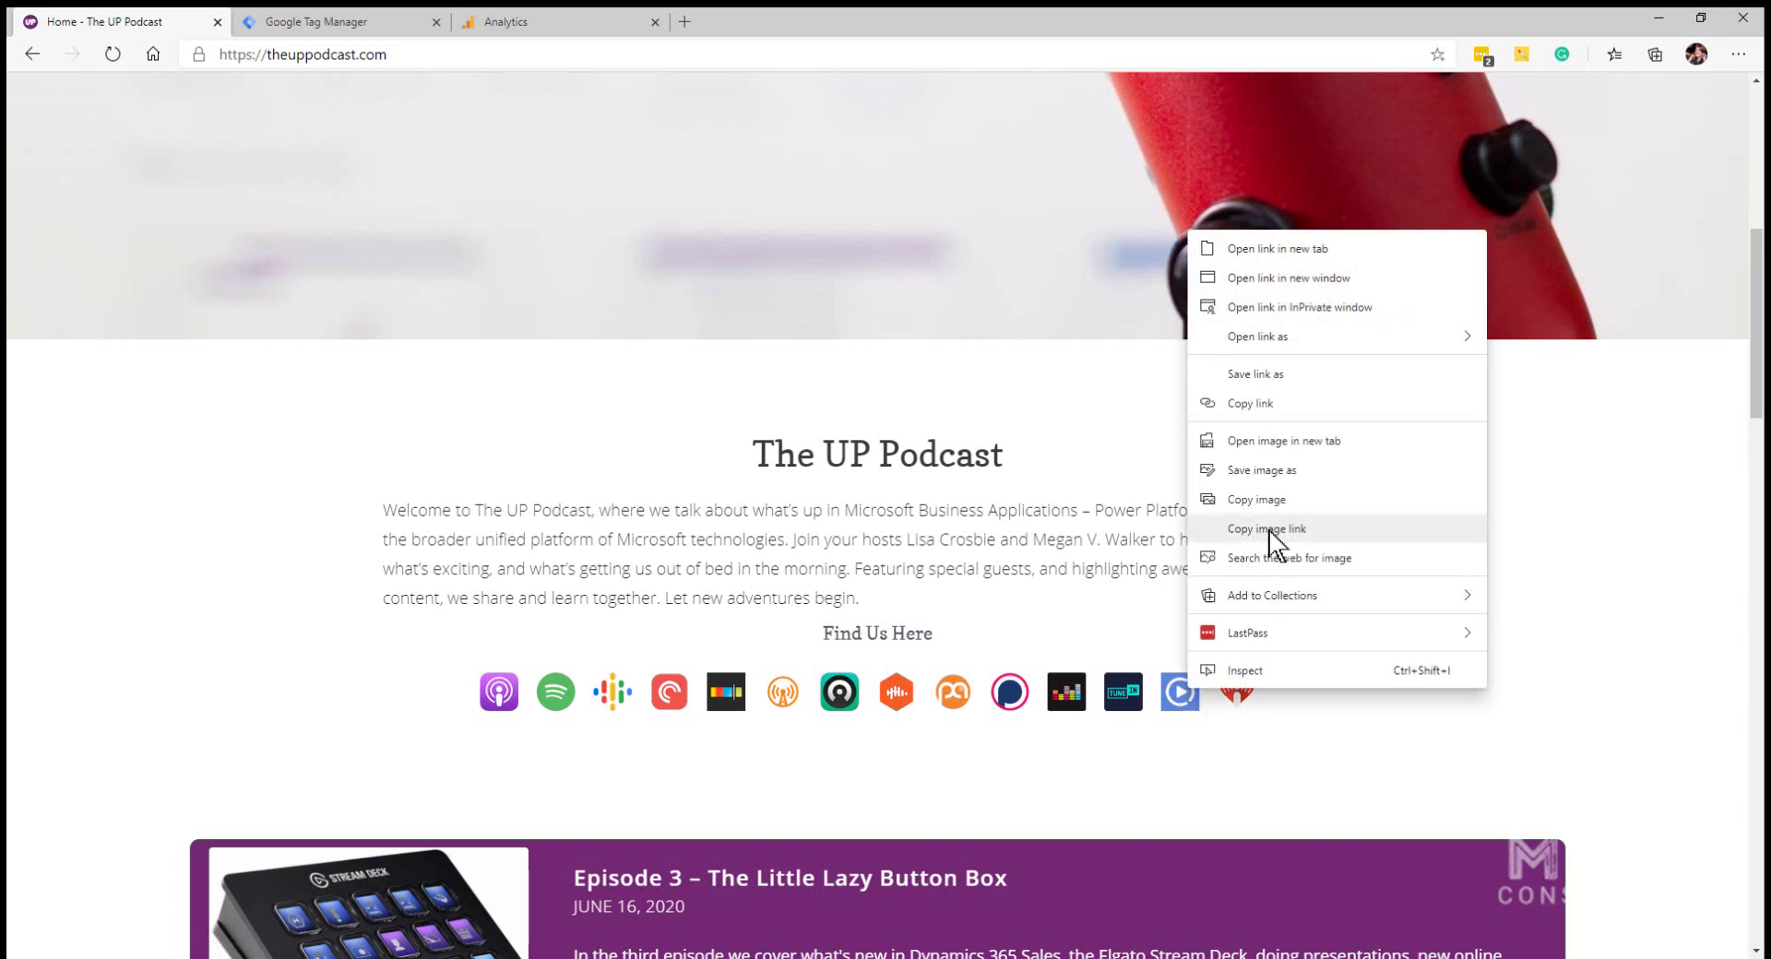
click(1274, 406)
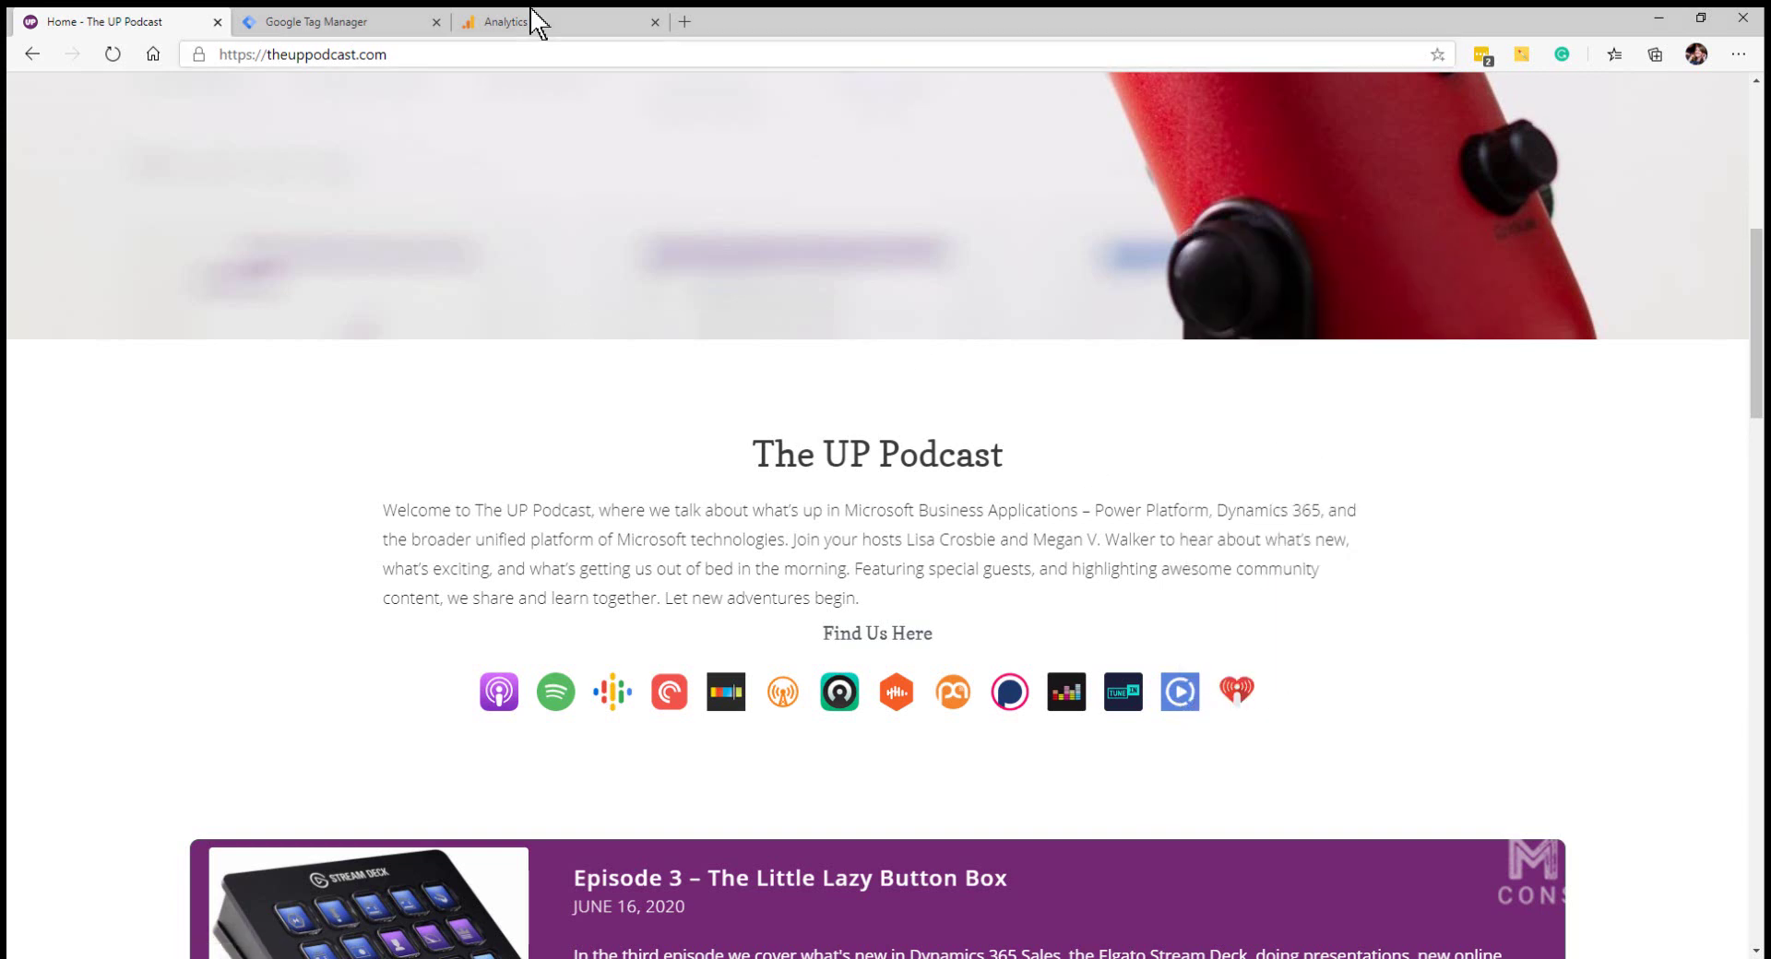
click(346, 22)
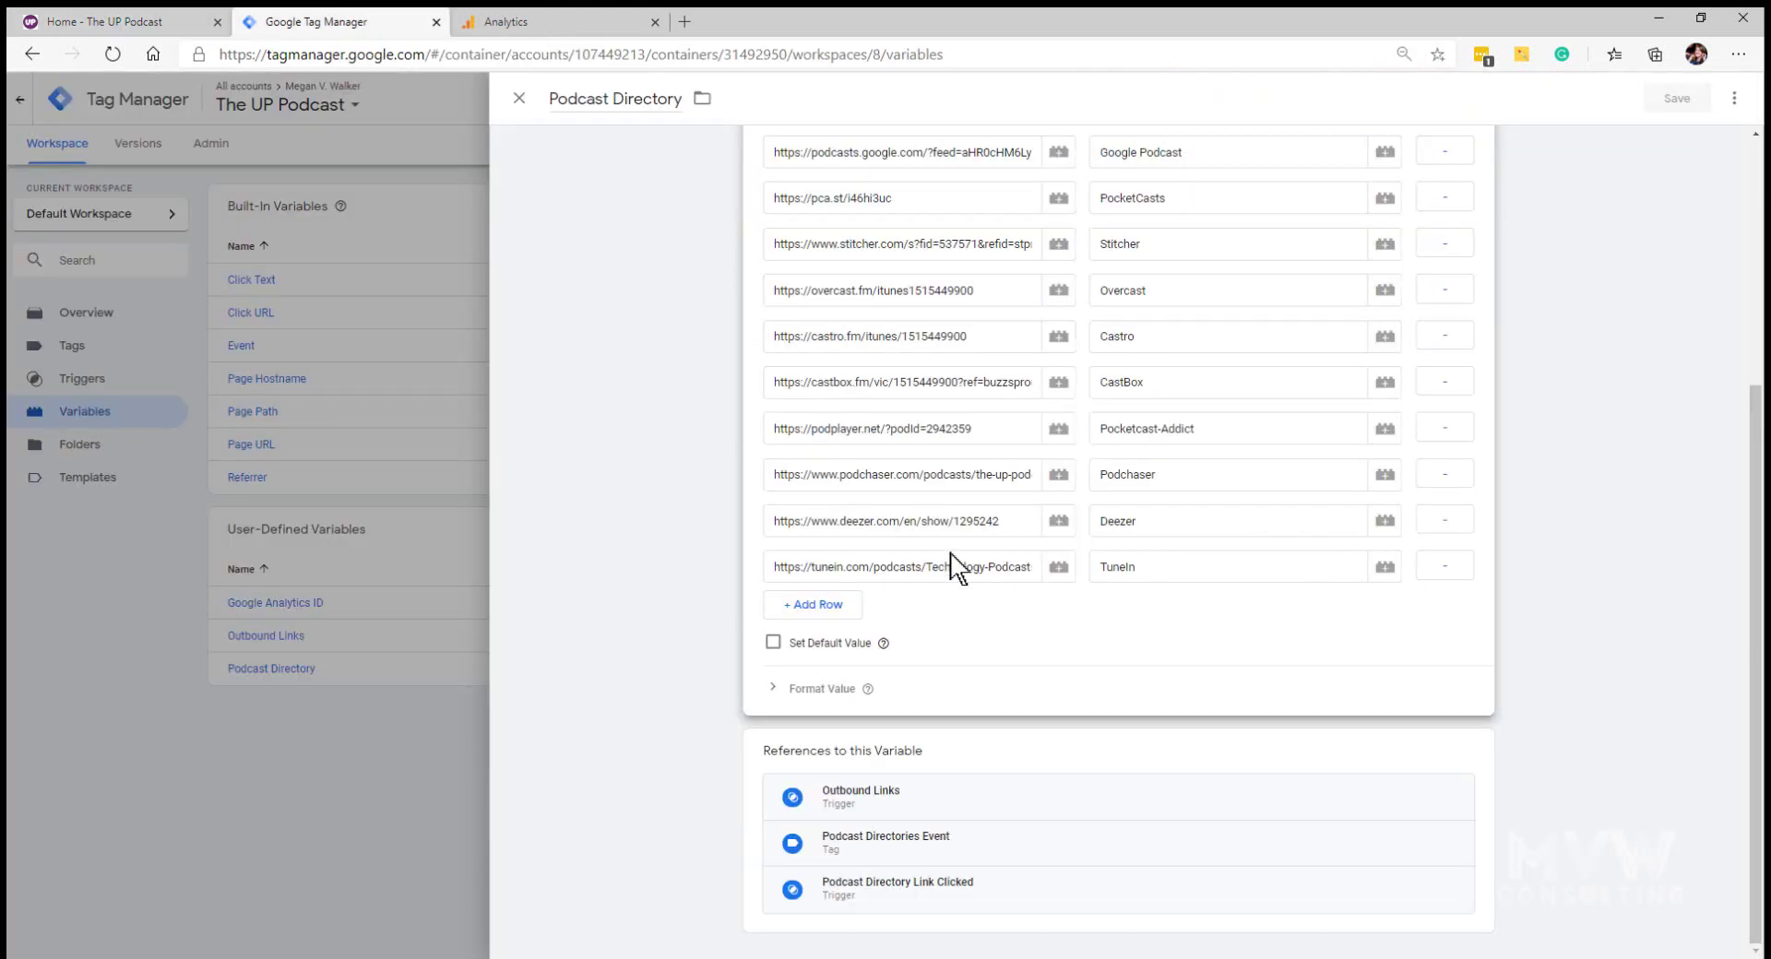
click(795, 611)
click(956, 612)
key(ctrl+v)
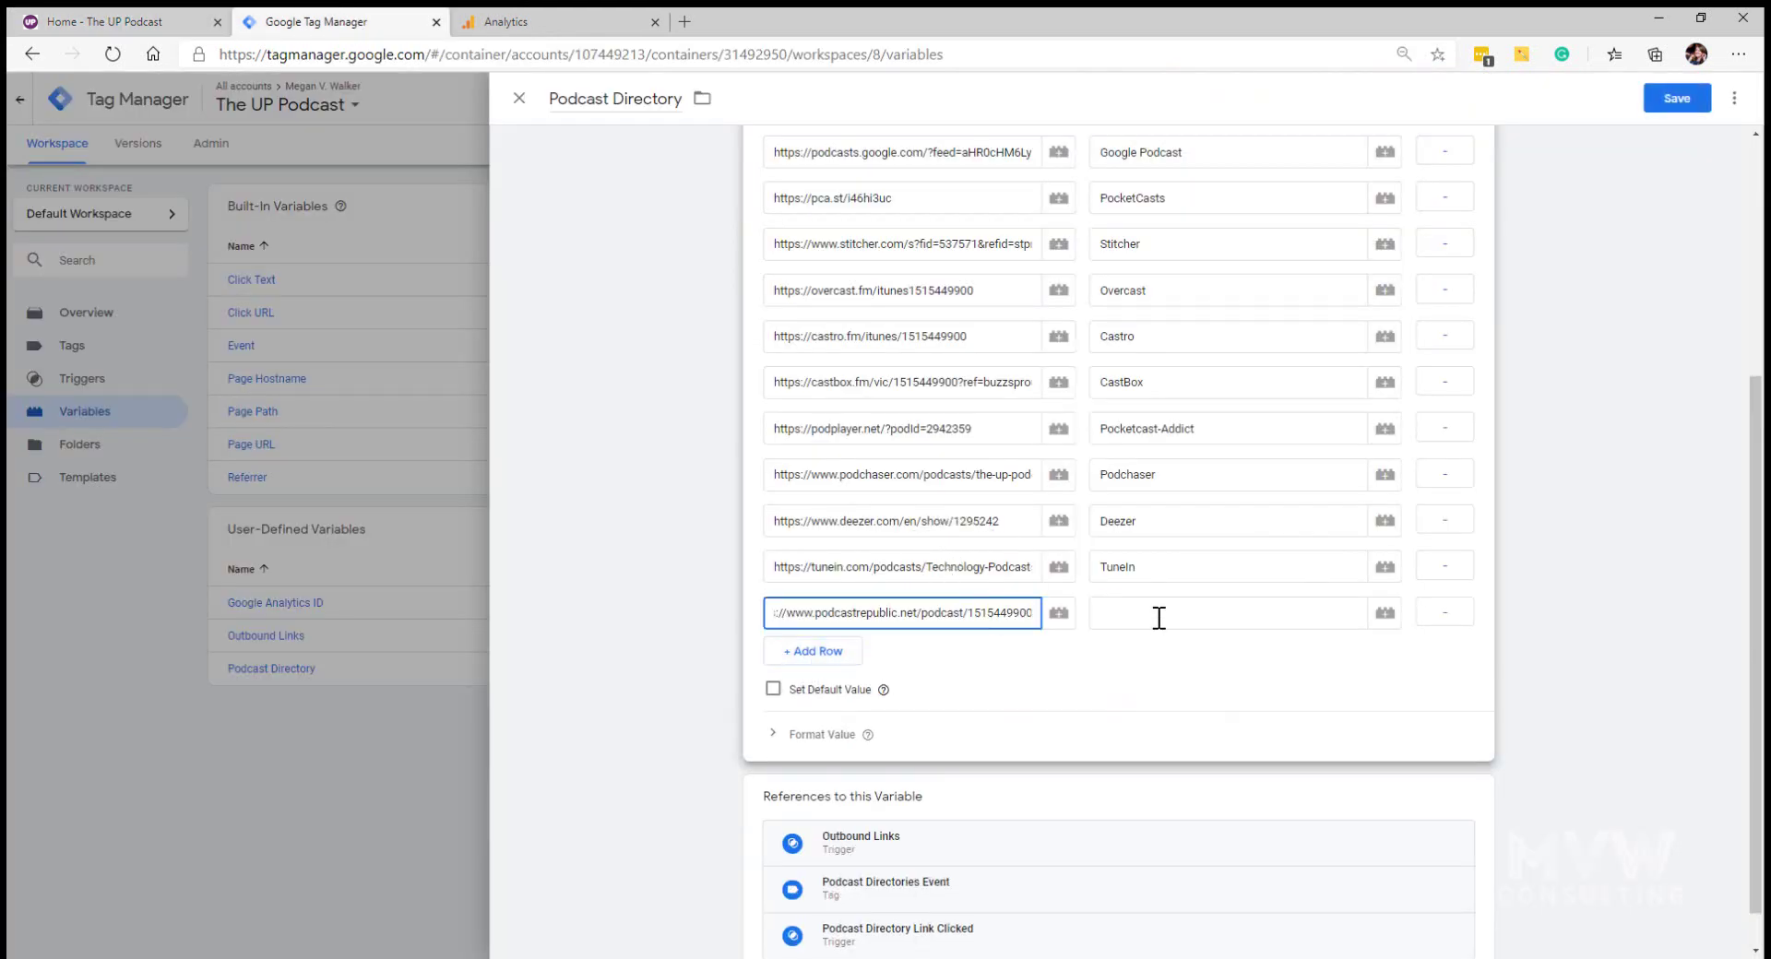
click(1158, 616)
text(Podcas)
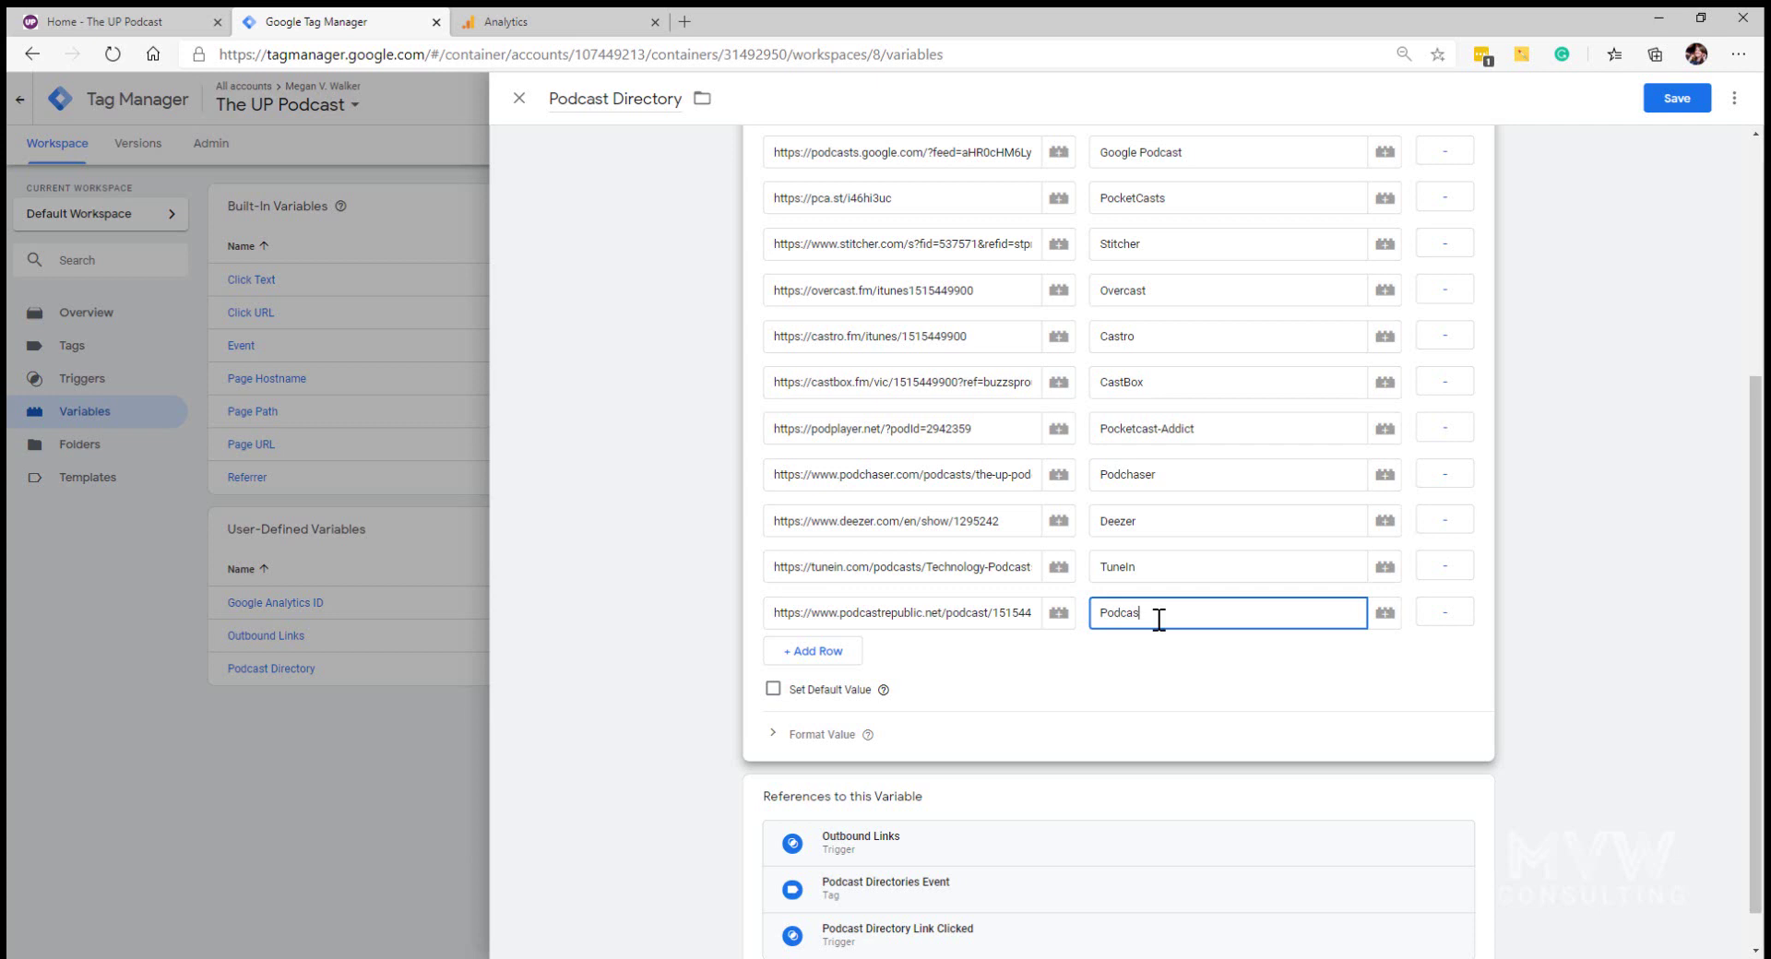
text(t Republic)
Add another lookup row pairing the website's iHeartRadio link with the output "iHeartRadio".
click(842, 655)
click(205, 21)
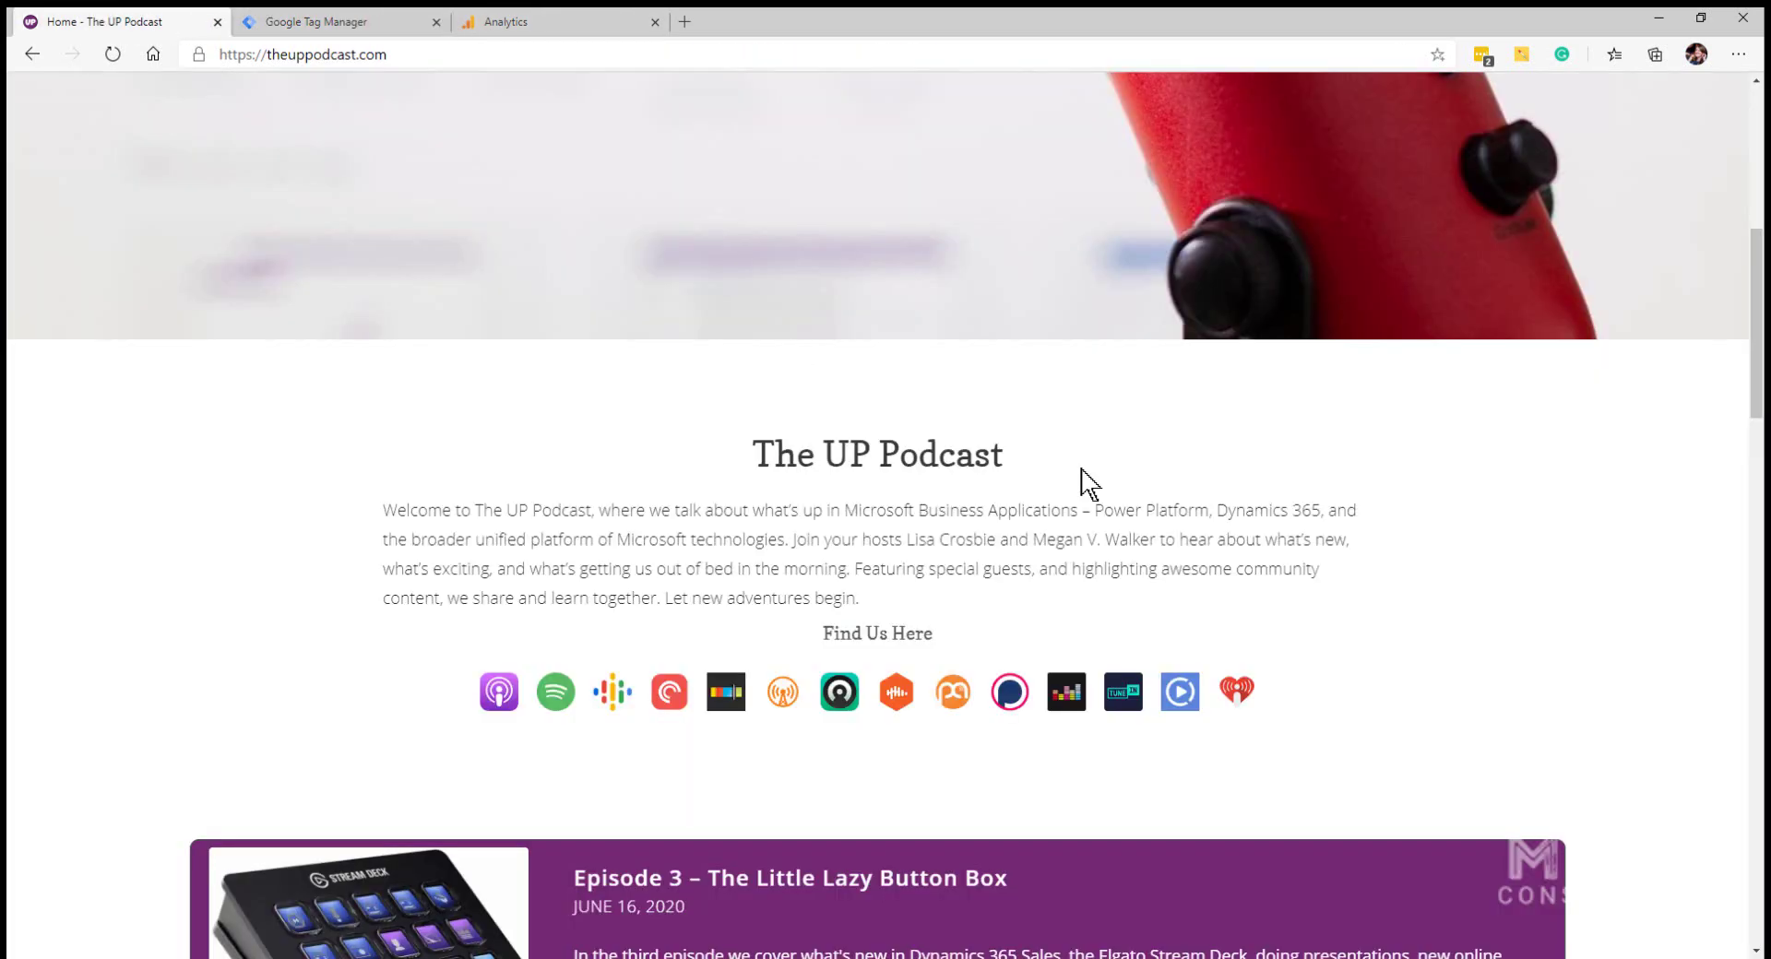
right_click(1231, 698)
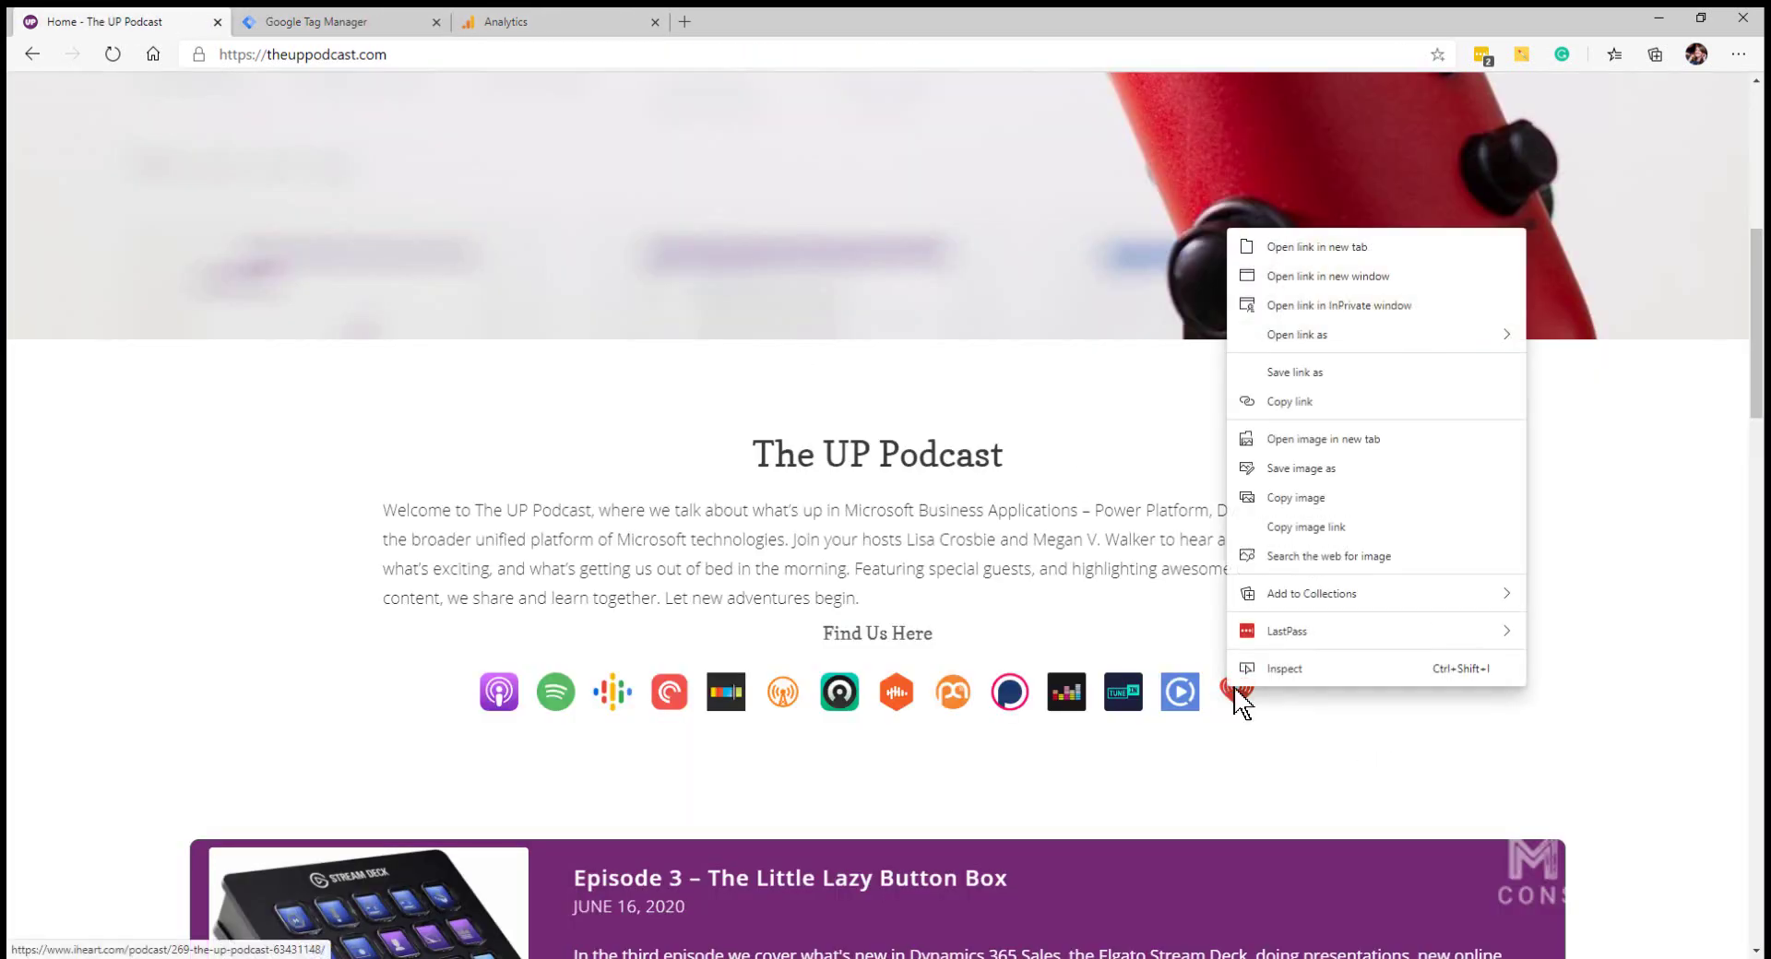
click(1294, 403)
click(332, 19)
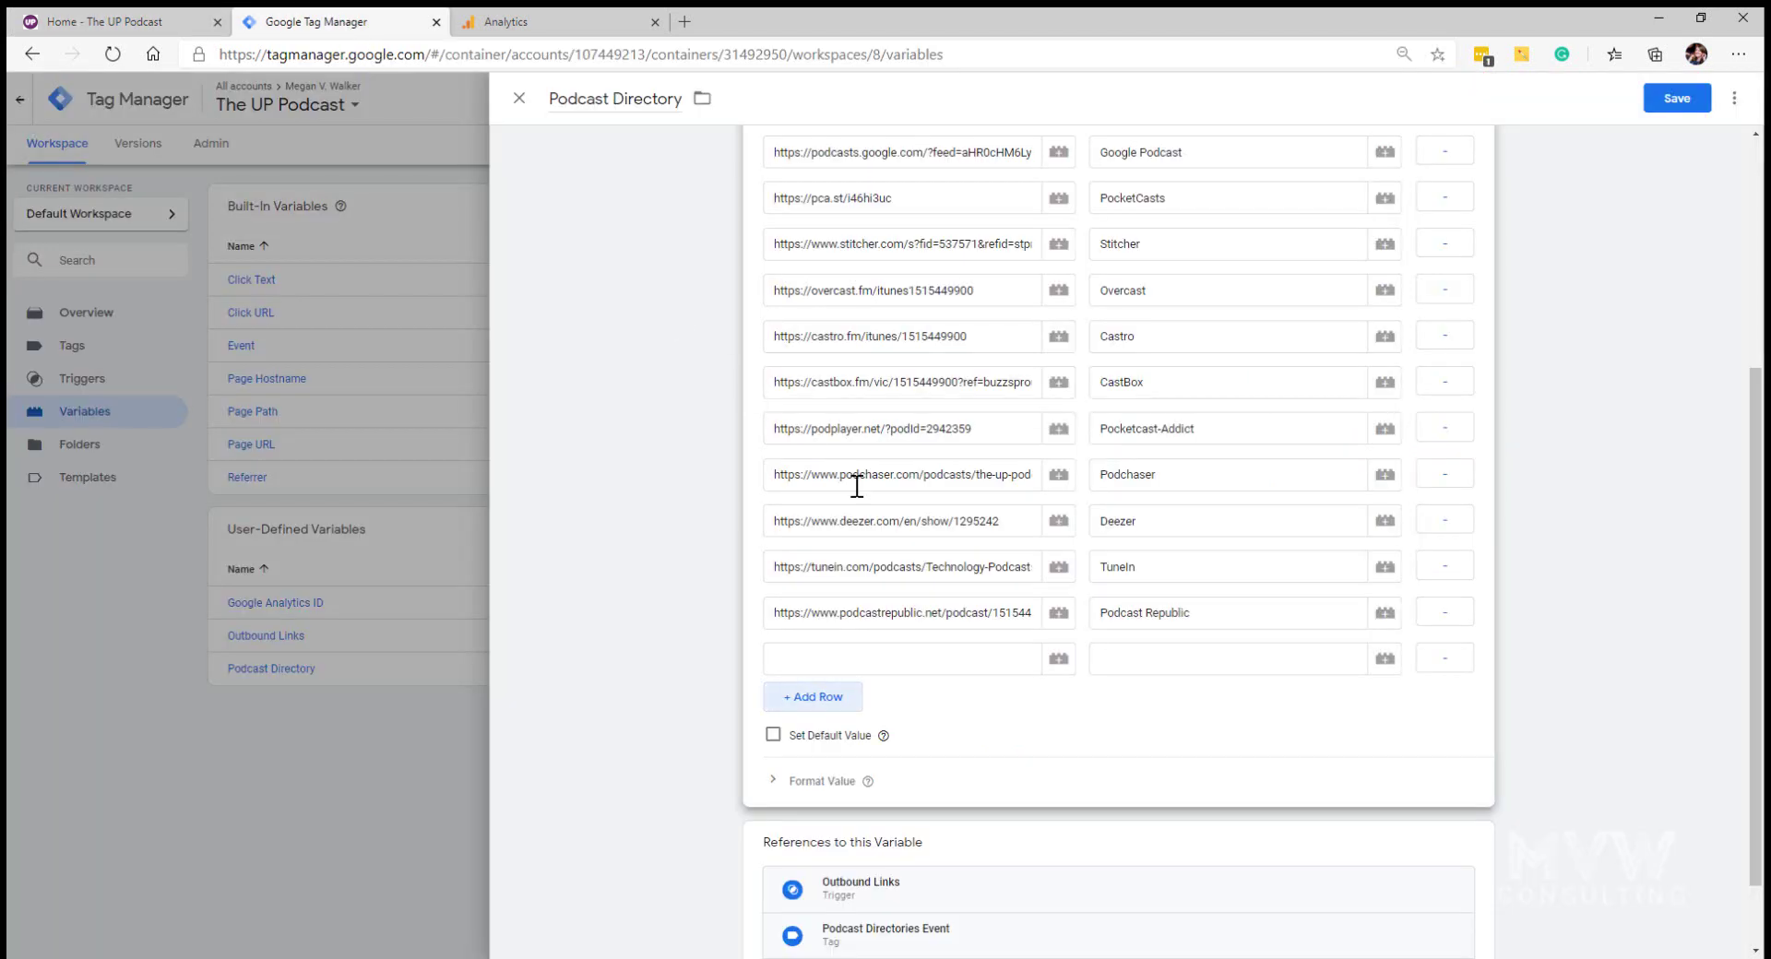
click(849, 693)
key(ctrl+v)
click(1167, 664)
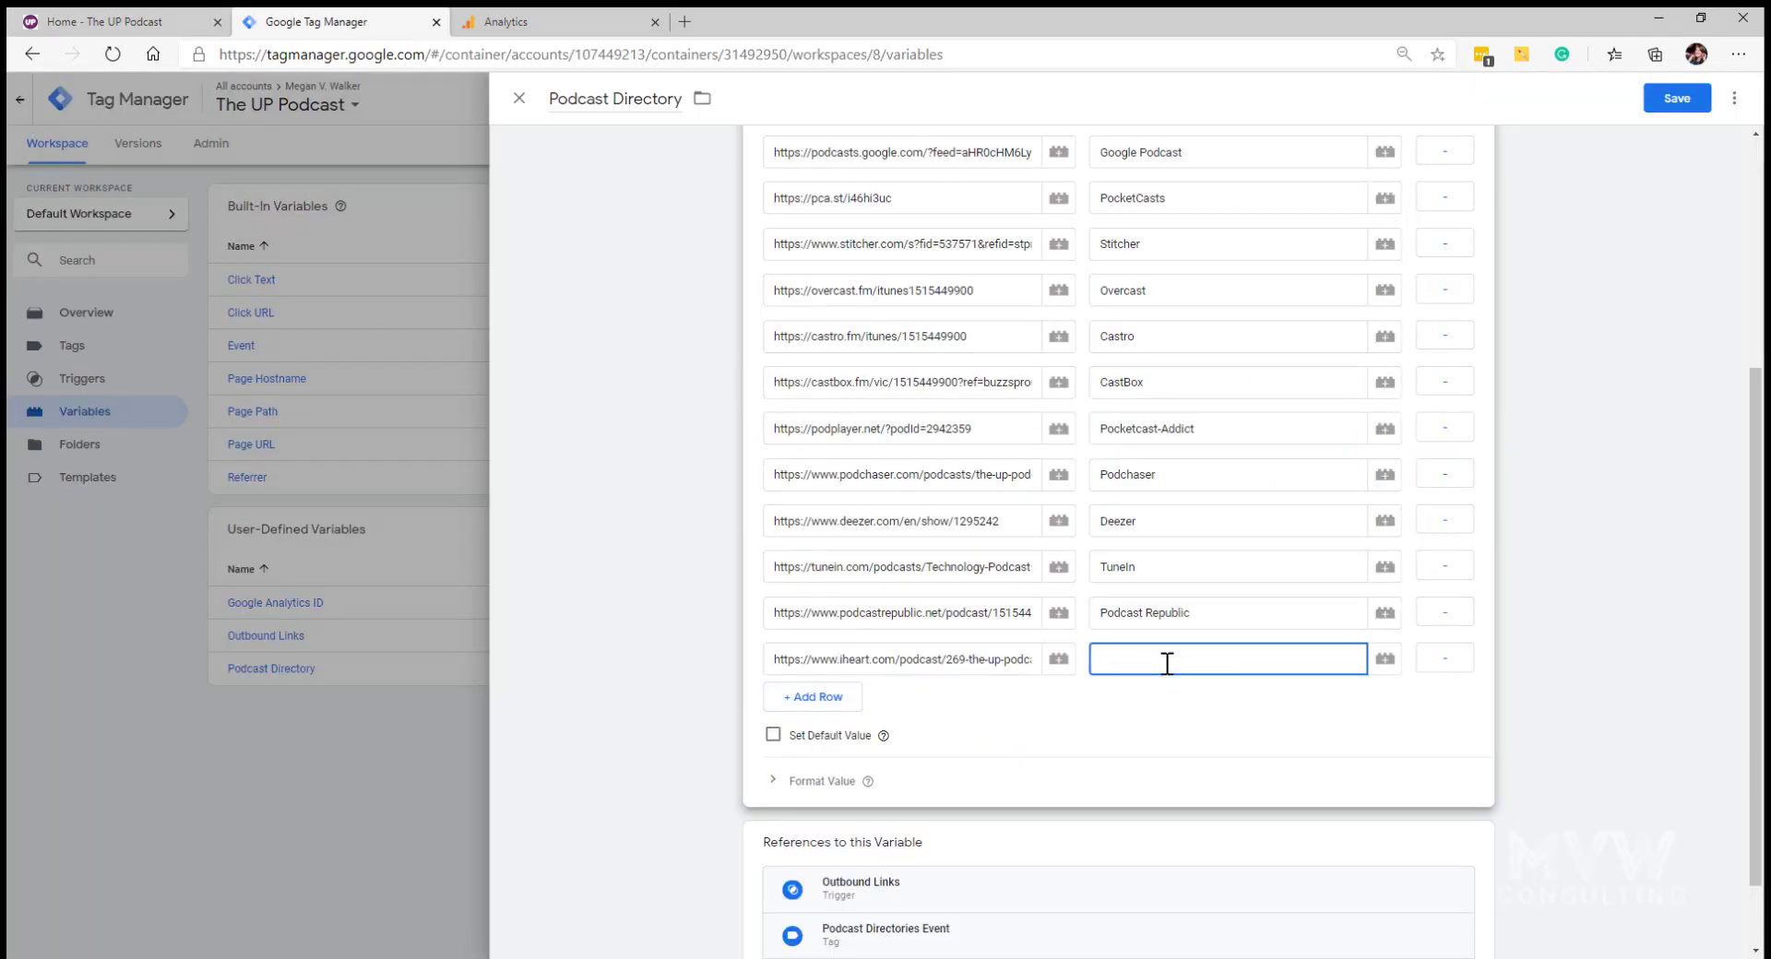
text(iHeartRadio)
Append a heart emoji to the iHeartRadio output and save the Podcast Directory variable.
key(super+period)
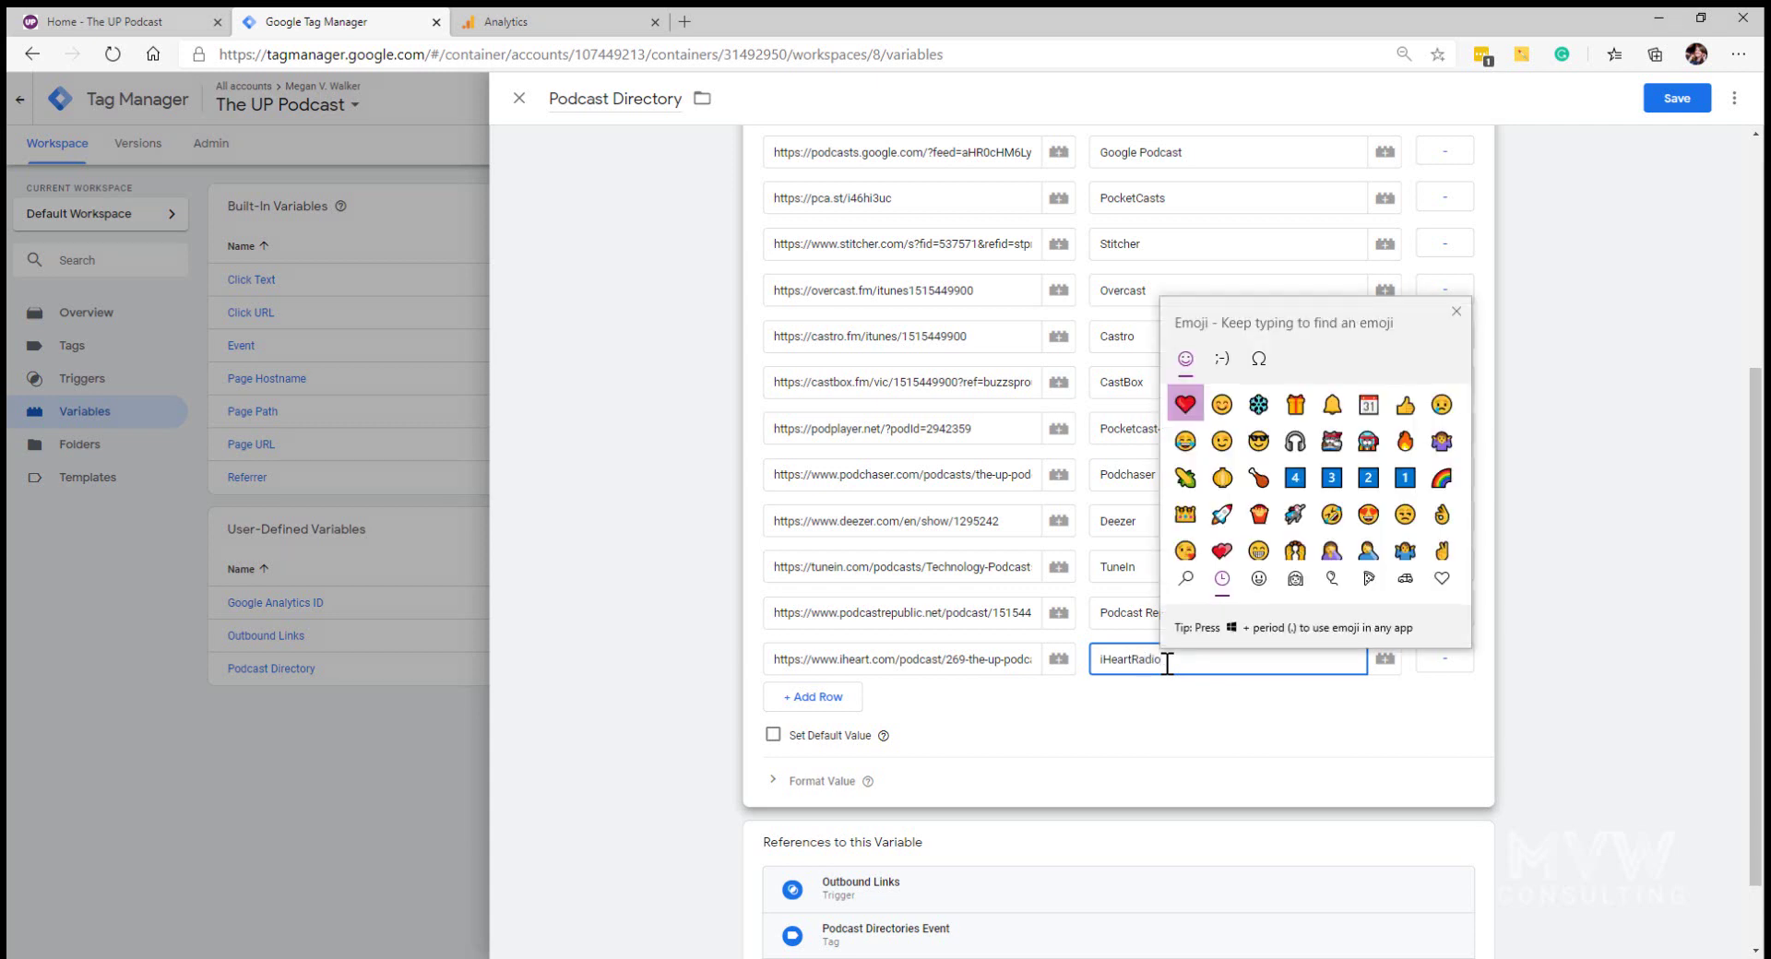
click(1196, 406)
click(1467, 311)
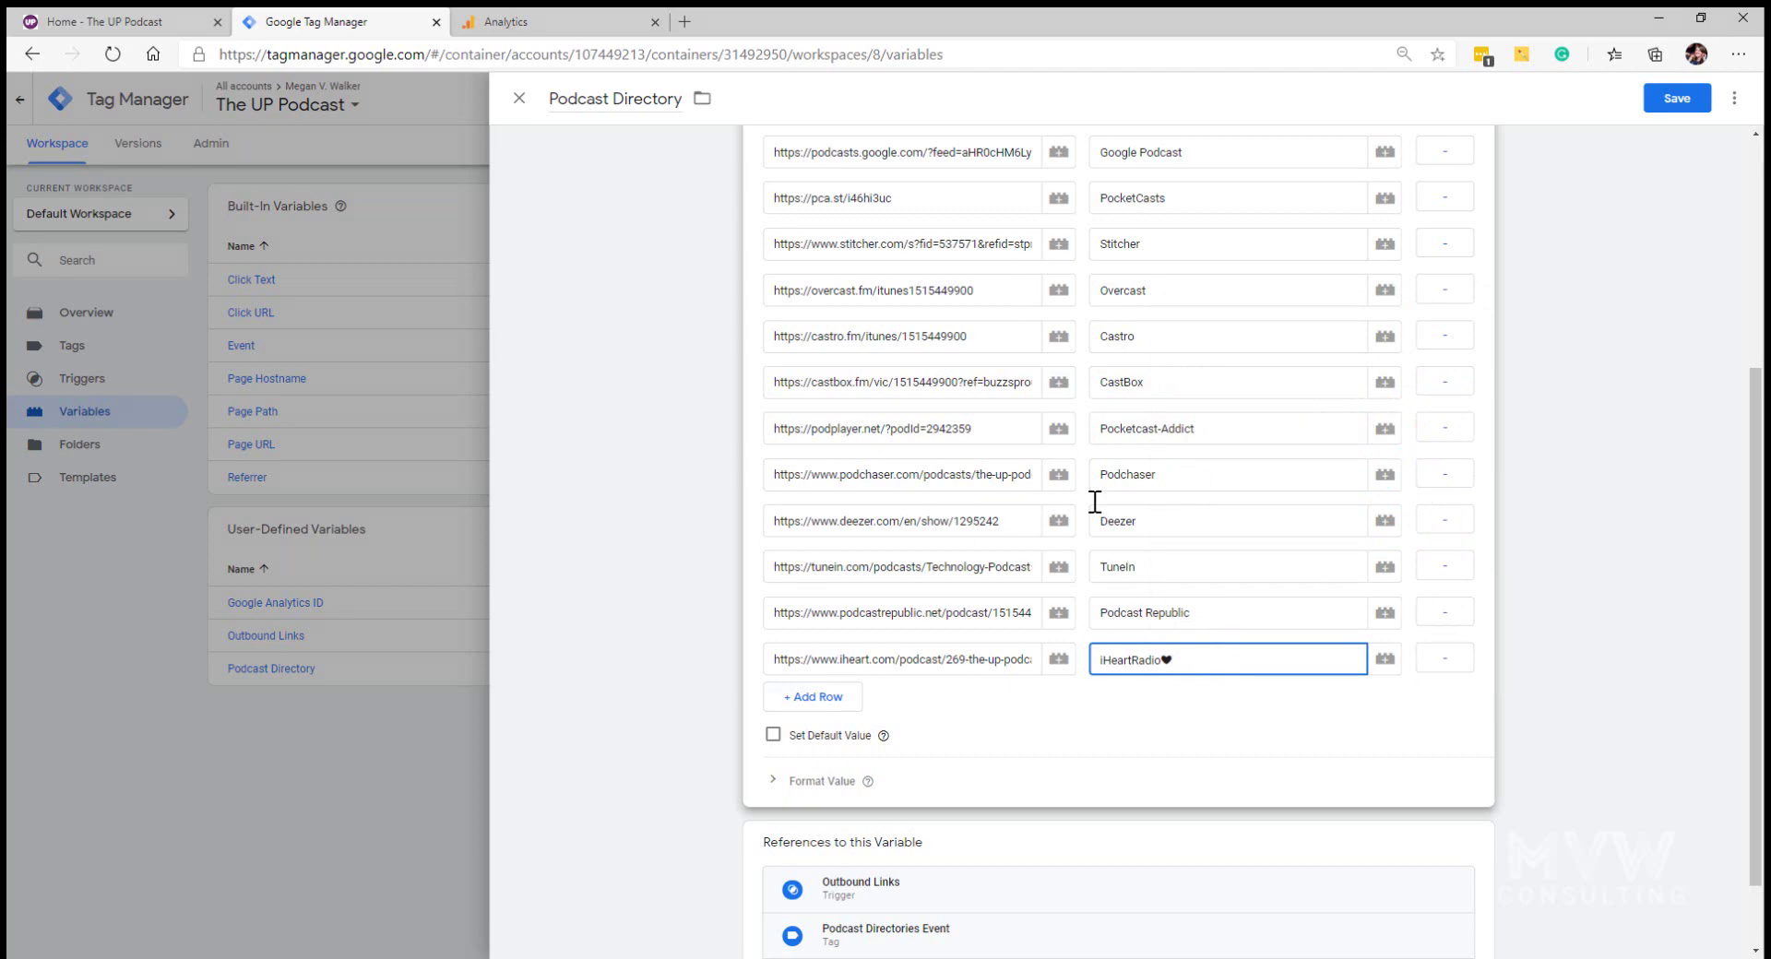
scroll(1005, 600, up, 4)
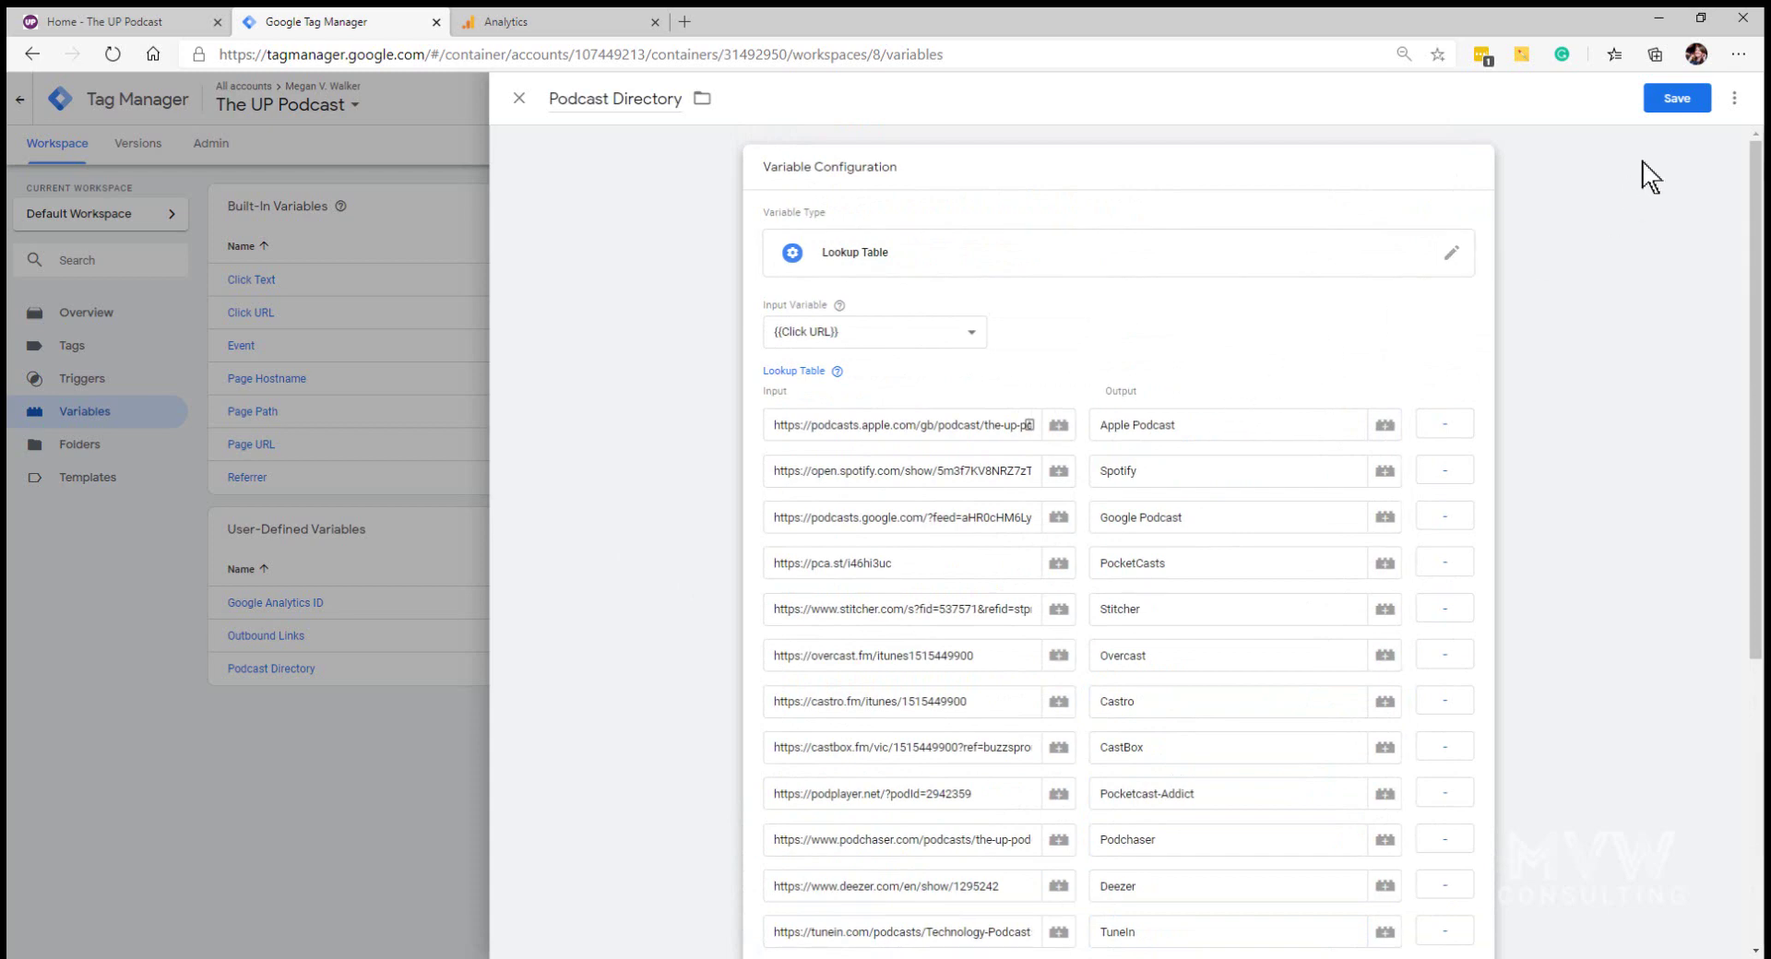
click(1669, 99)
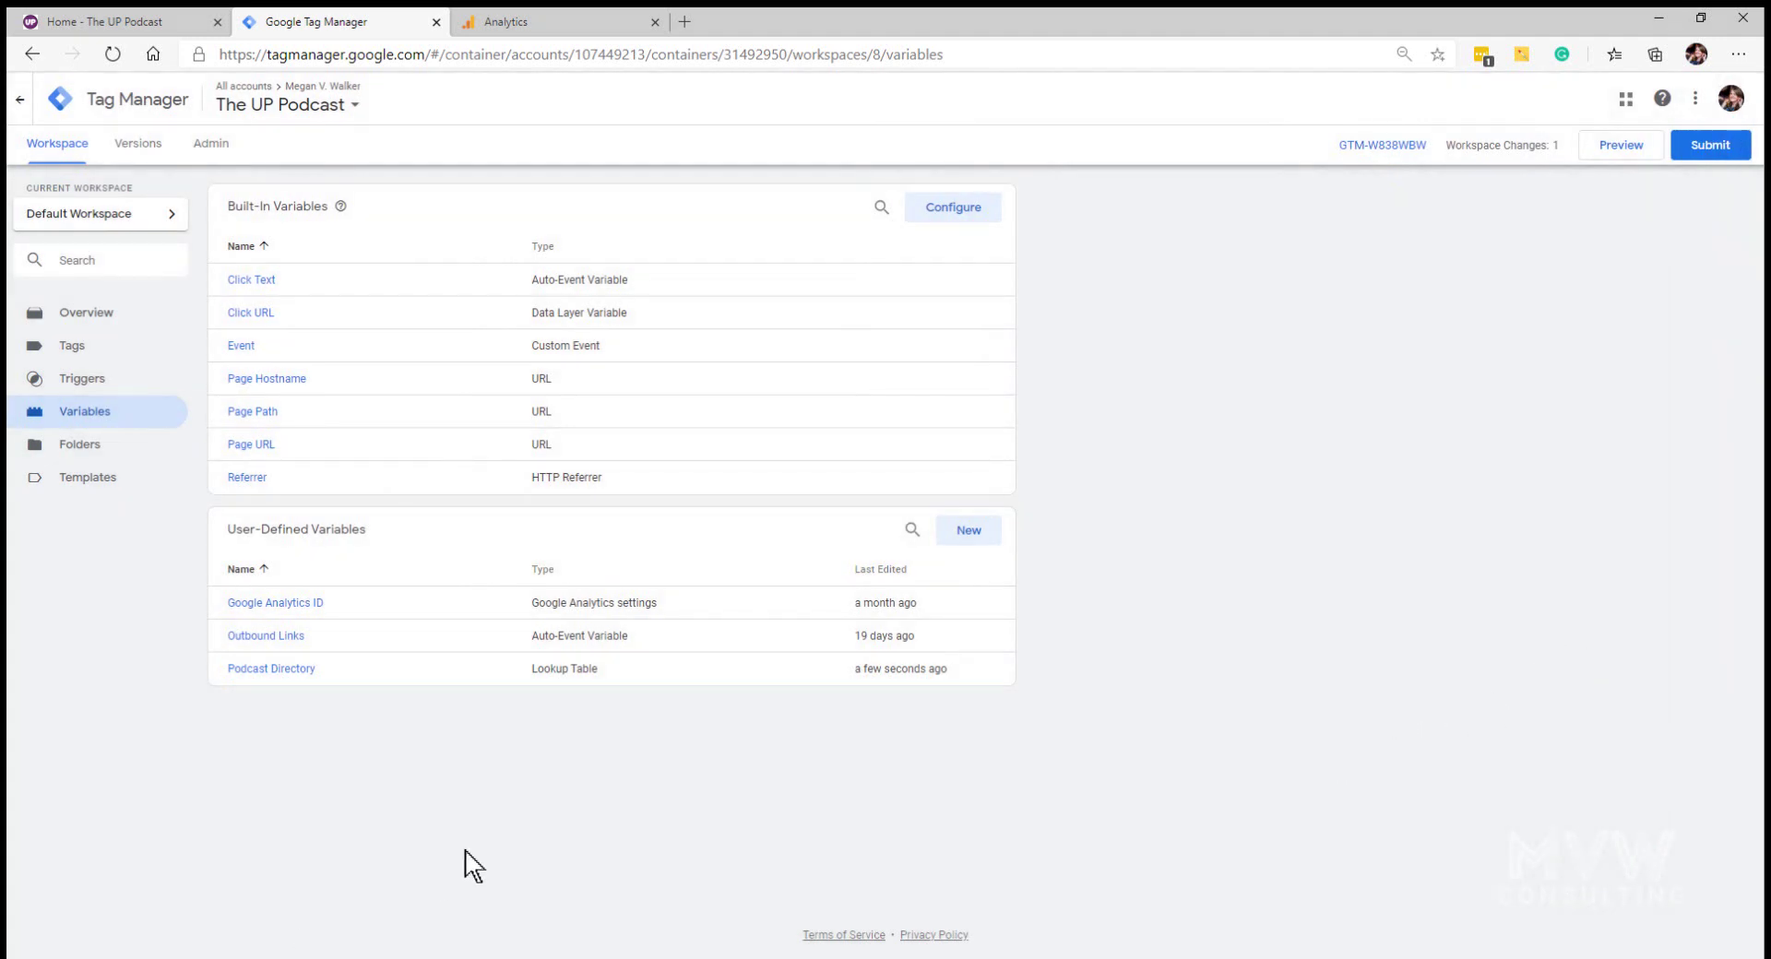
Open the Podcast Directory Link Clicked trigger to examine its type and firing condition.
click(73, 379)
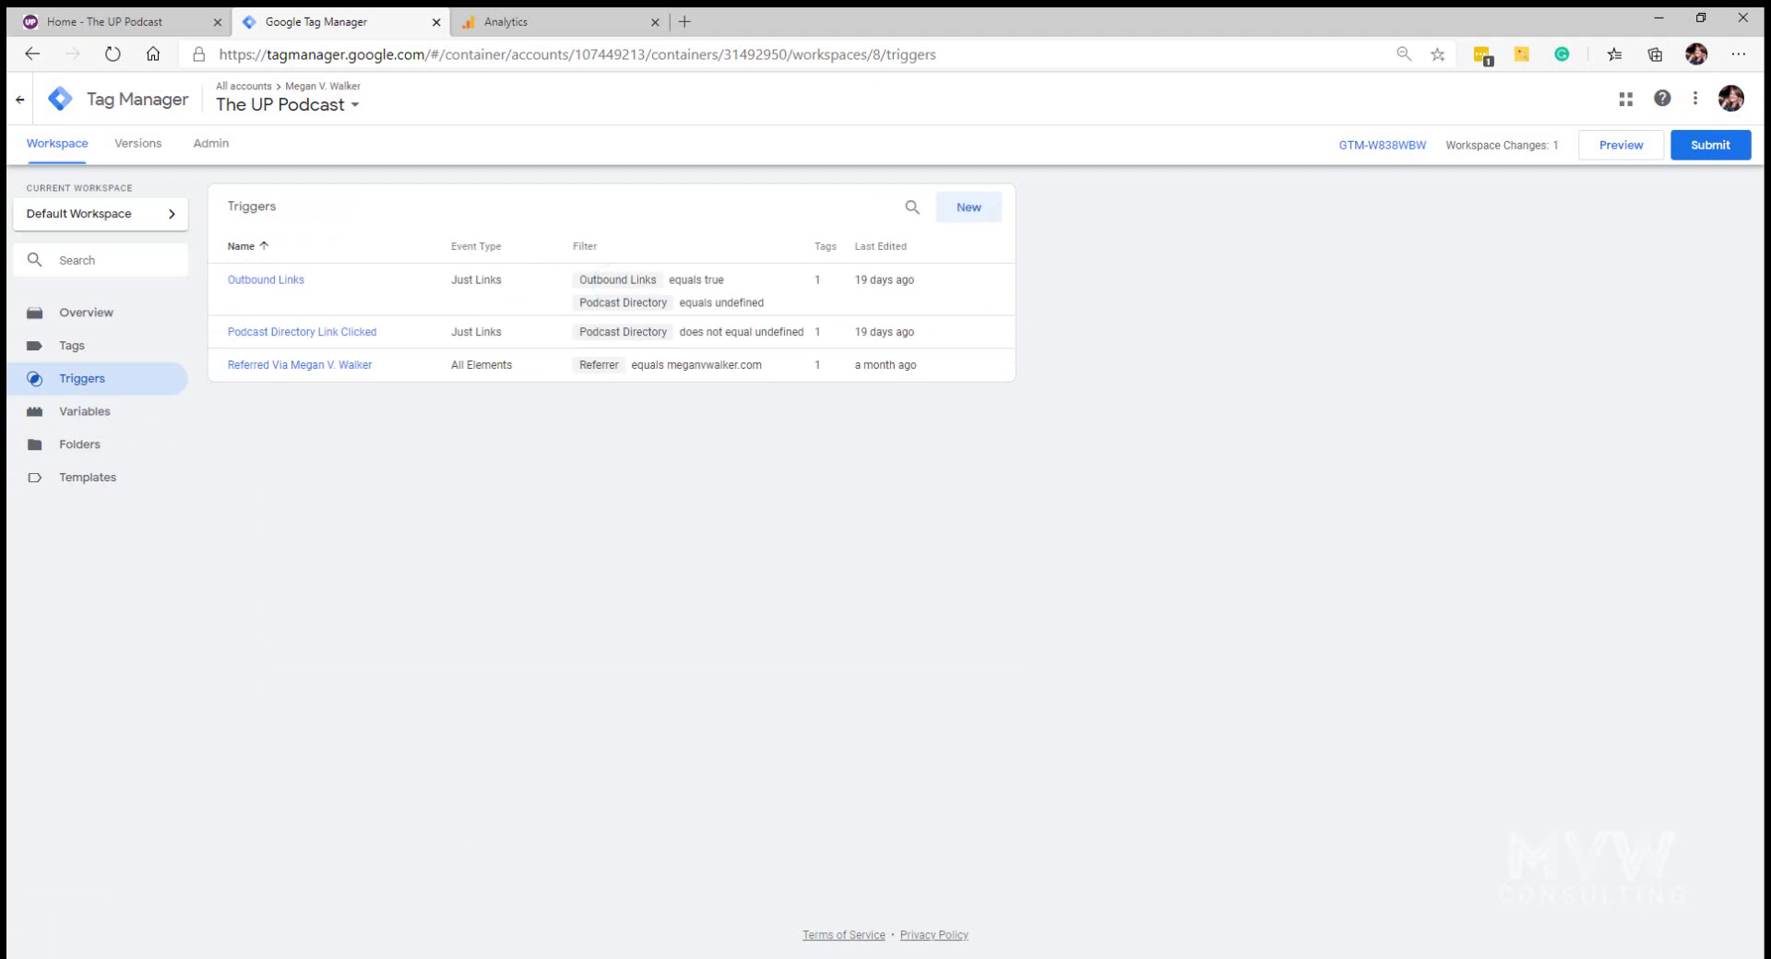
click(340, 334)
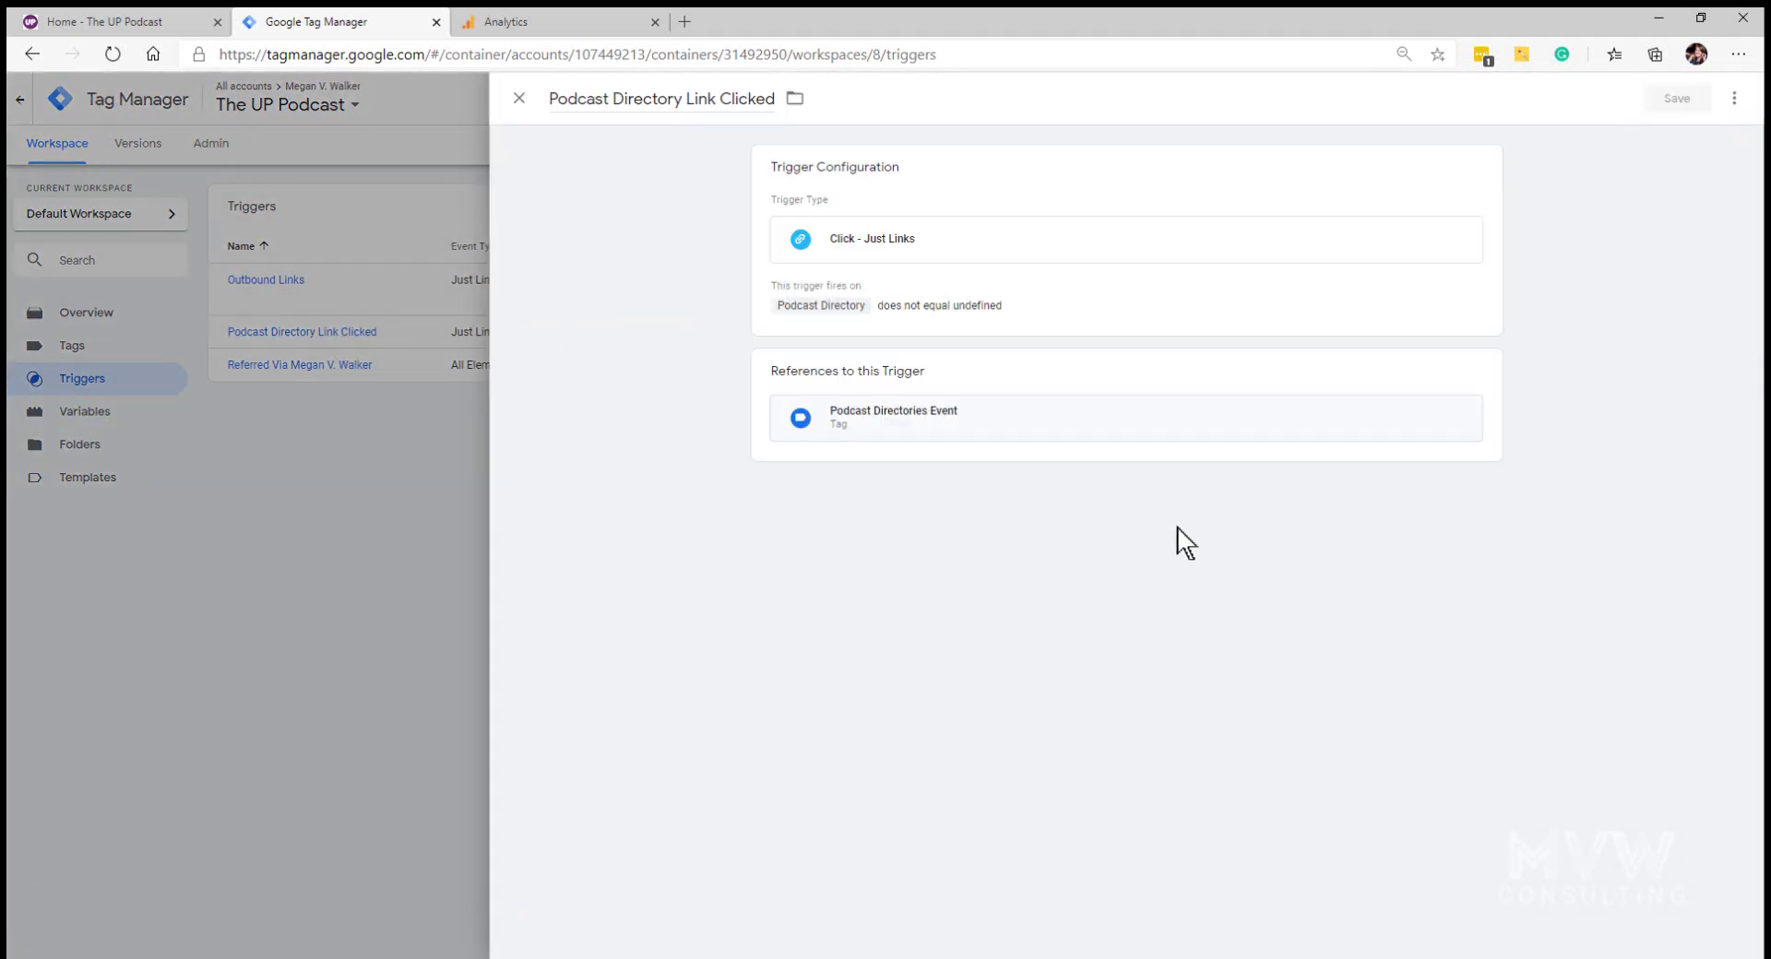
Expand the Podcast Directory Link Clicked trigger's configuration, examine the available trigger types and link click options, and close the trigger.
click(1063, 262)
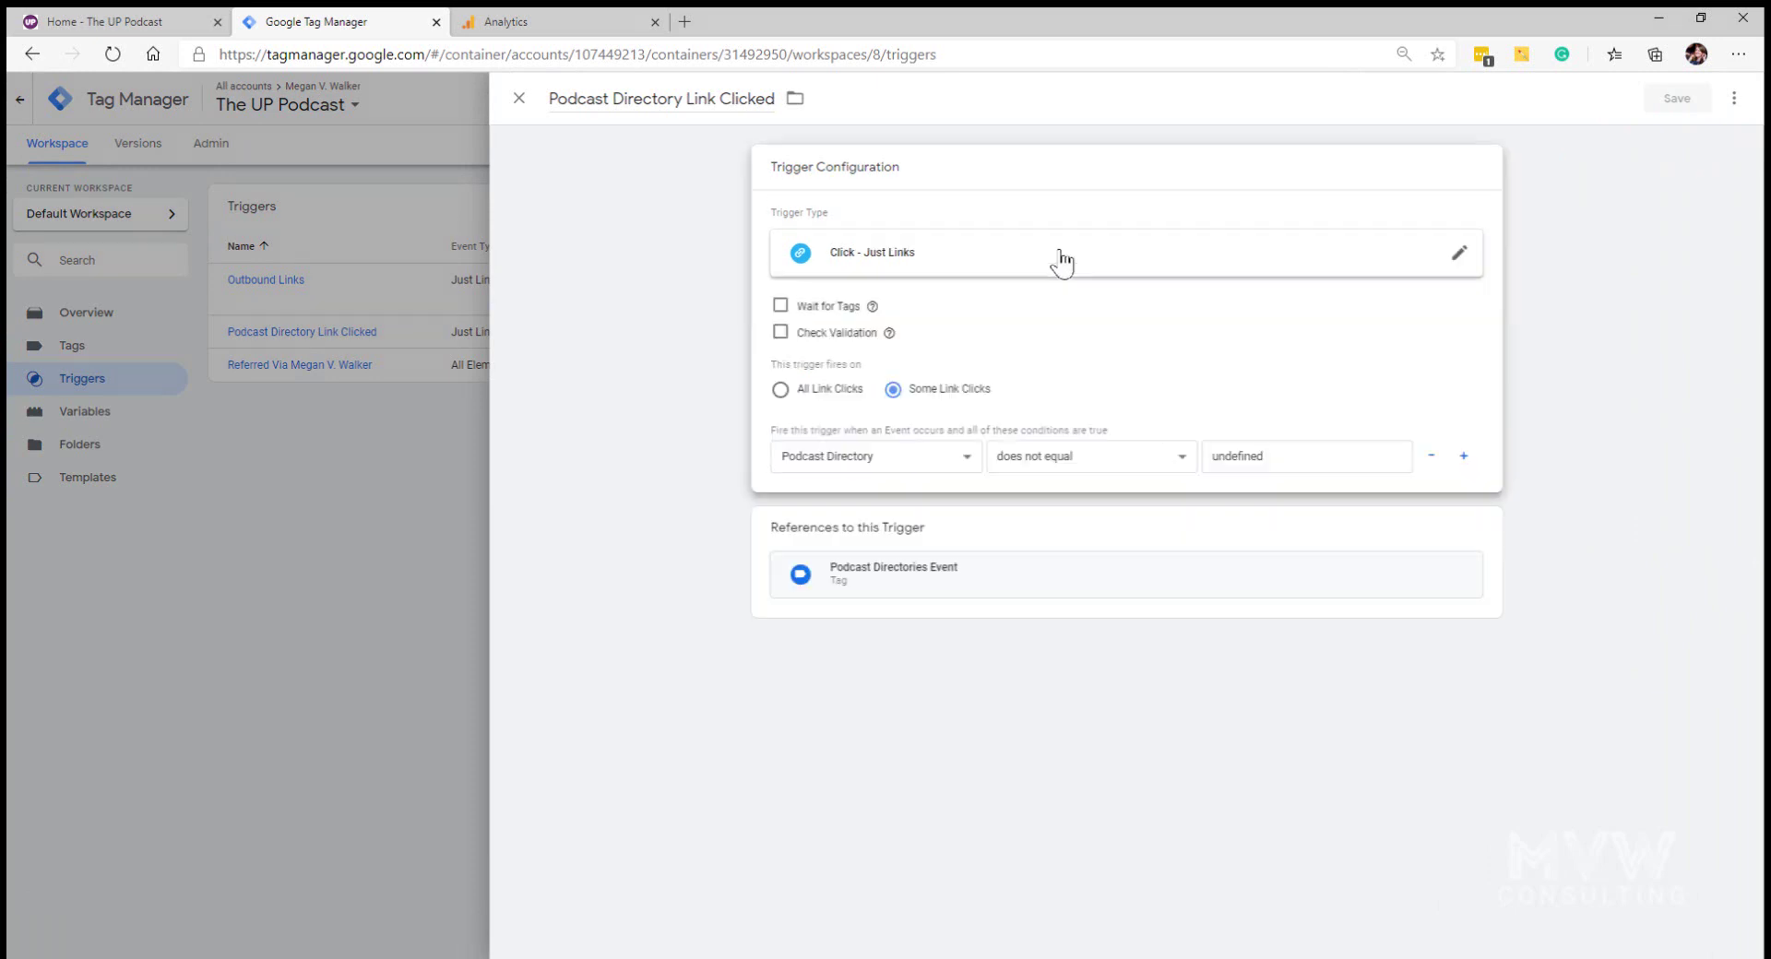
click(1457, 253)
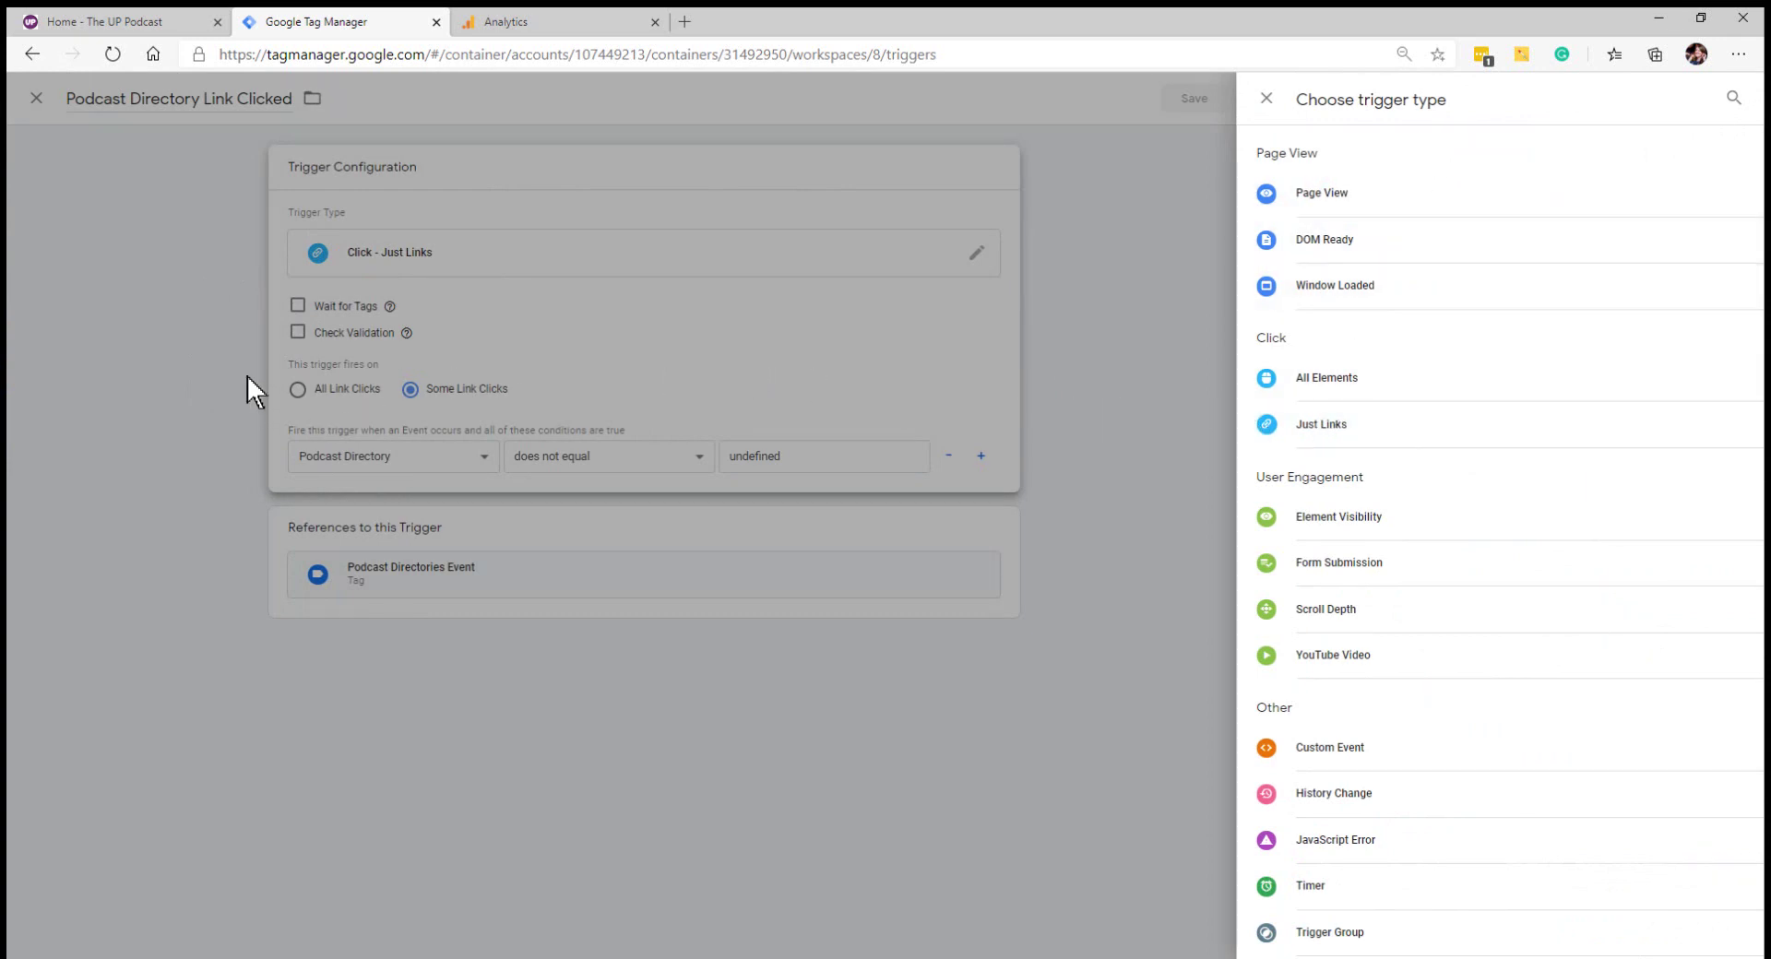
click(631, 369)
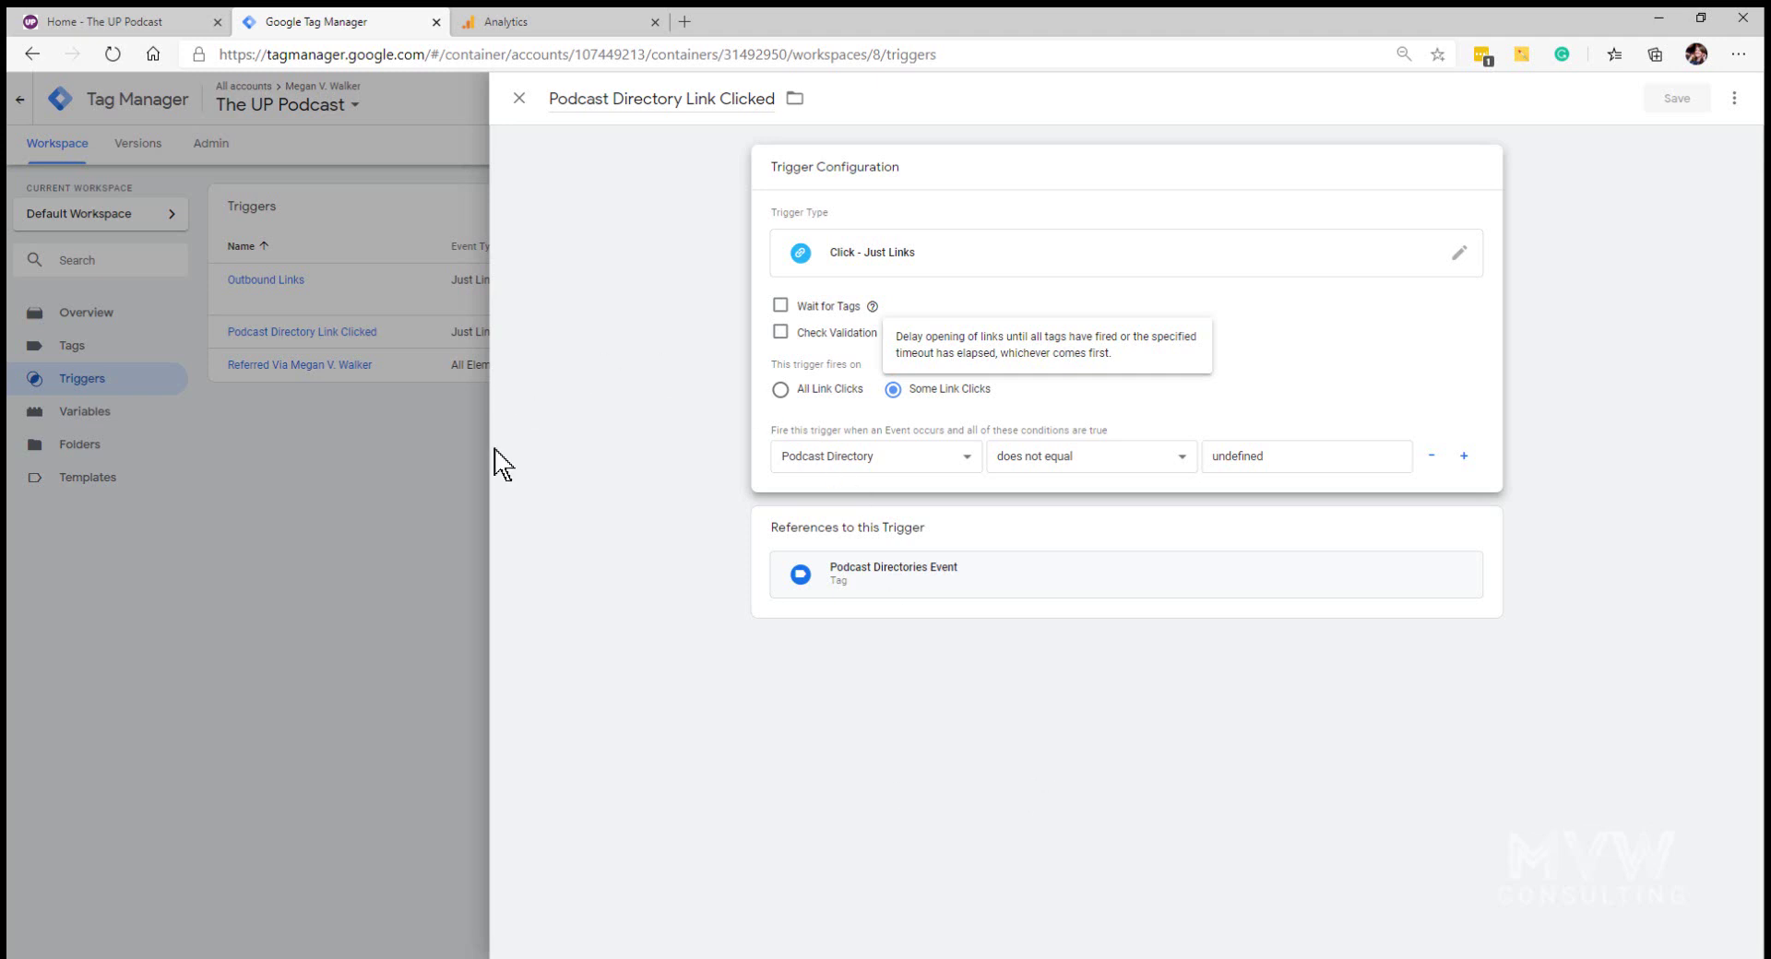
click(290, 605)
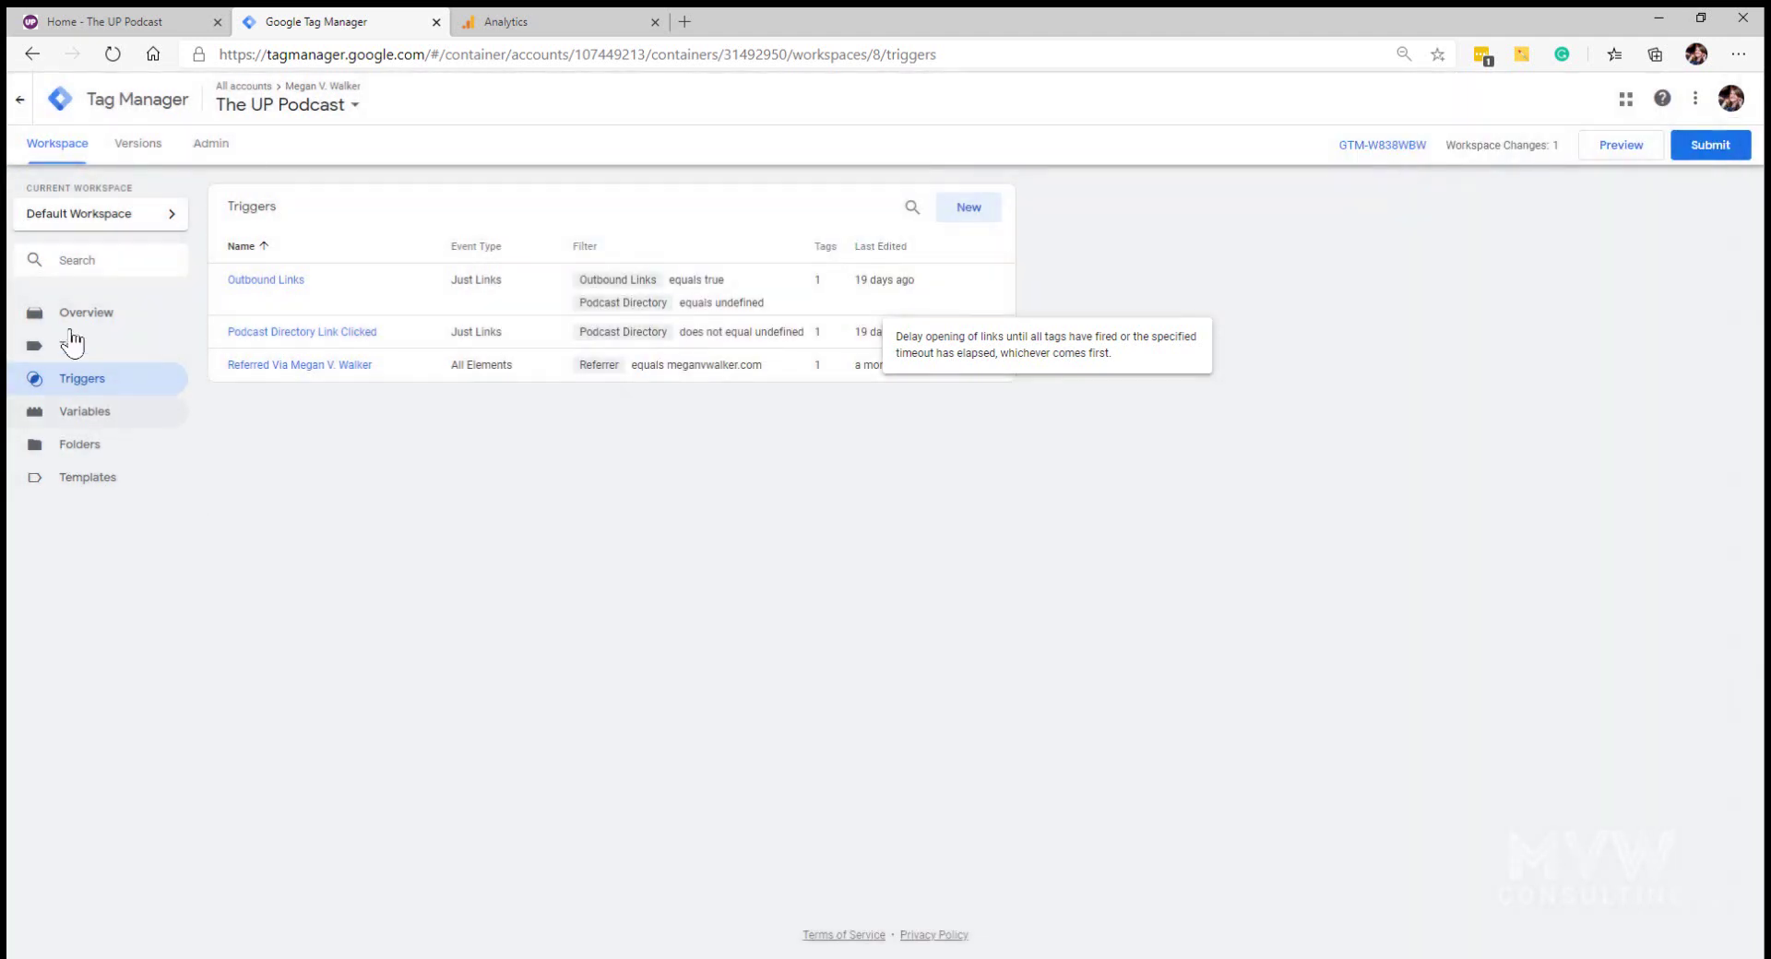
Open the Podcast Directories Event tag and examine its event category, action and label, including the variables available for the label.
click(71, 346)
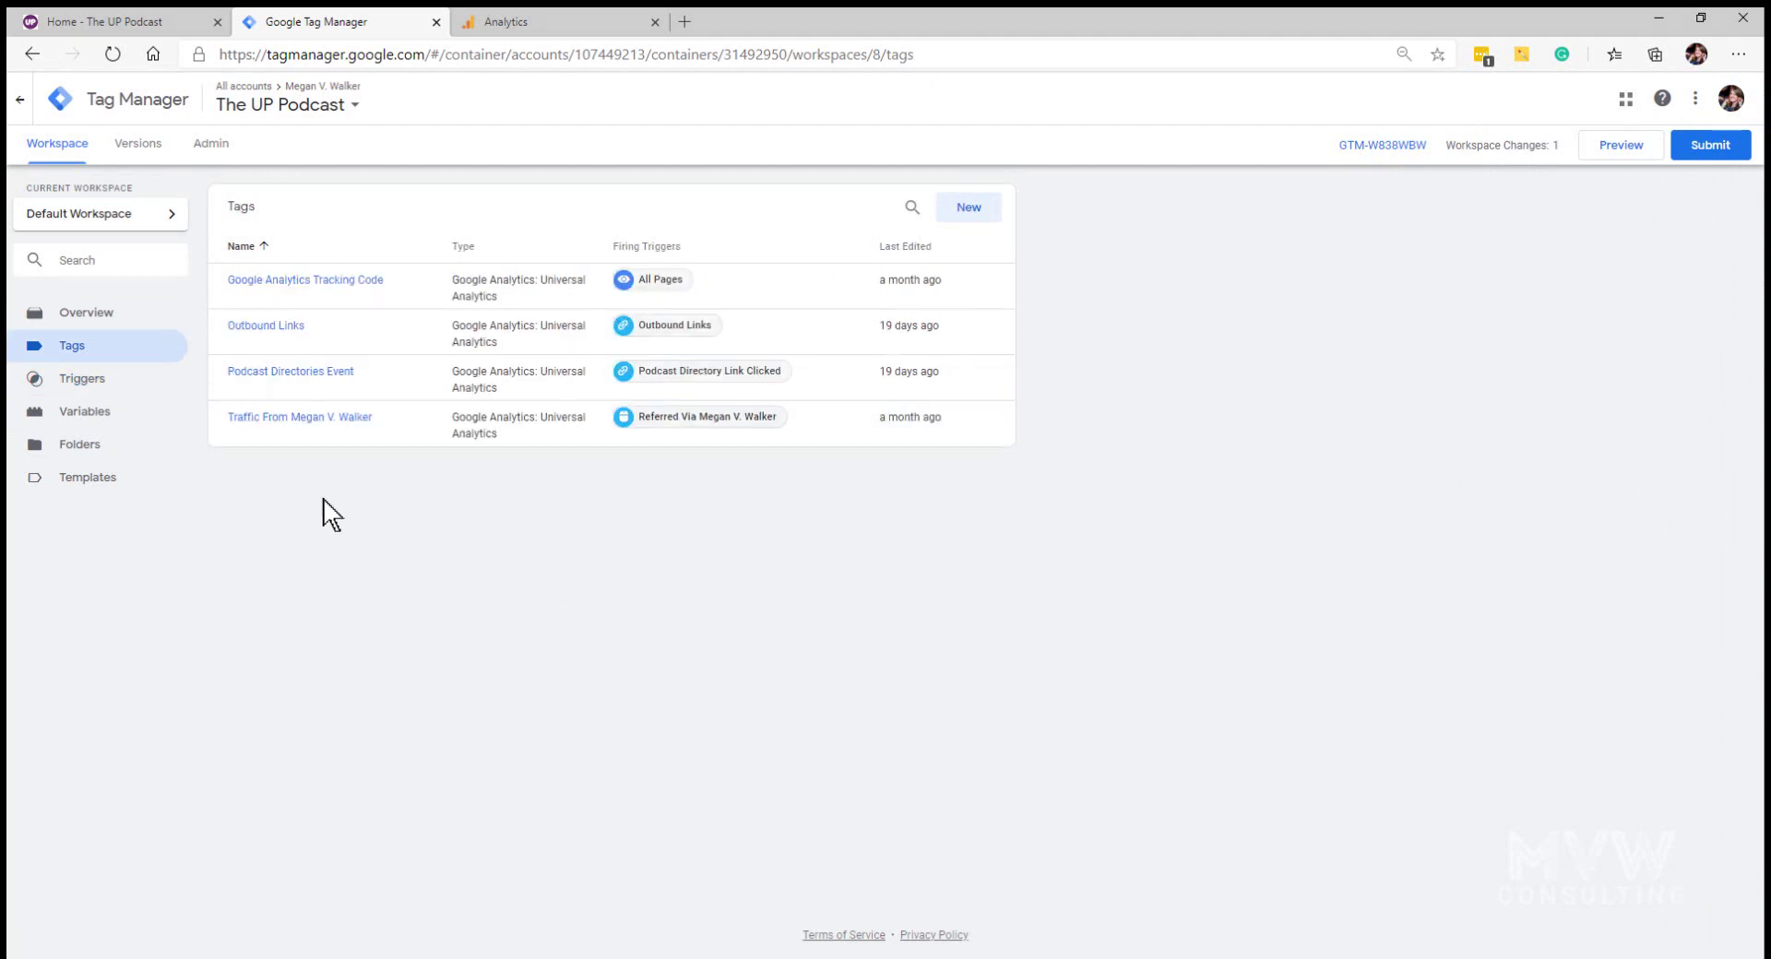
click(292, 372)
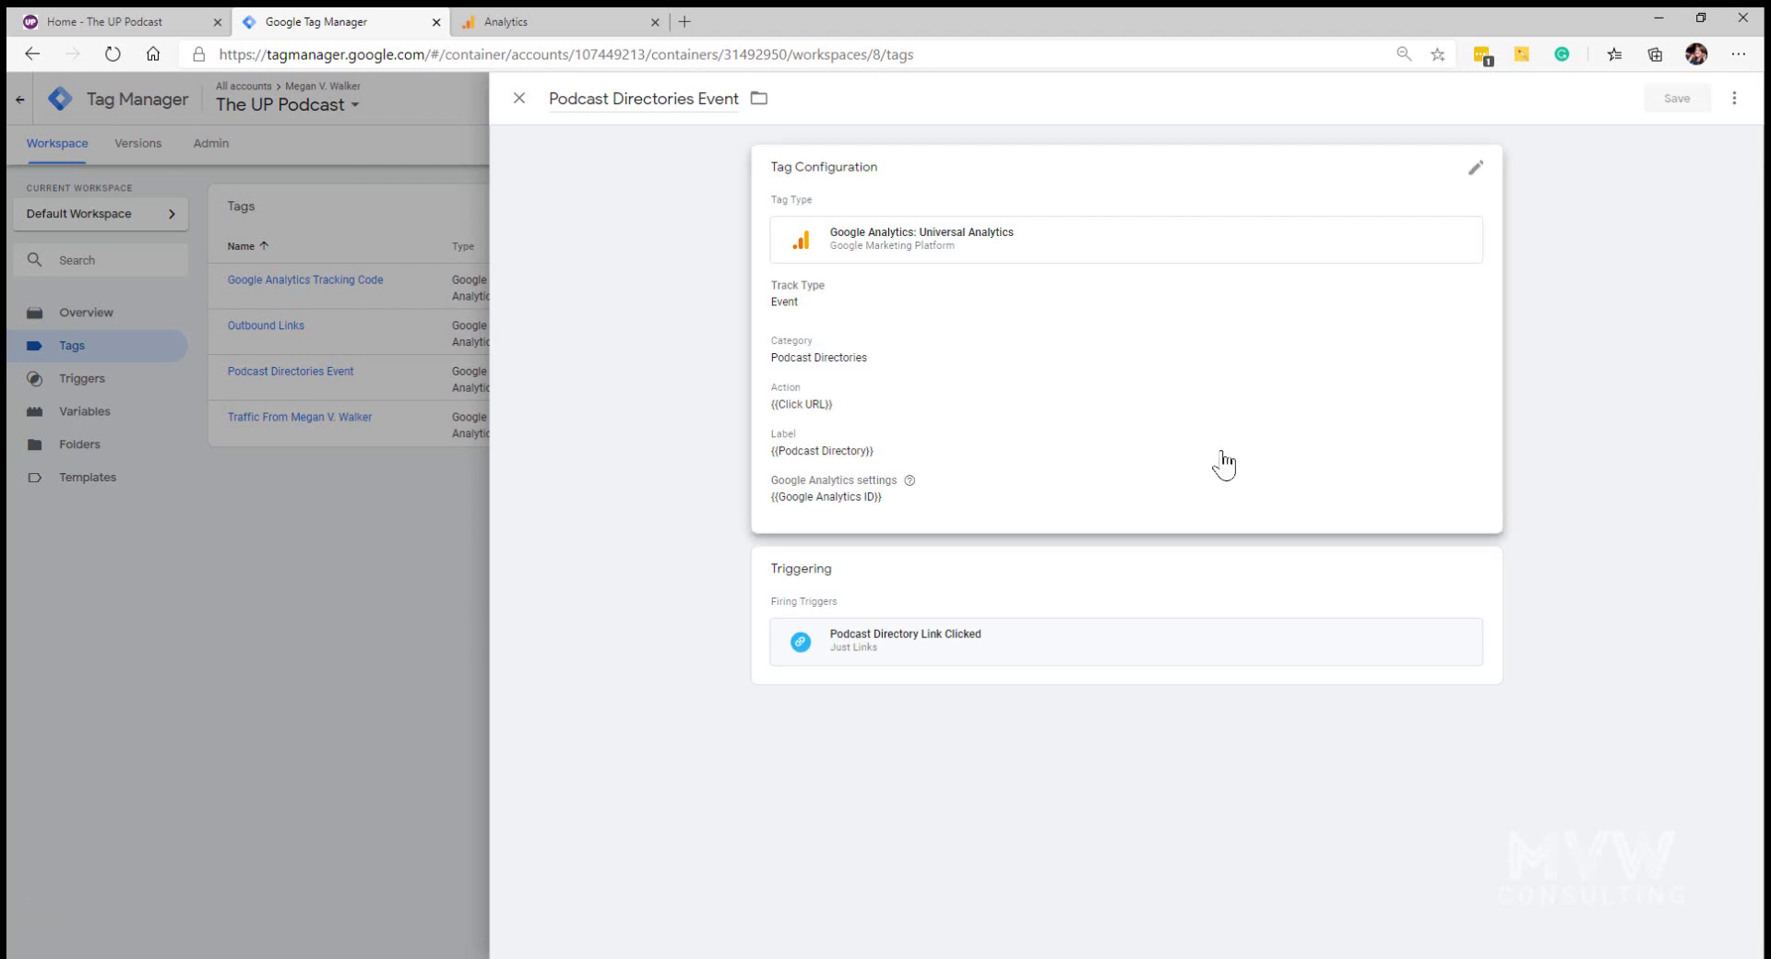
click(1067, 254)
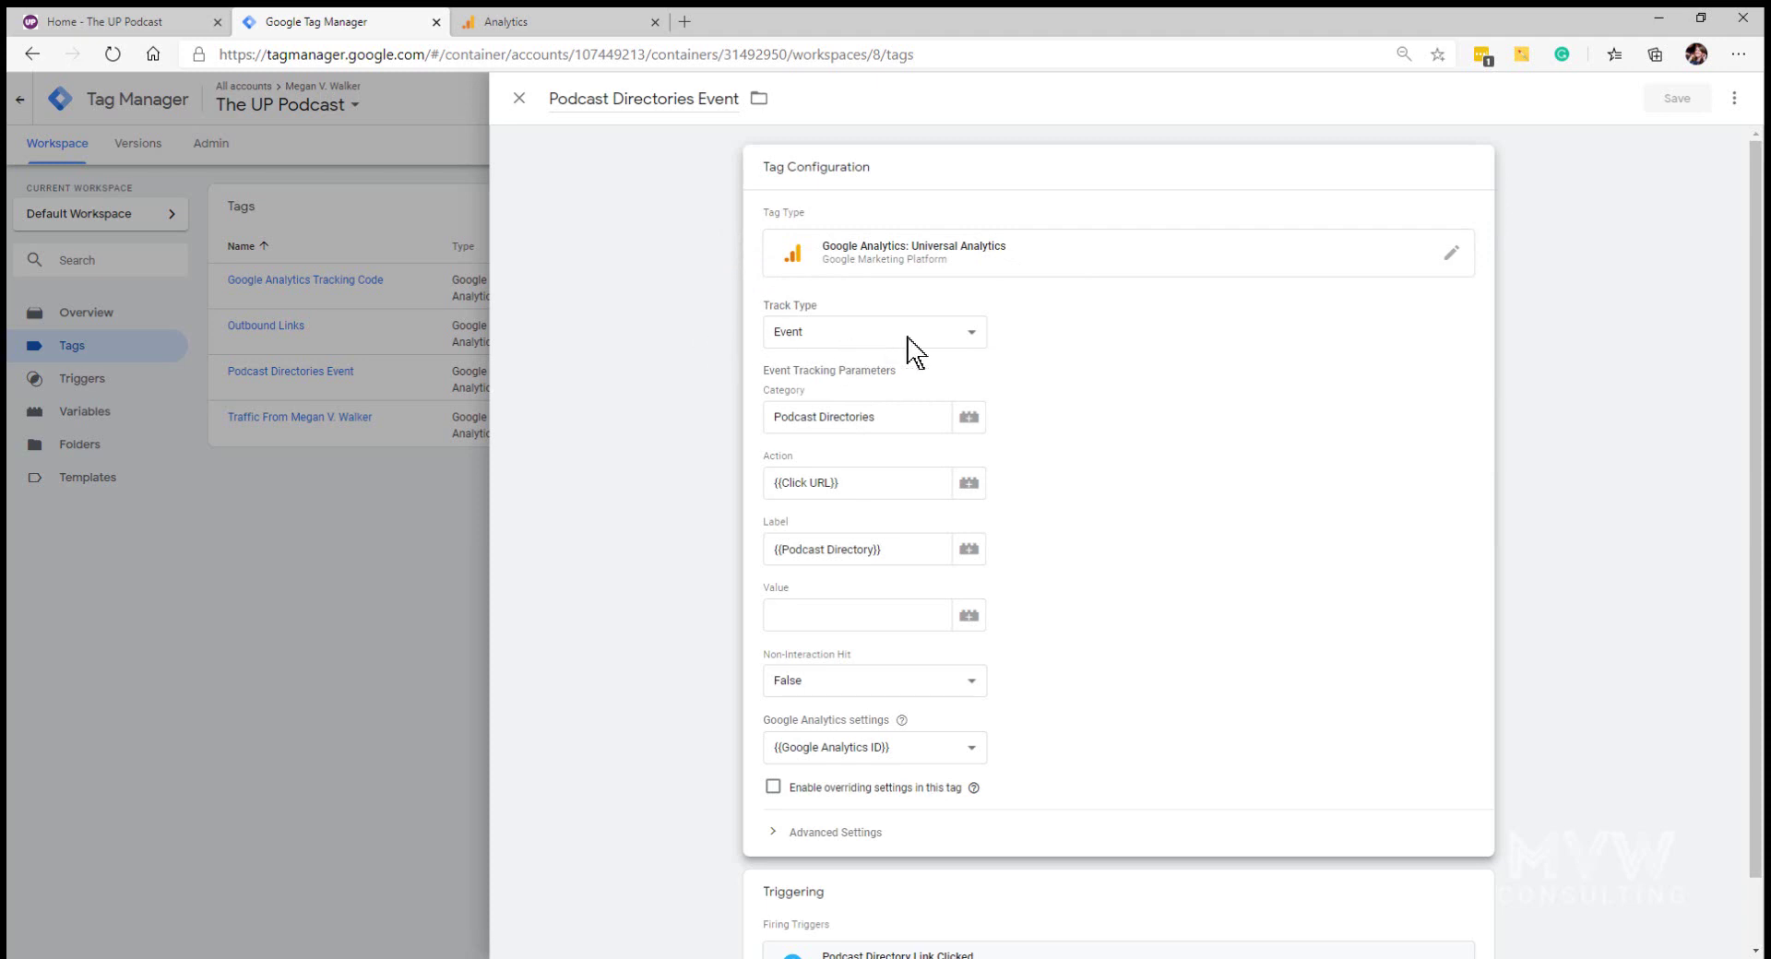
click(909, 416)
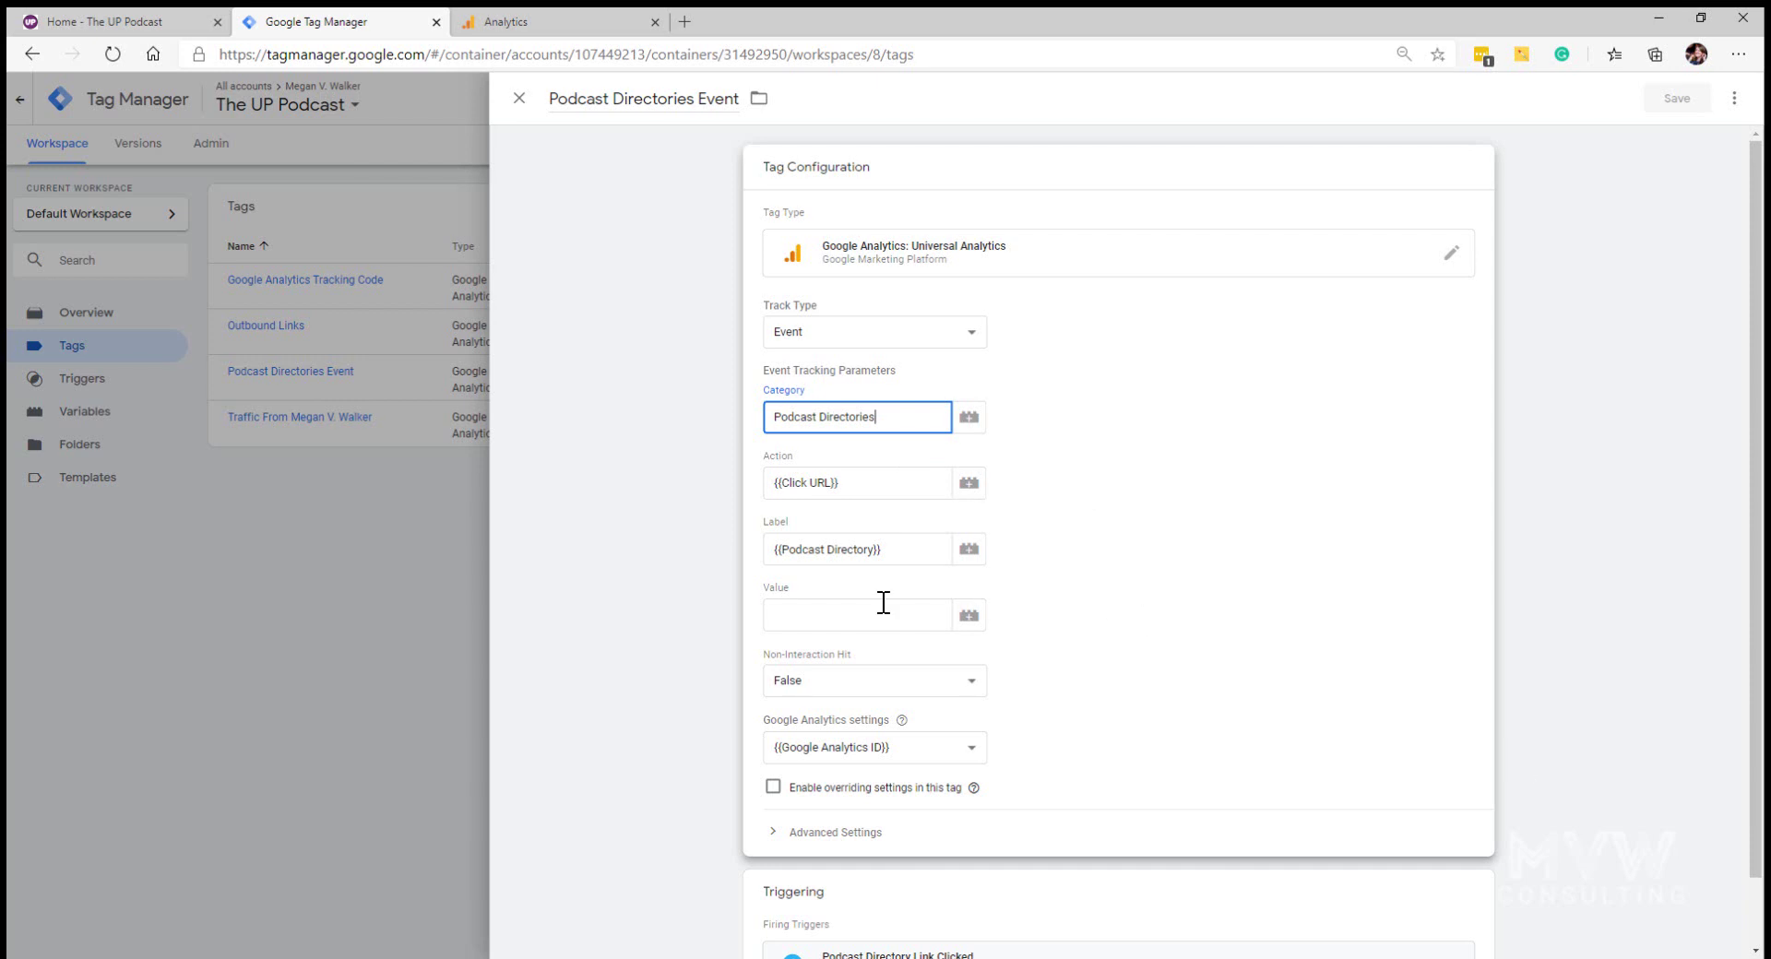
click(926, 552)
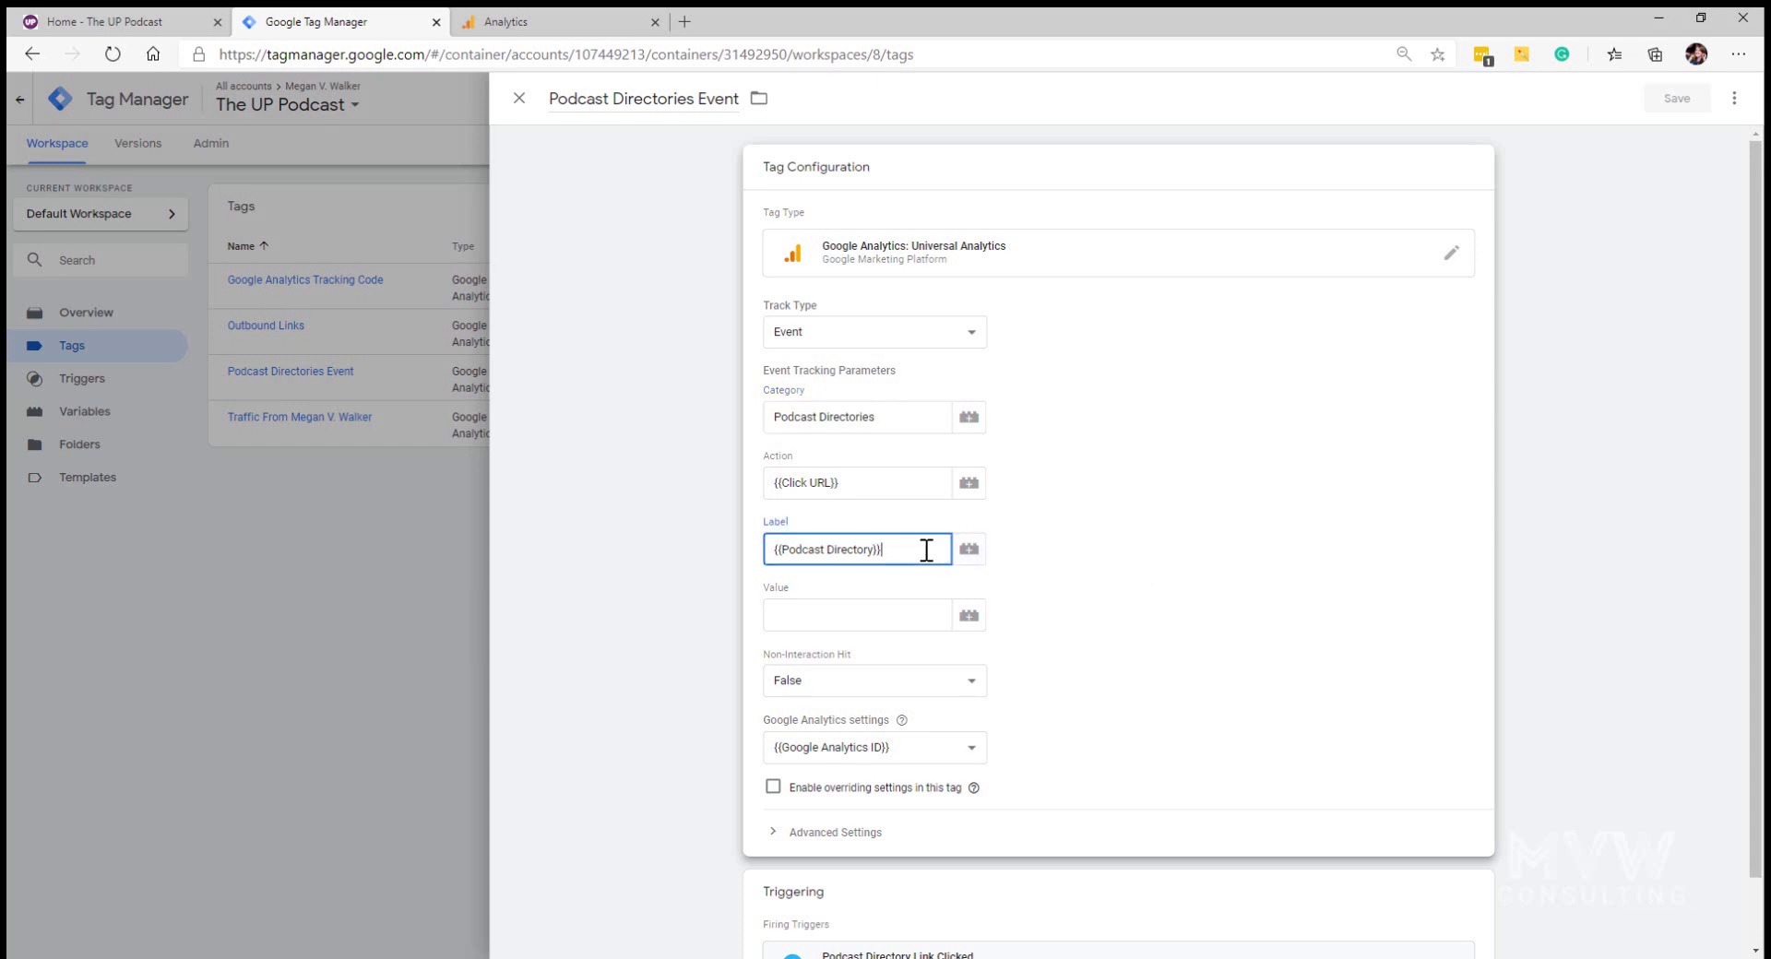
click(969, 554)
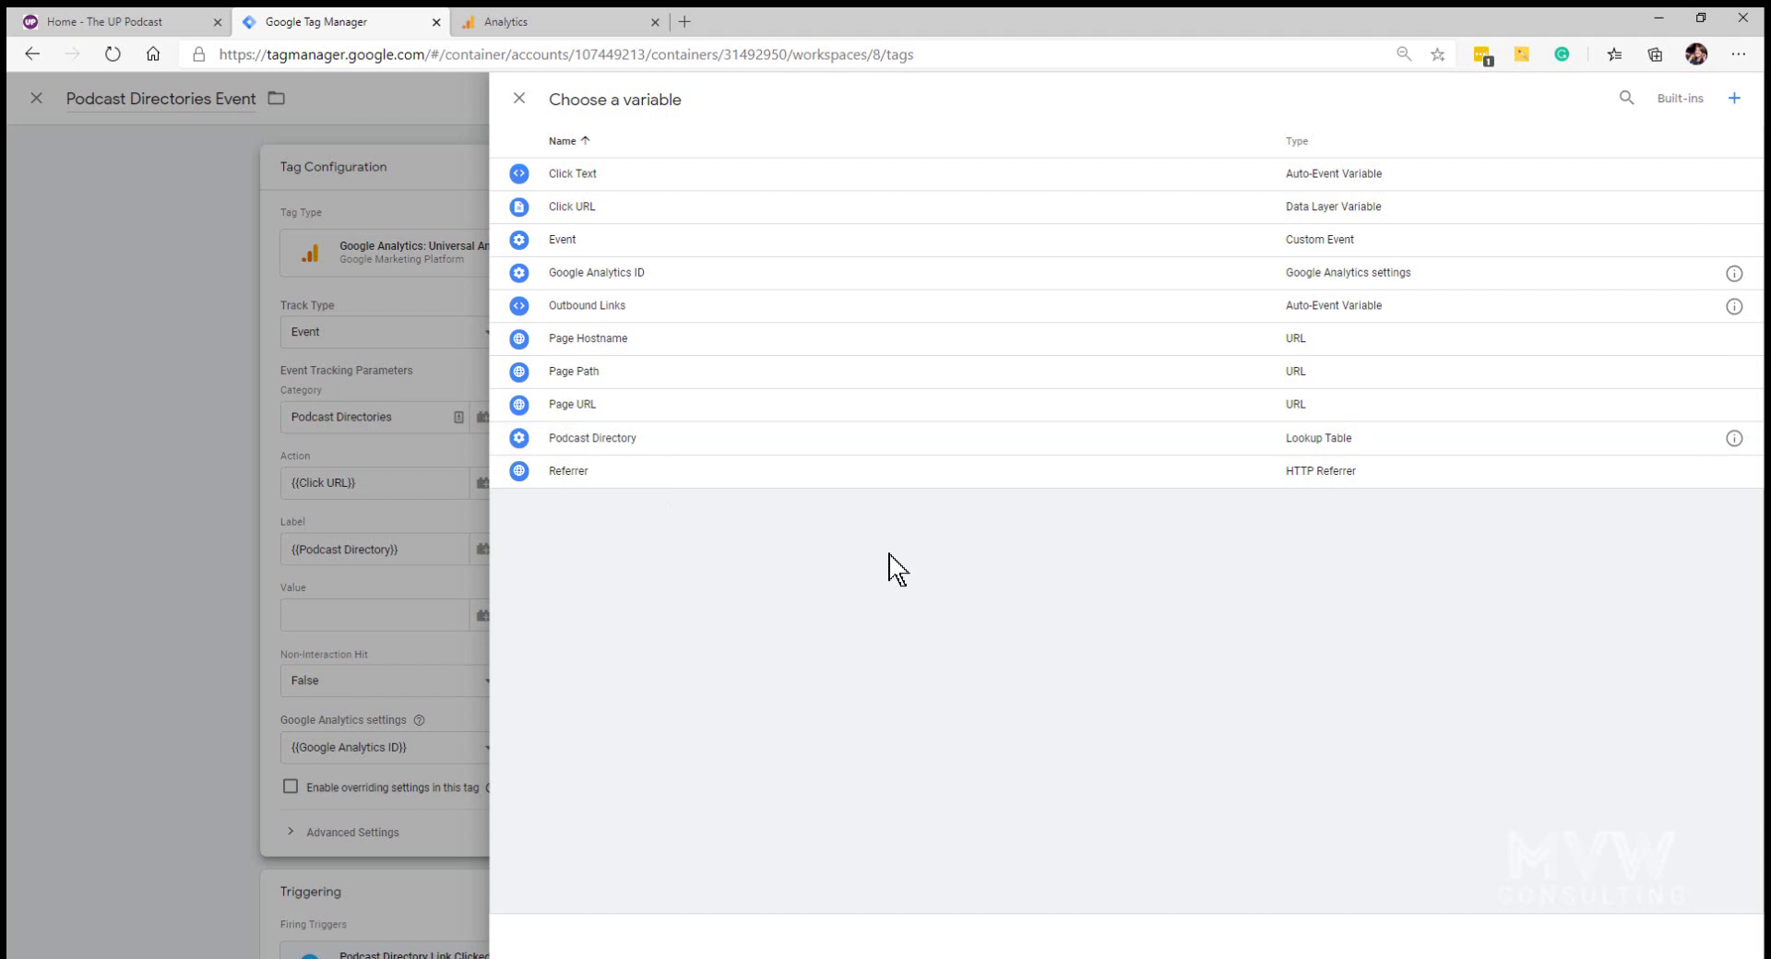
click(267, 583)
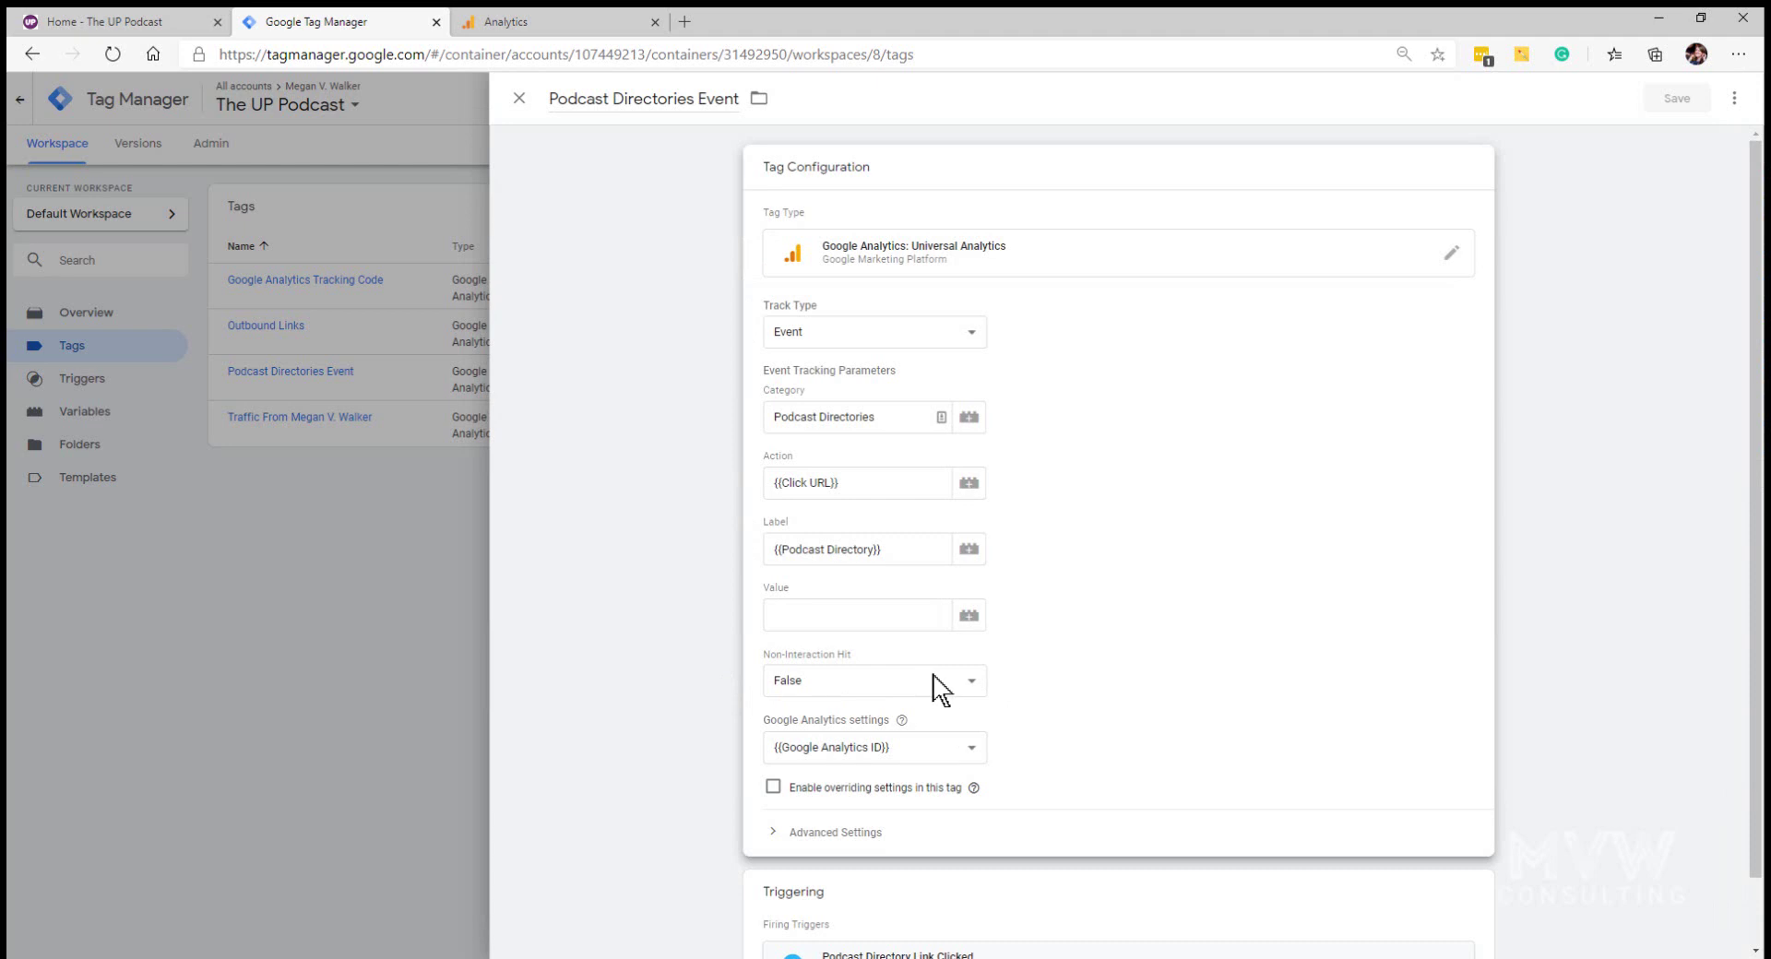
Examine the tag's Google Analytics settings variable and firing trigger, and close the tag without changes.
scroll(992, 690, down, 1)
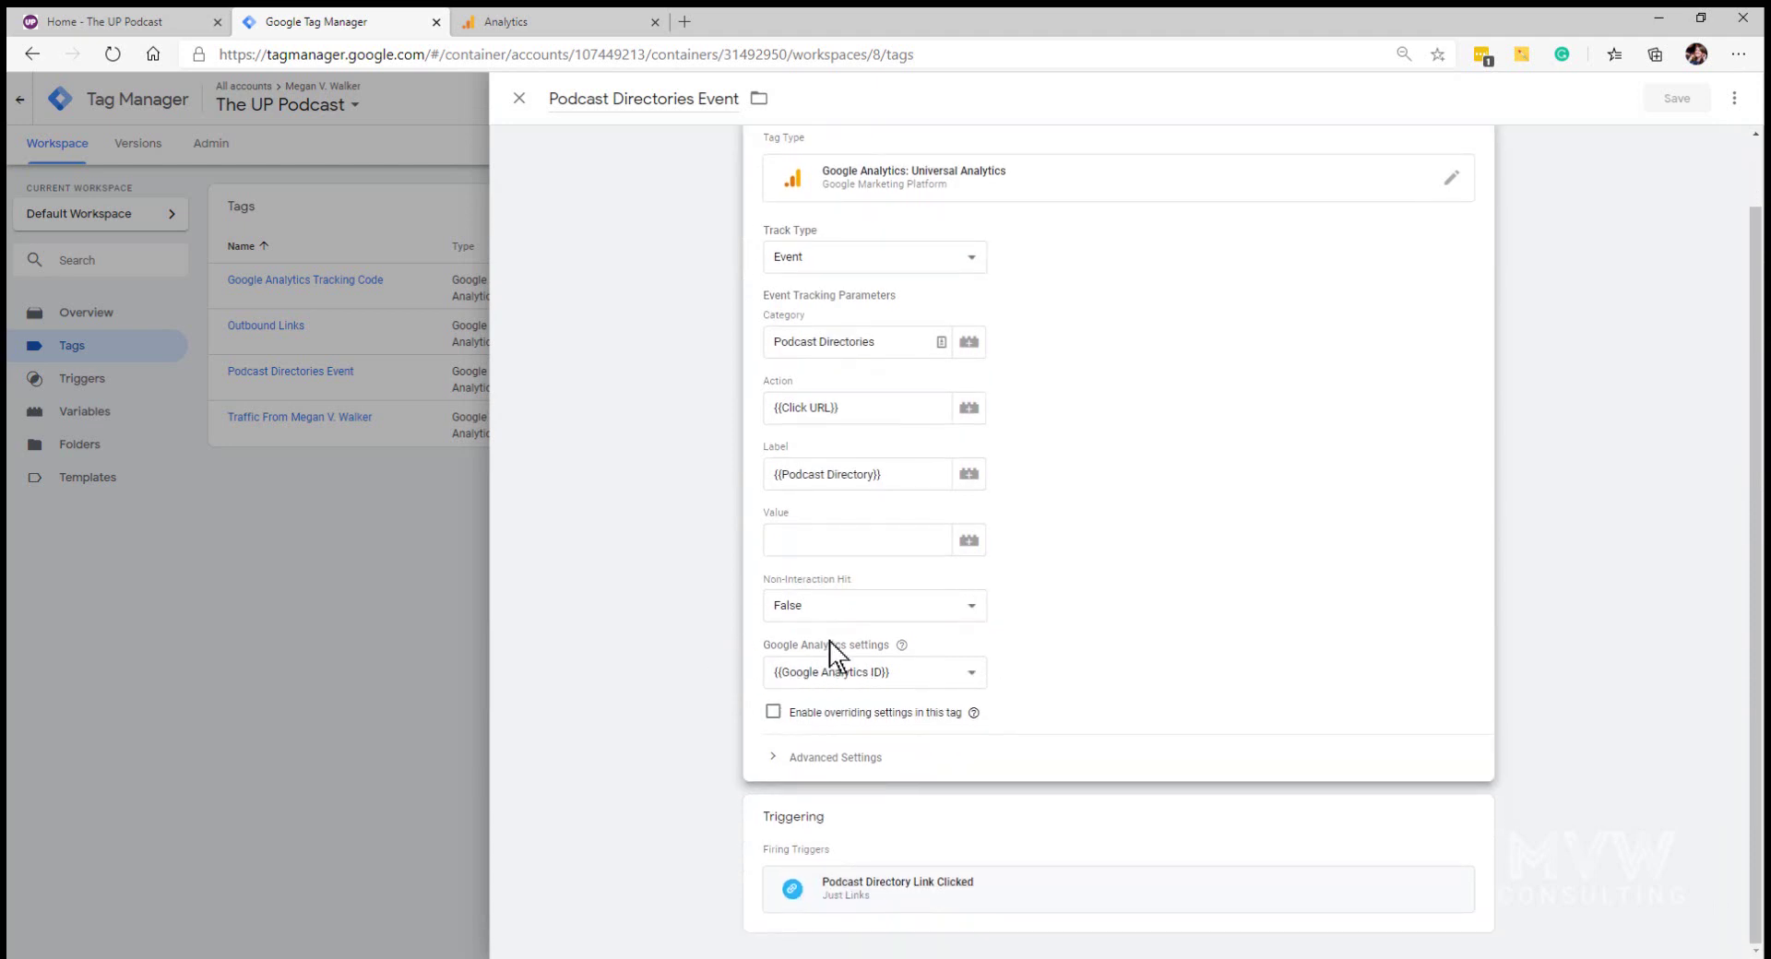
click(940, 678)
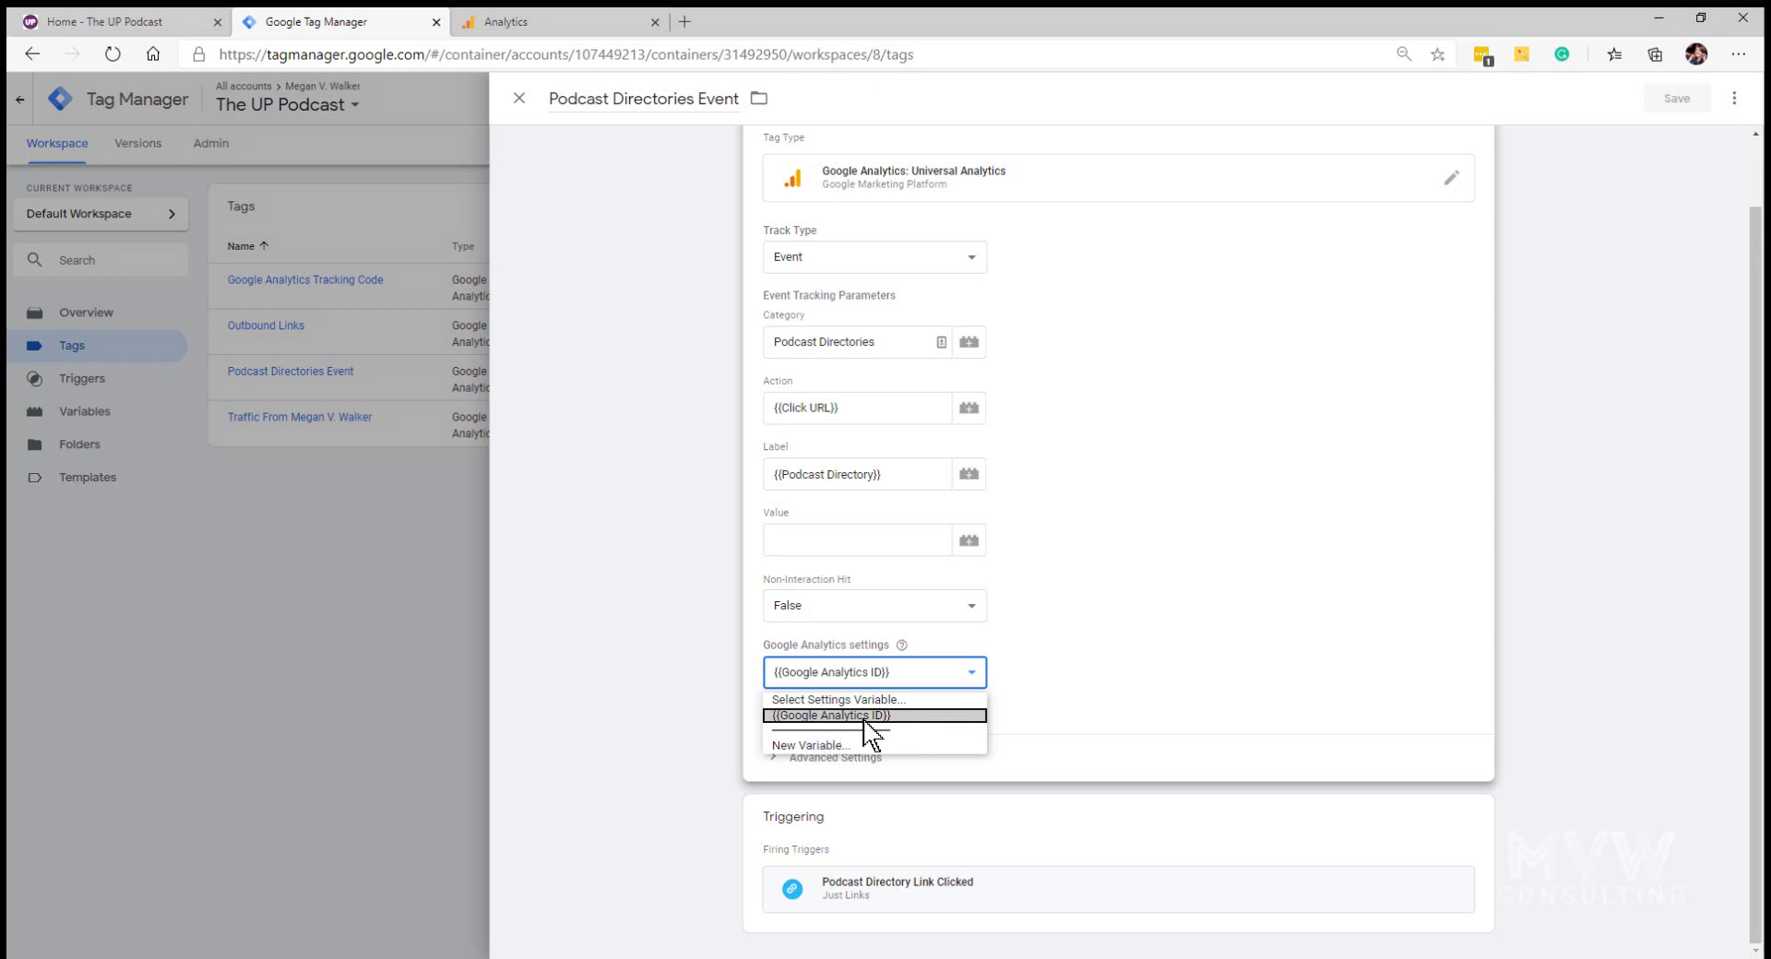
click(666, 680)
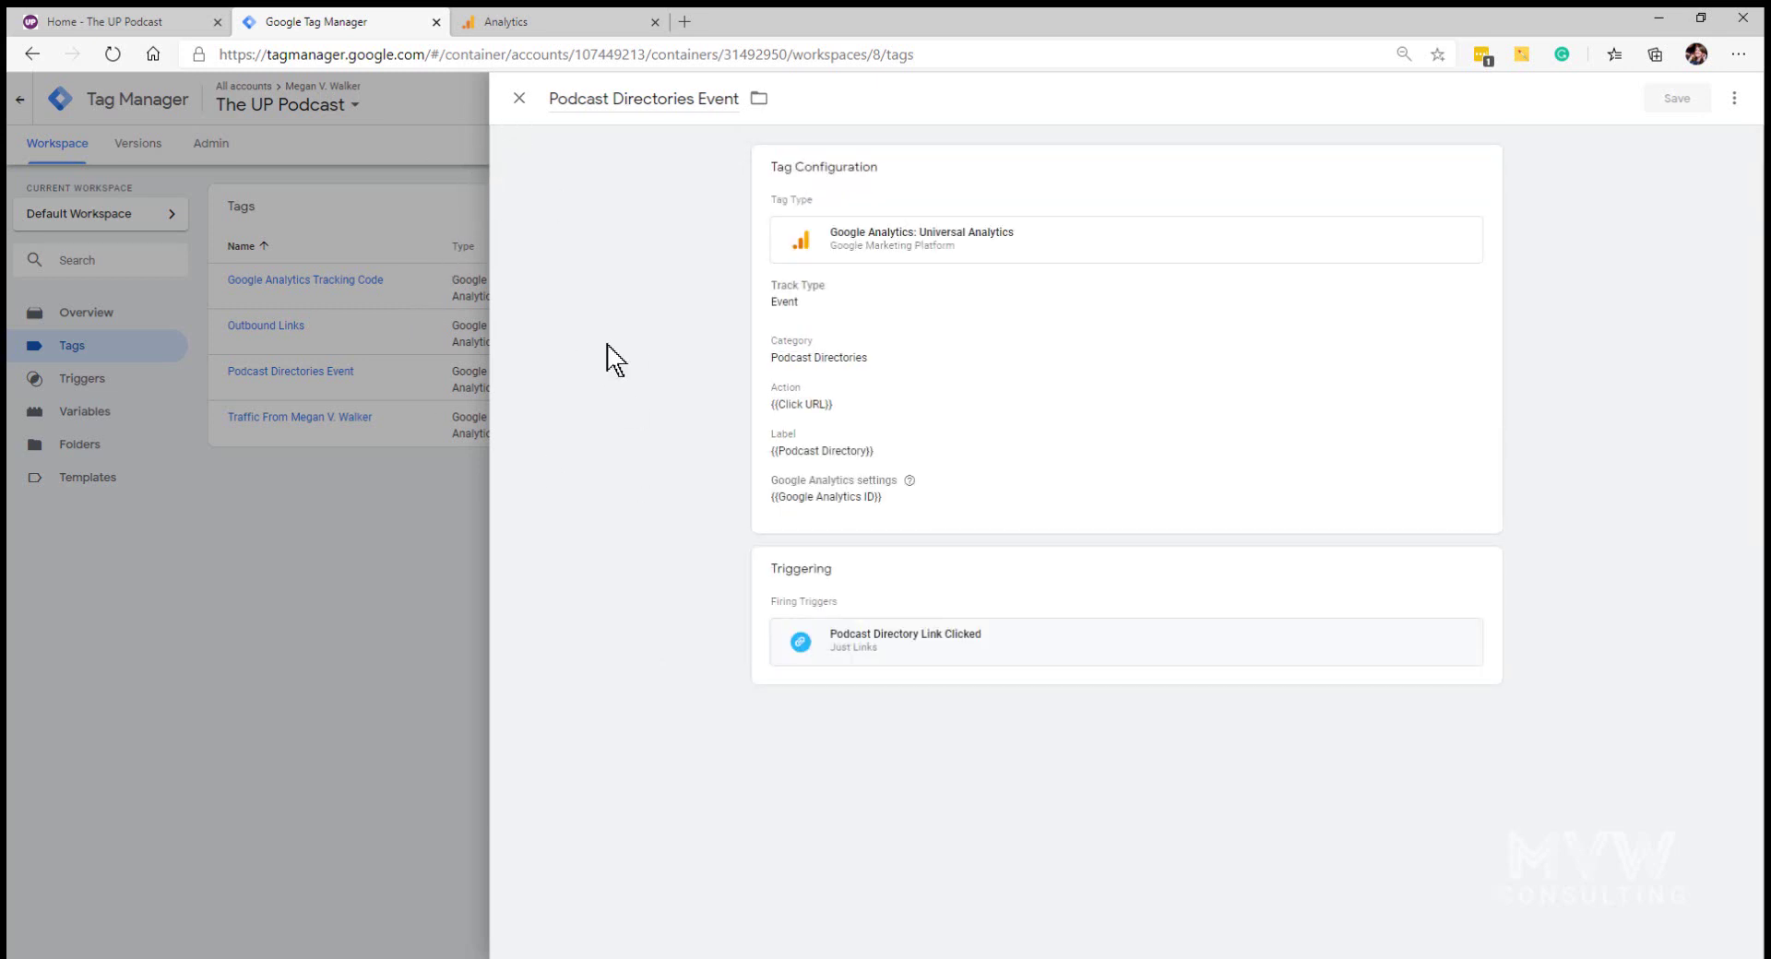
click(517, 113)
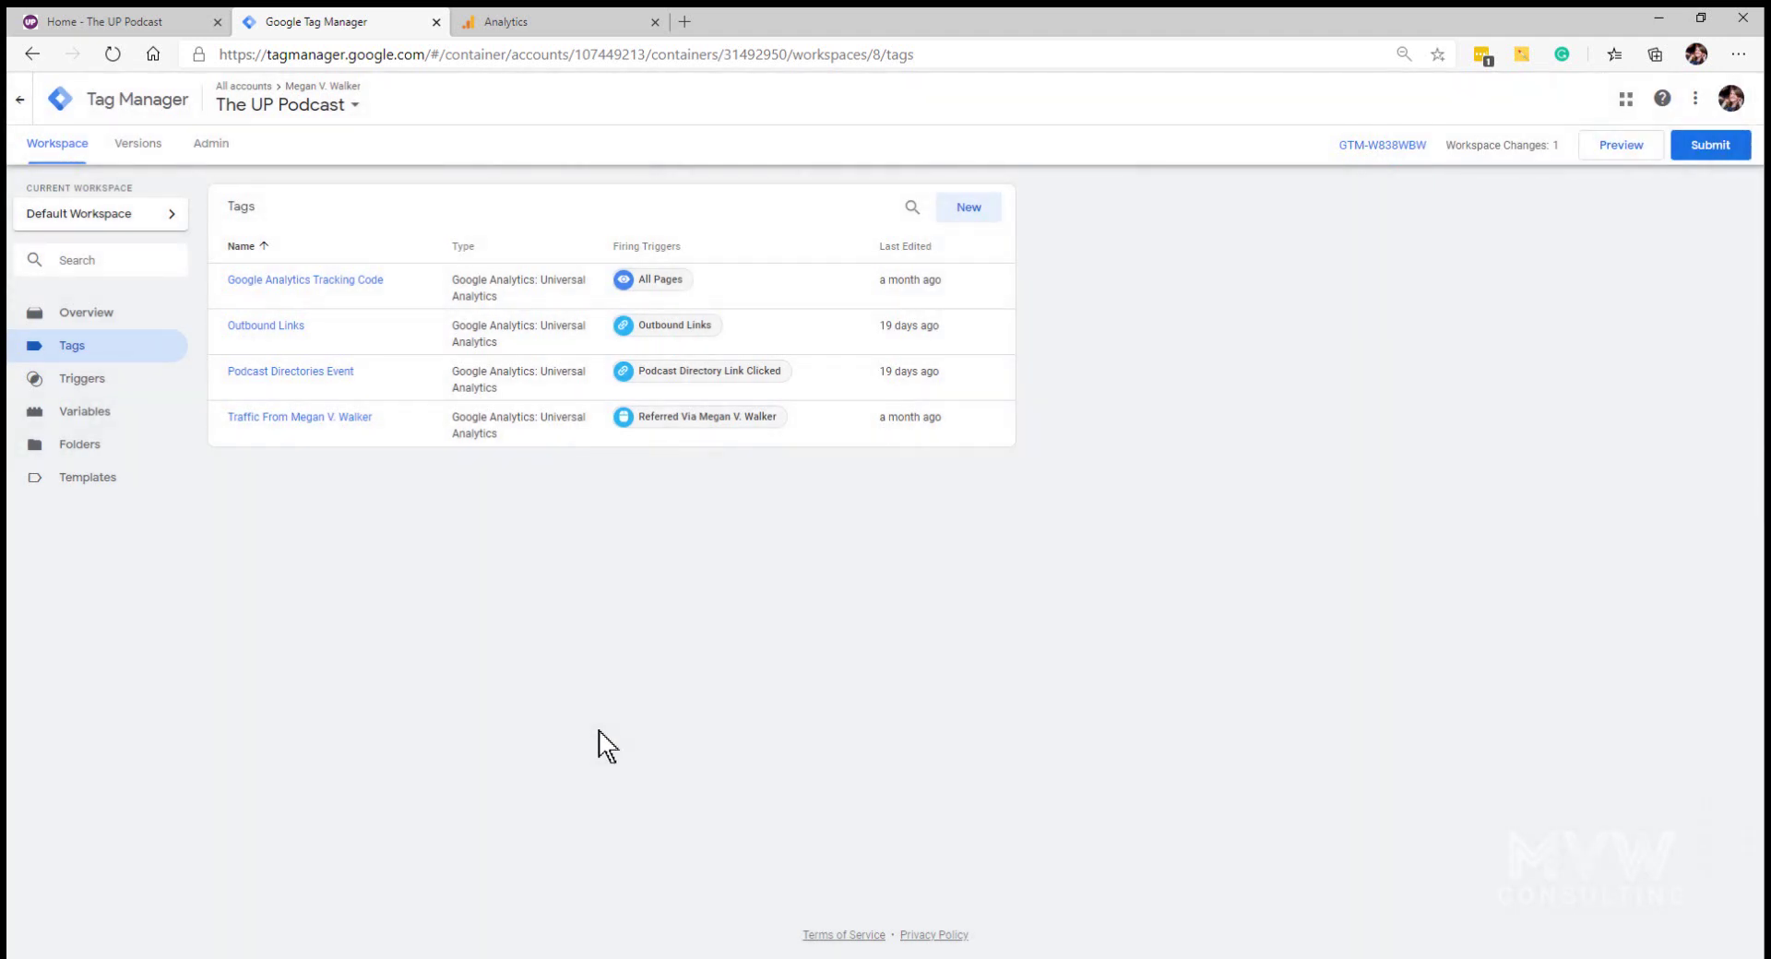
Start preview mode for the workspace and reload The UP Podcast website to load the debug pane.
click(1618, 145)
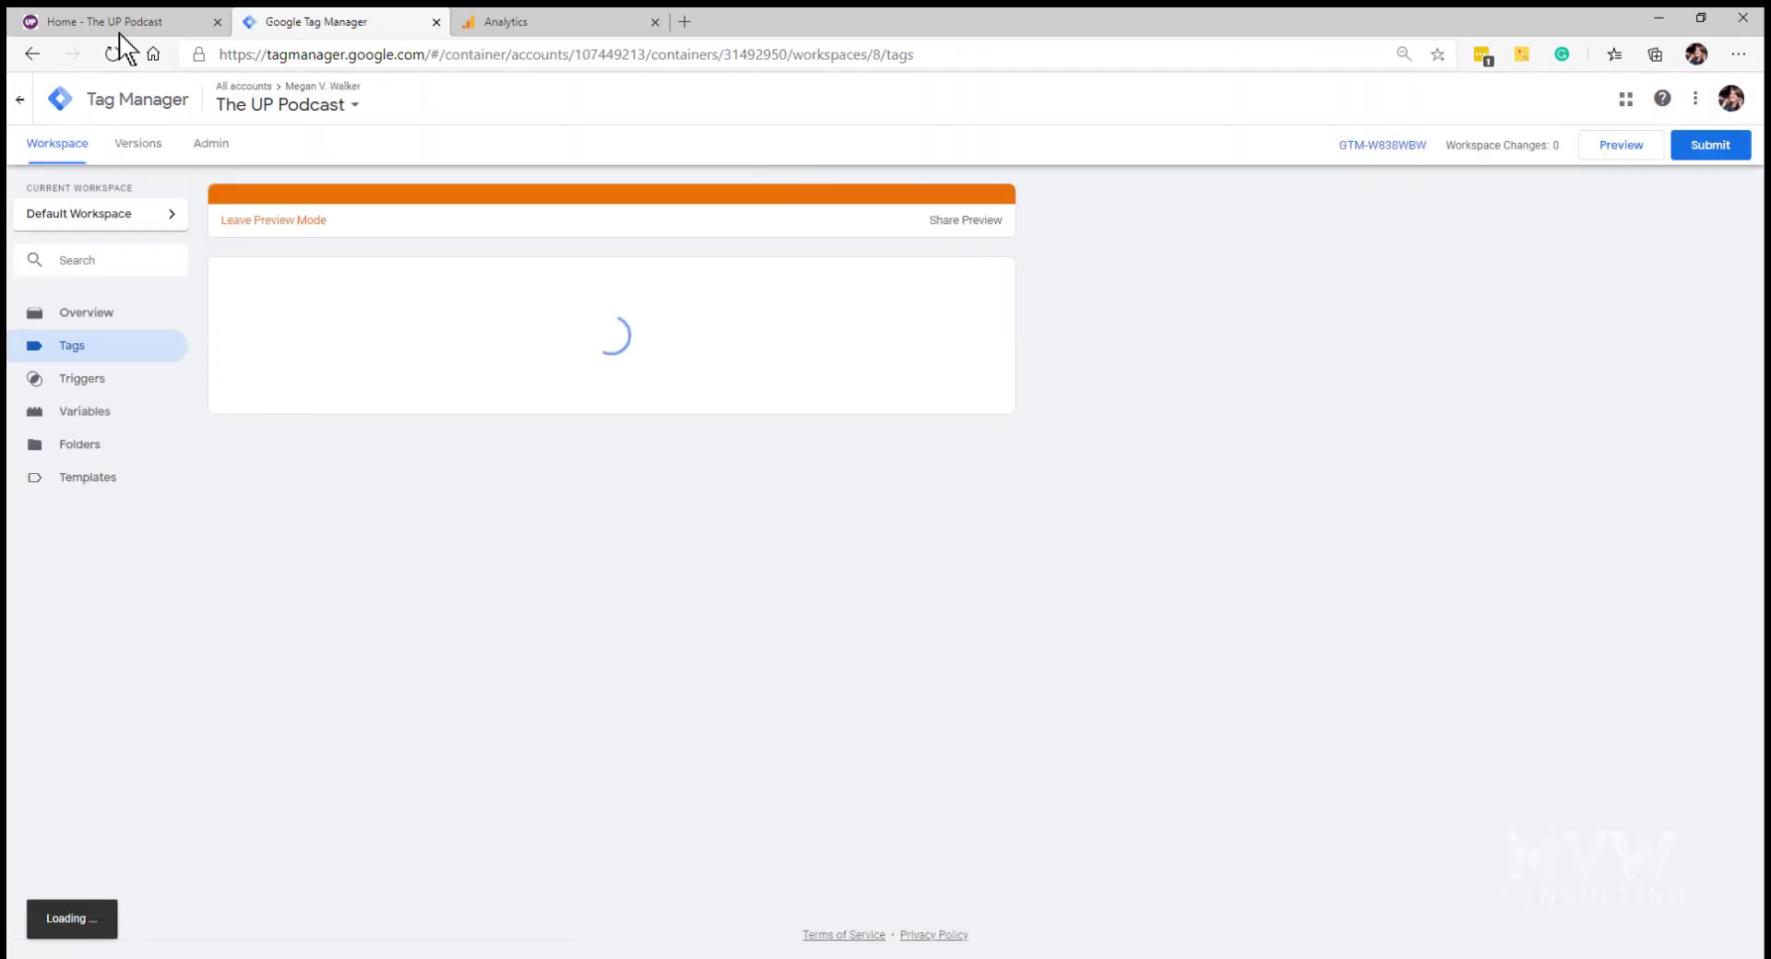
click(99, 20)
click(111, 53)
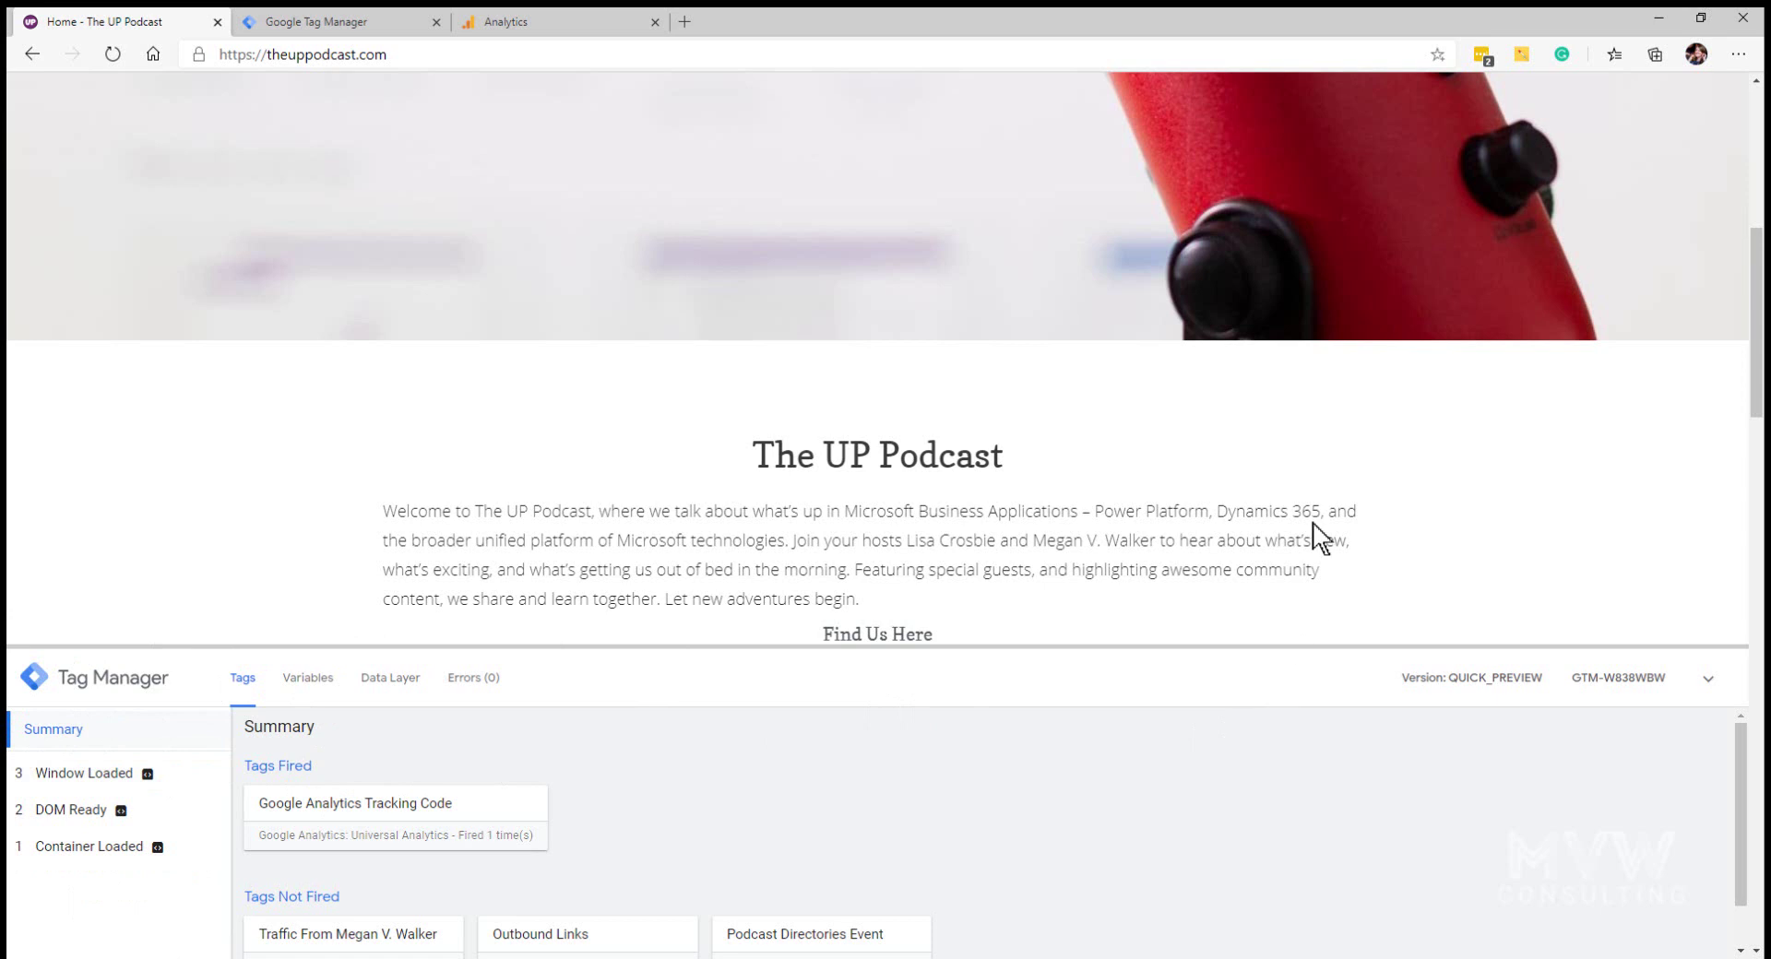
Follow the website's Spotify link and inspect the resulting Link Click event's fired tags and variables, including the Podcast Directory value.
scroll(1316, 535, down, 3)
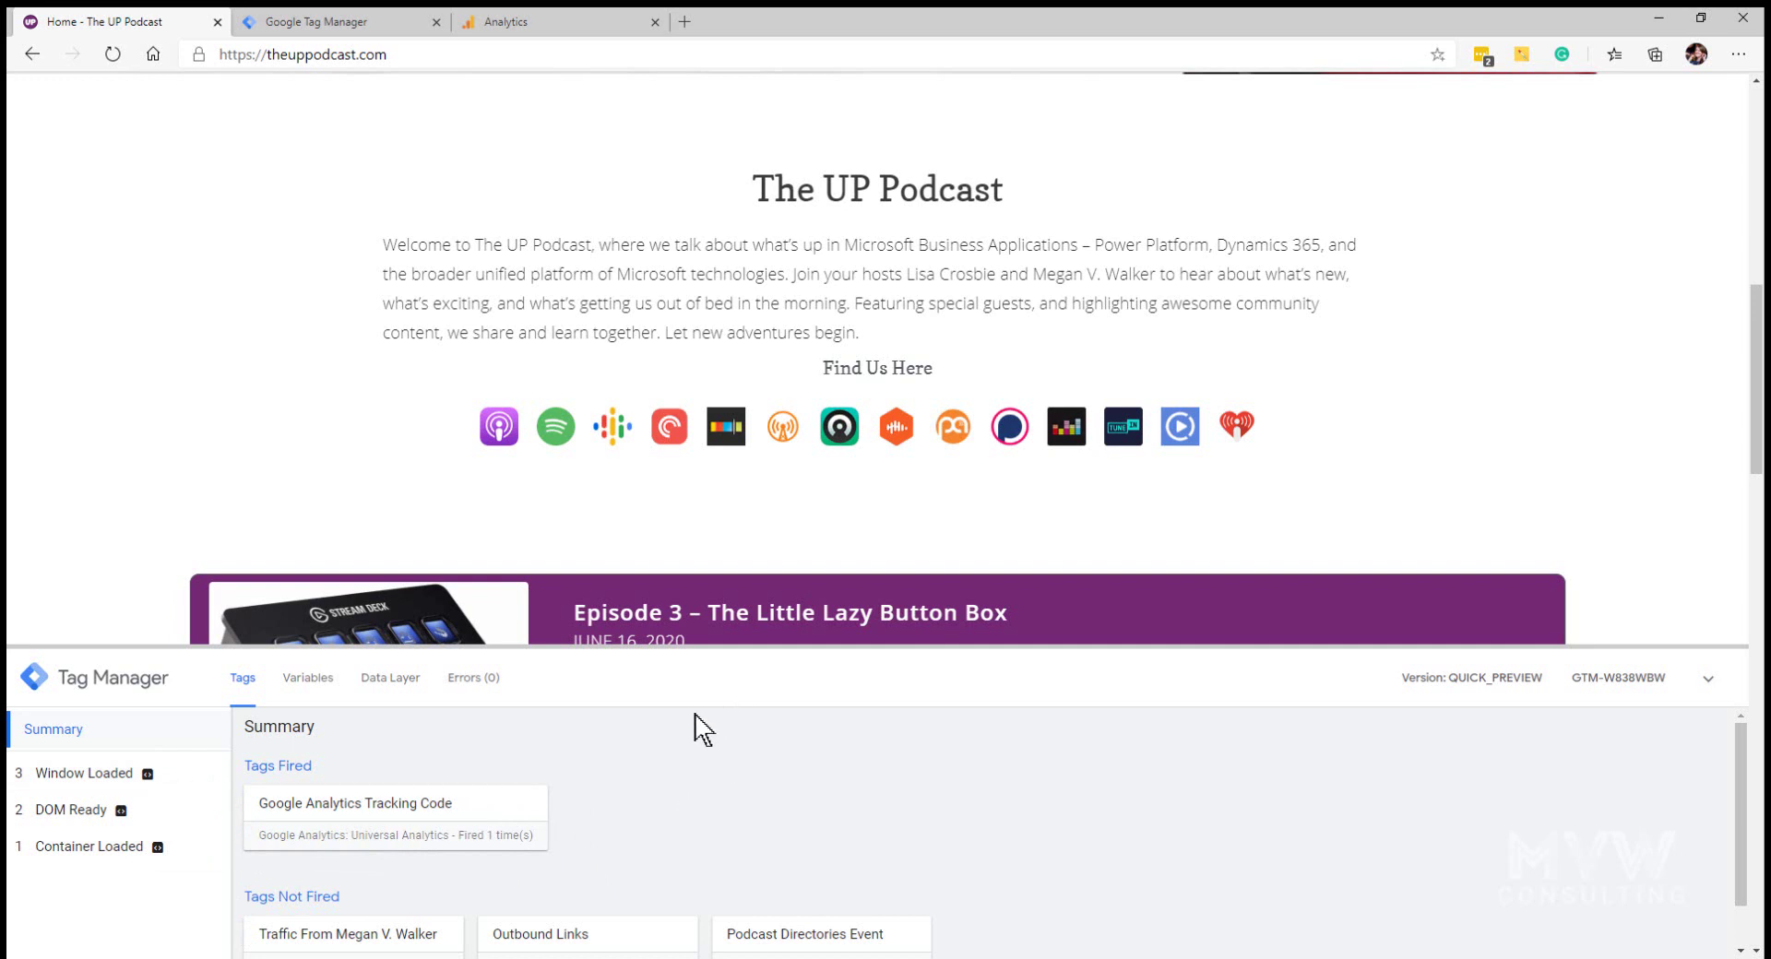
click(561, 440)
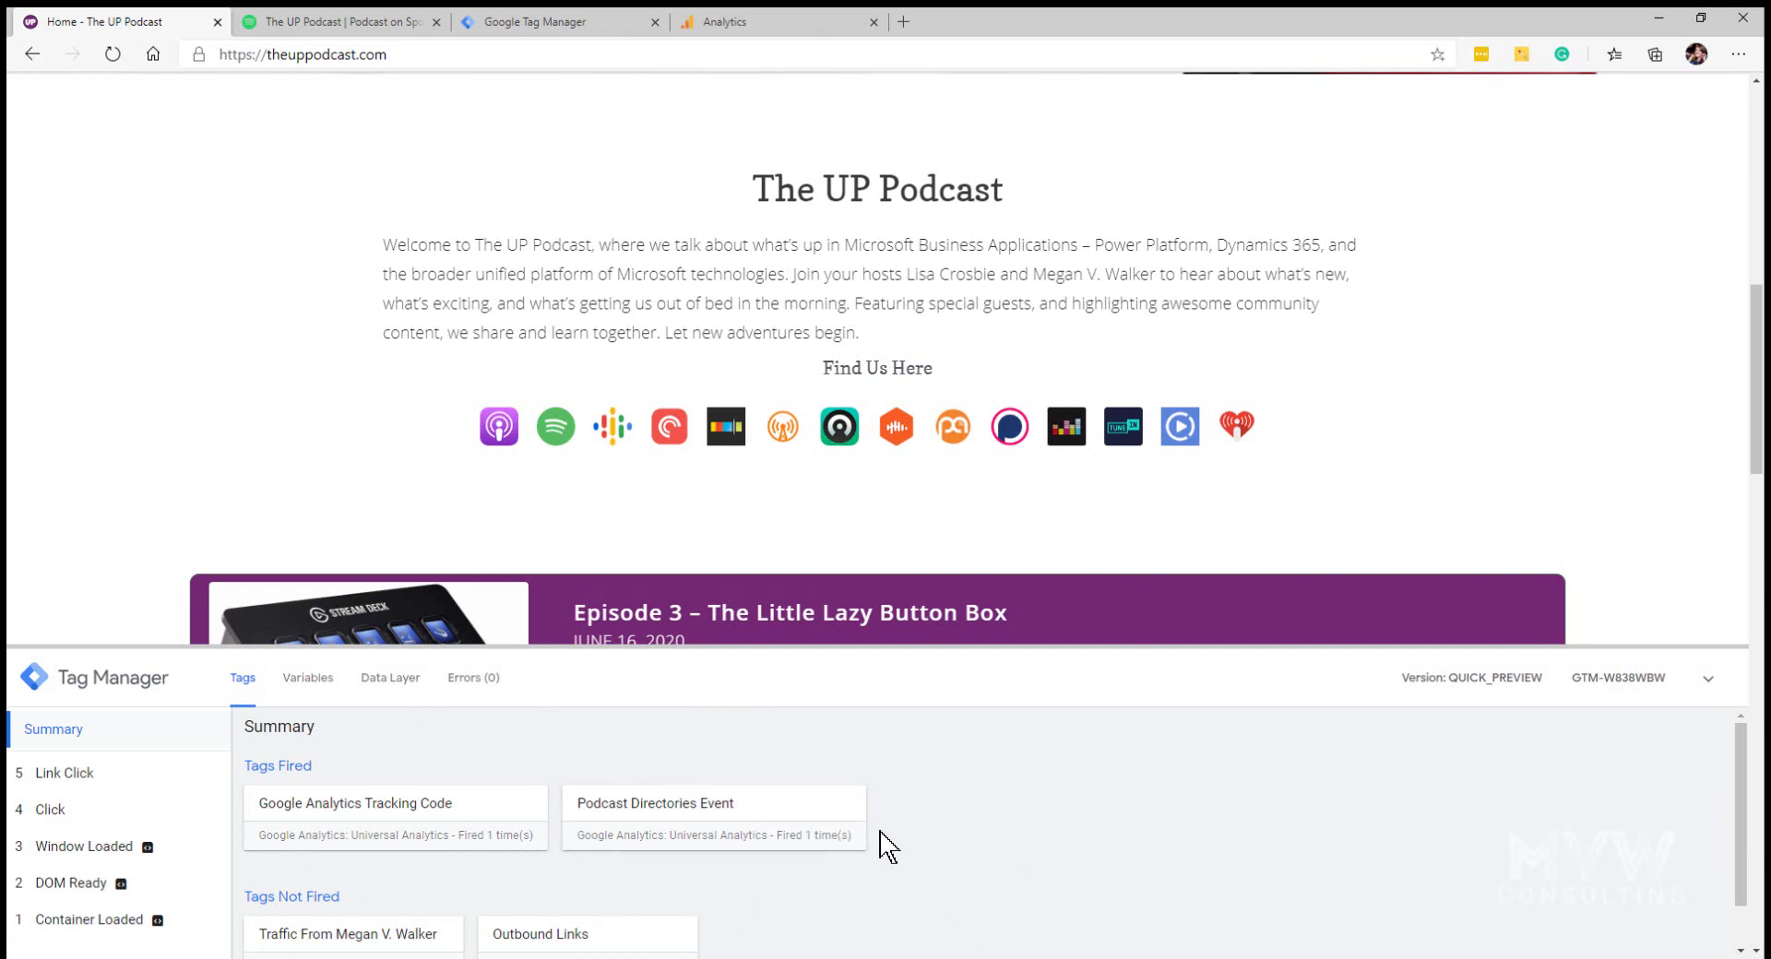
click(120, 772)
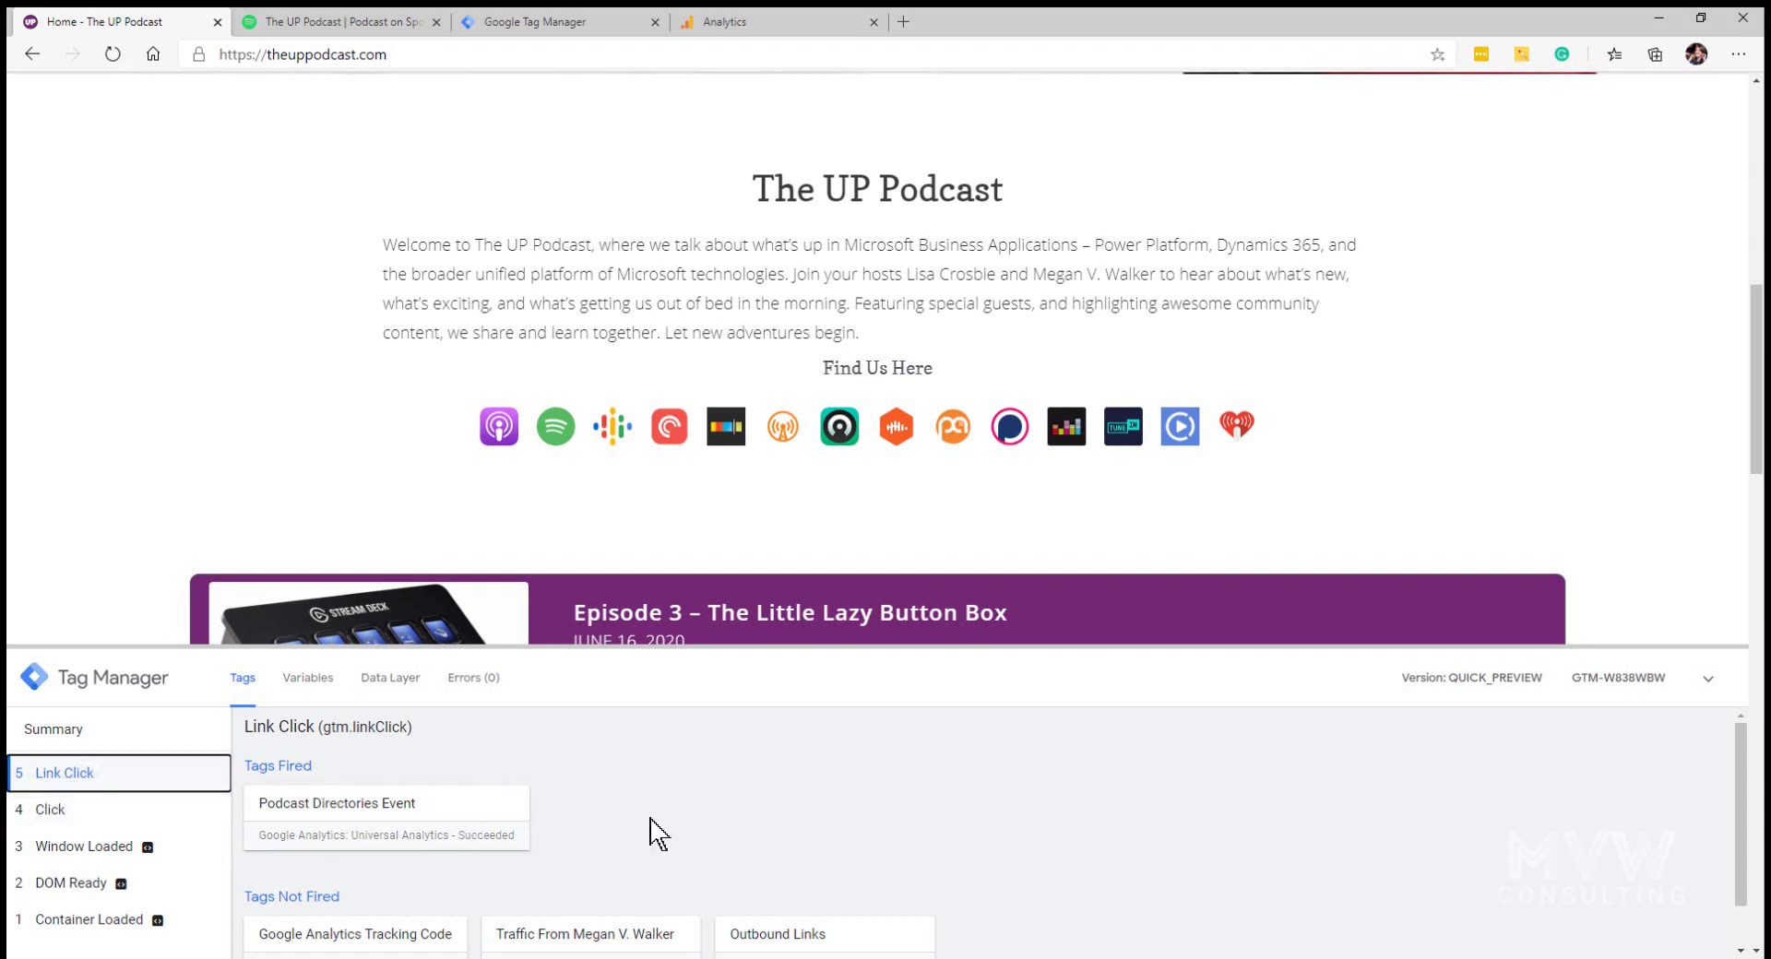
click(319, 685)
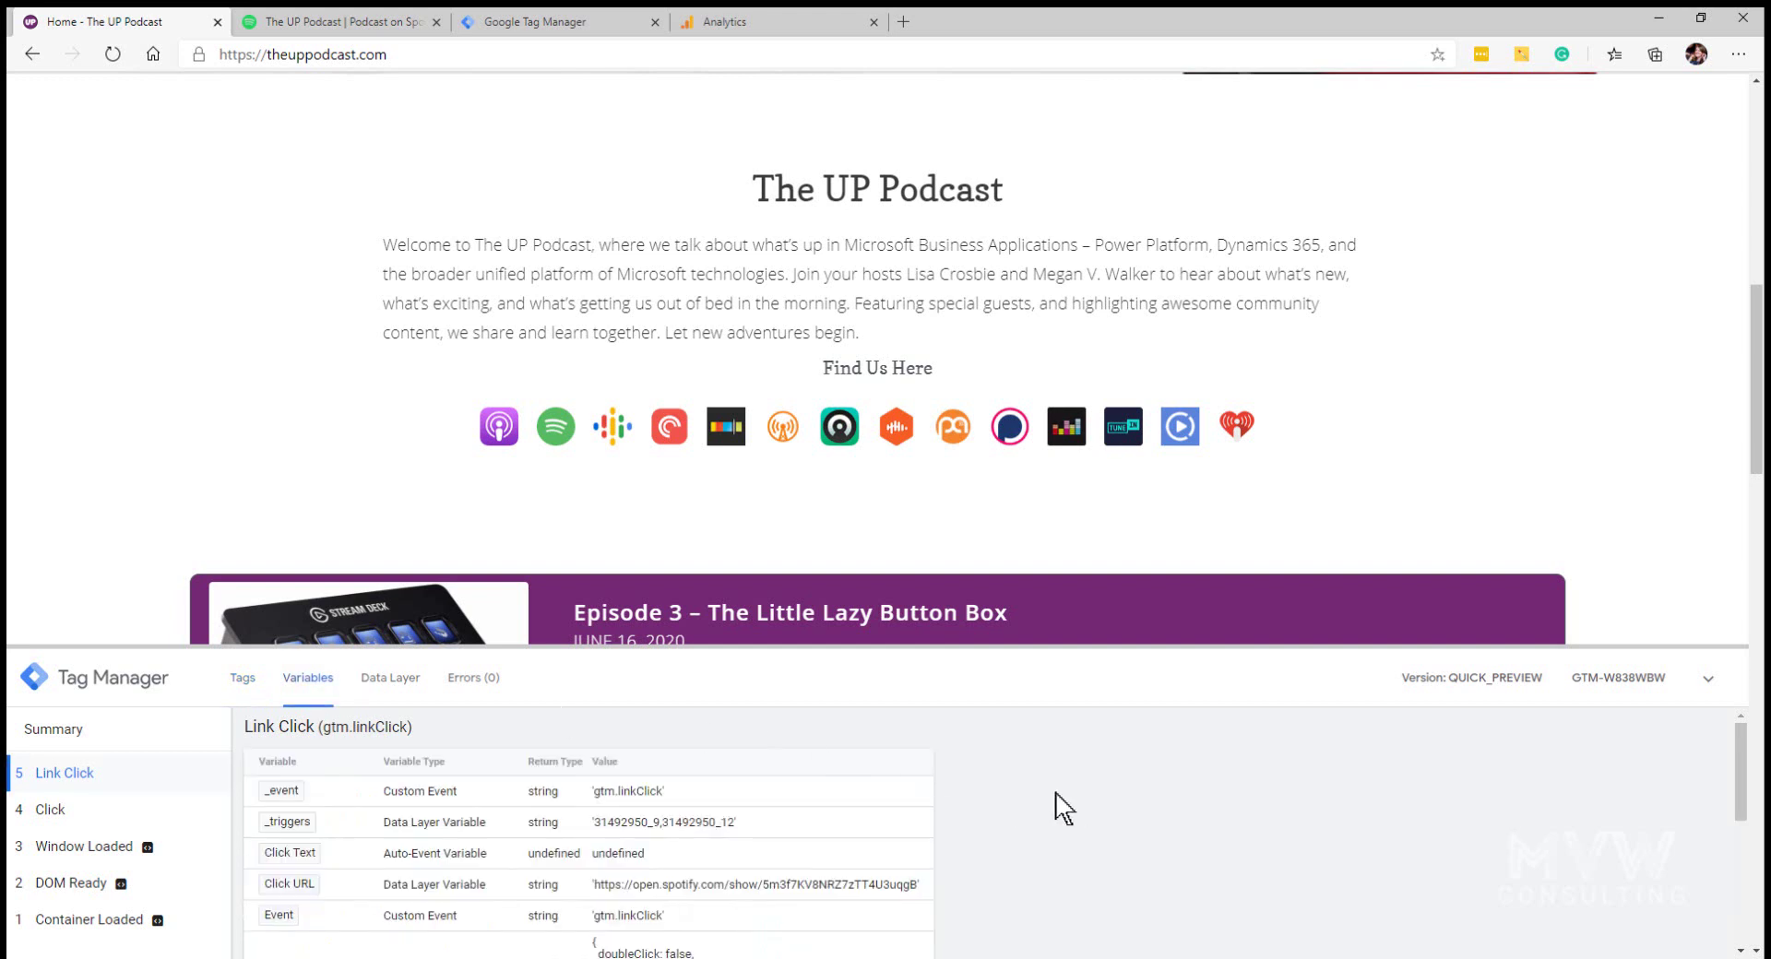
scroll(940, 821, down, 5)
scroll(941, 825, down, 3)
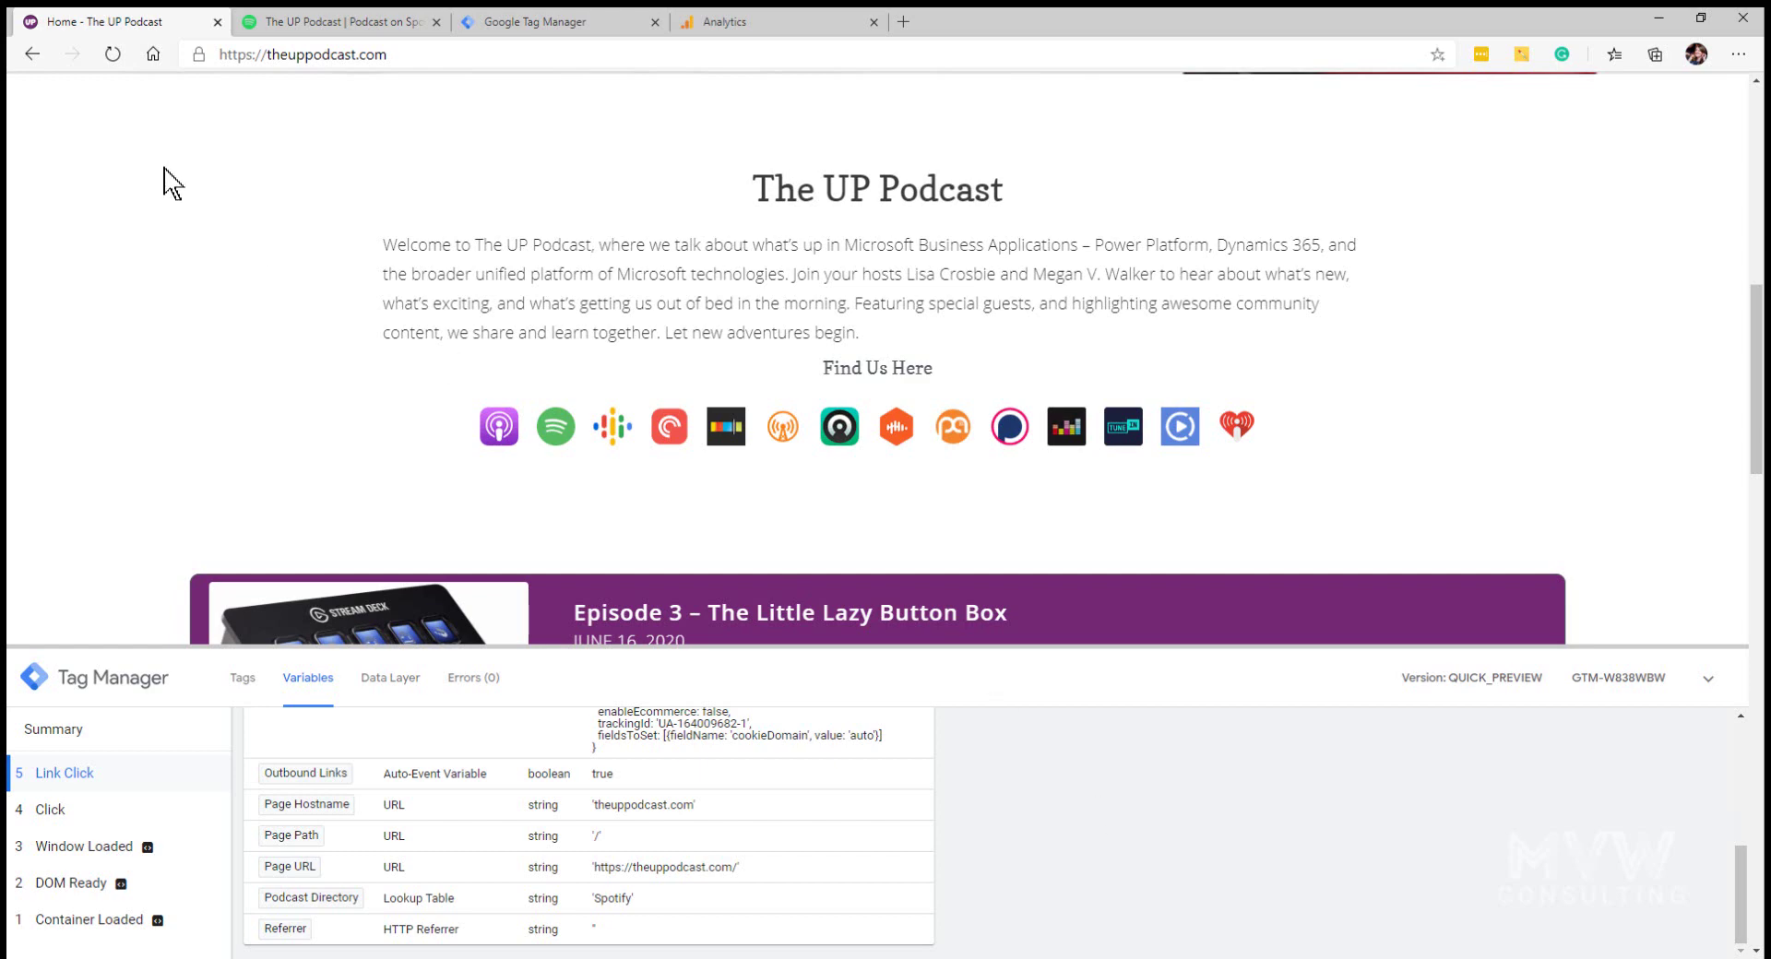
Return to Google Tag Manager and leave preview mode for the Default Workspace.
click(541, 23)
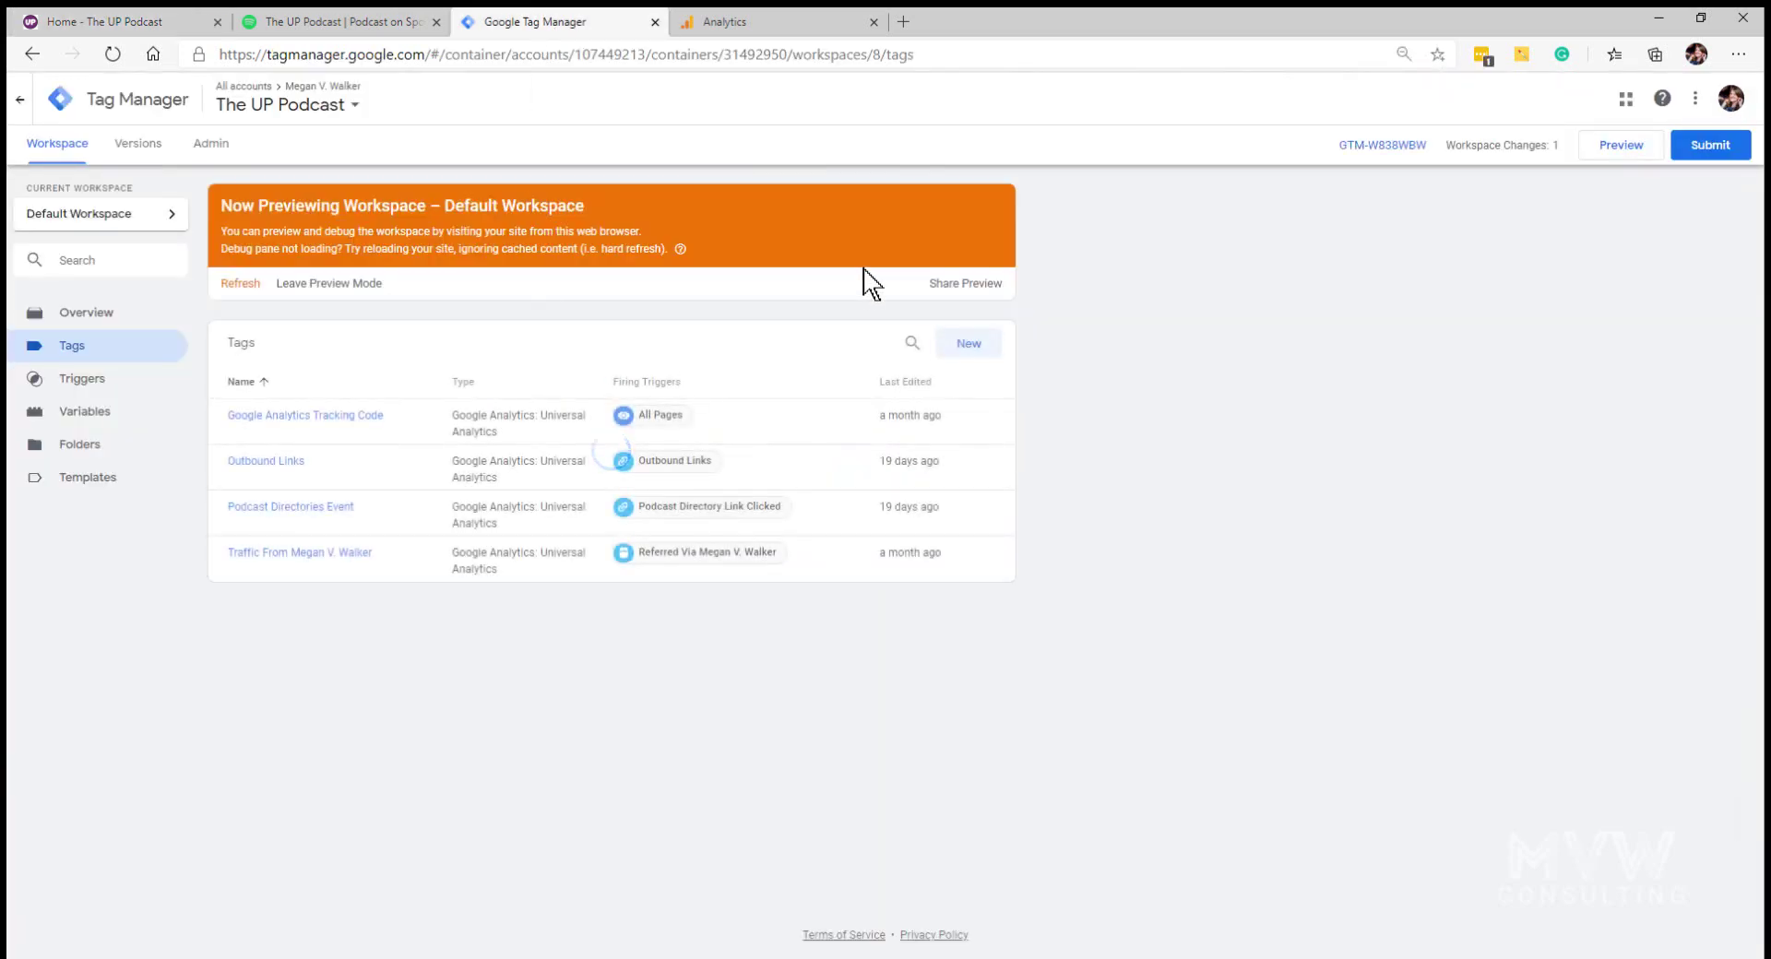
click(309, 285)
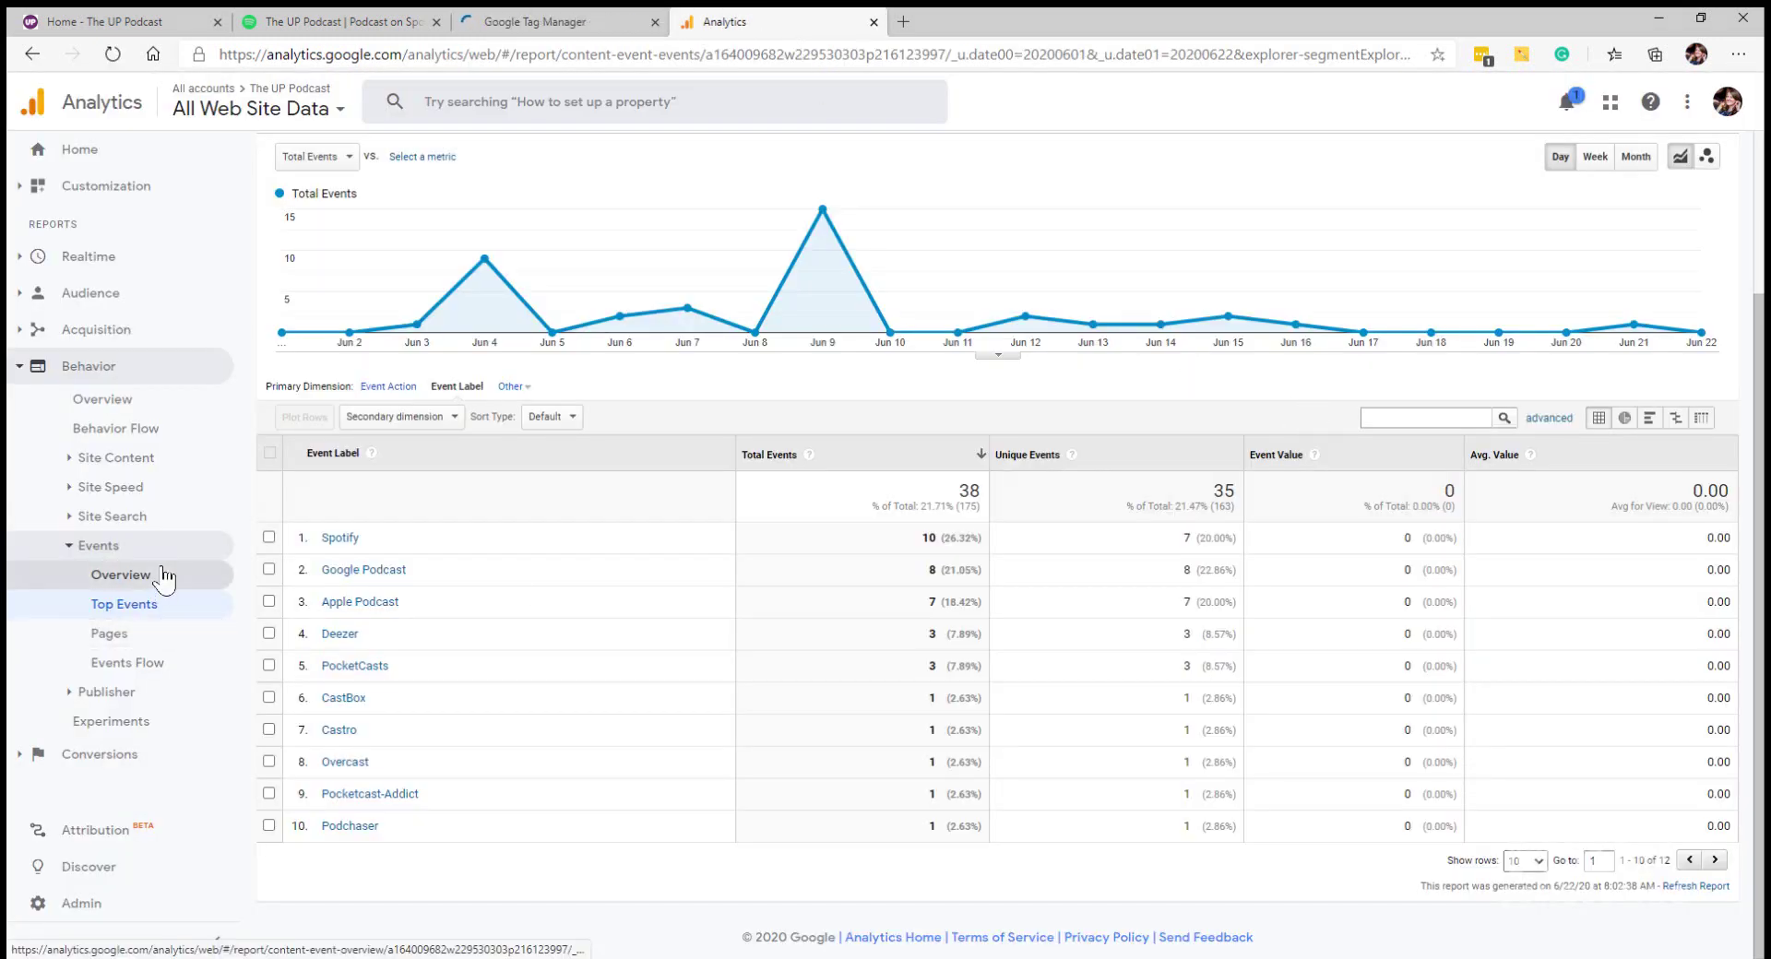
In Google Analytics, open the events overview, drill into the Podcast Directories category and view its events by Event Label.
click(121, 575)
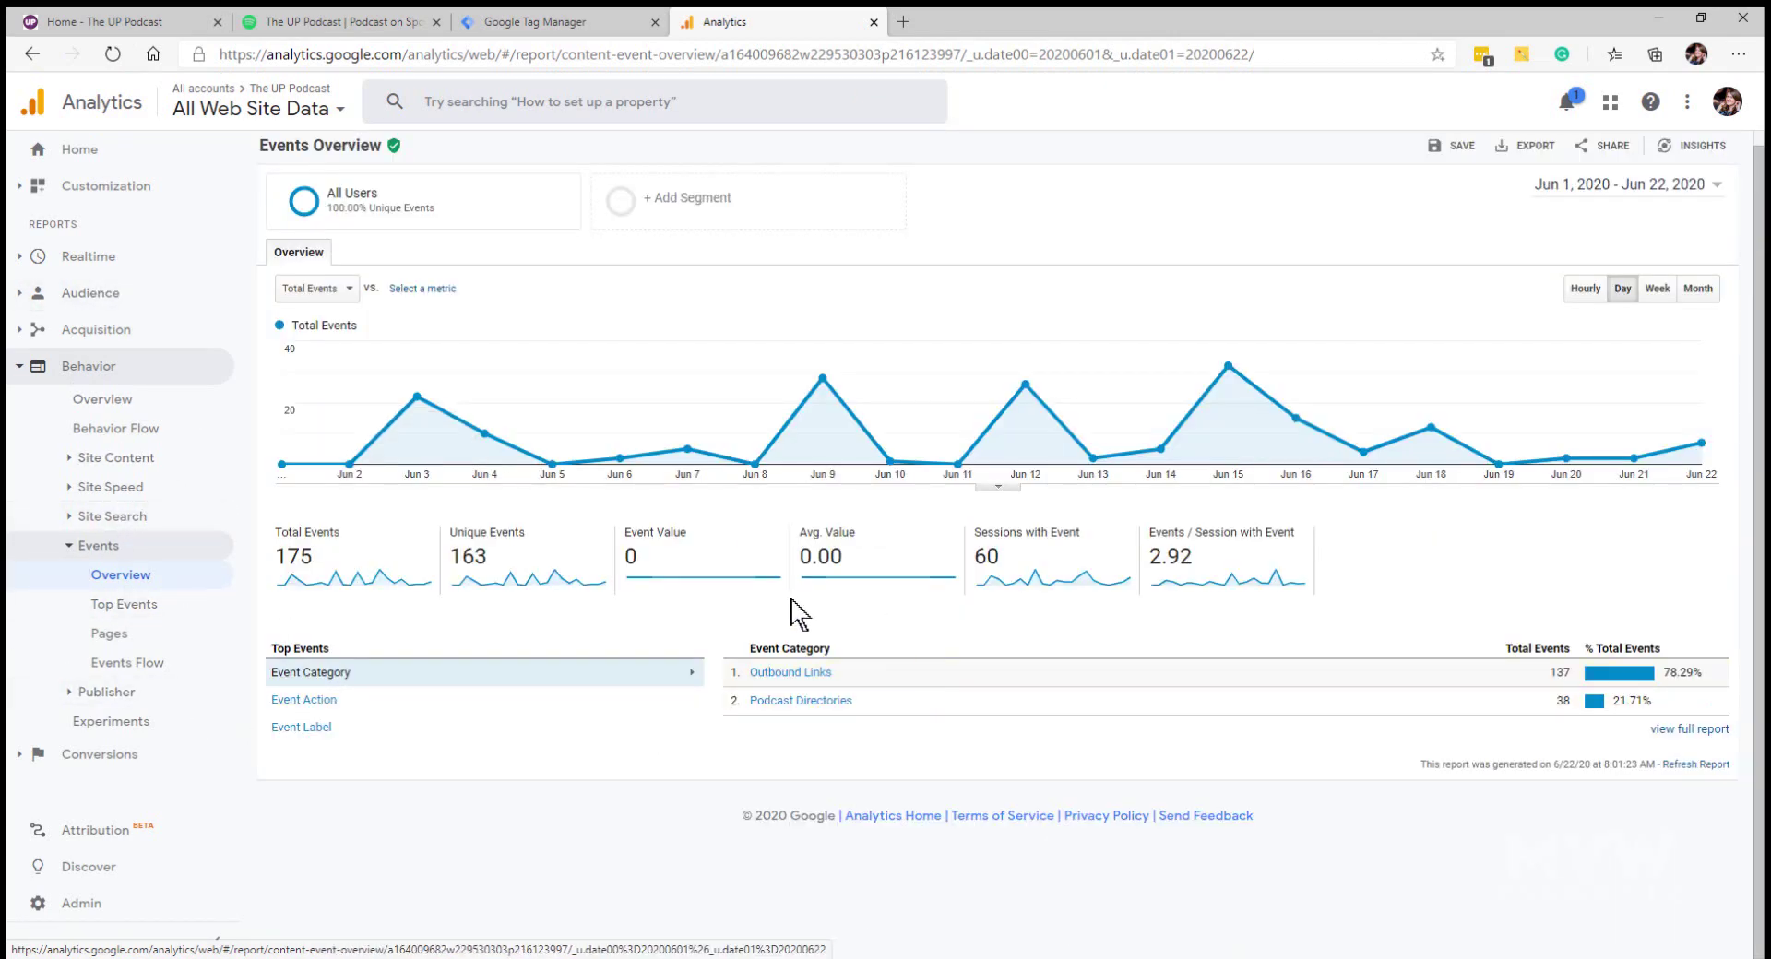
click(830, 701)
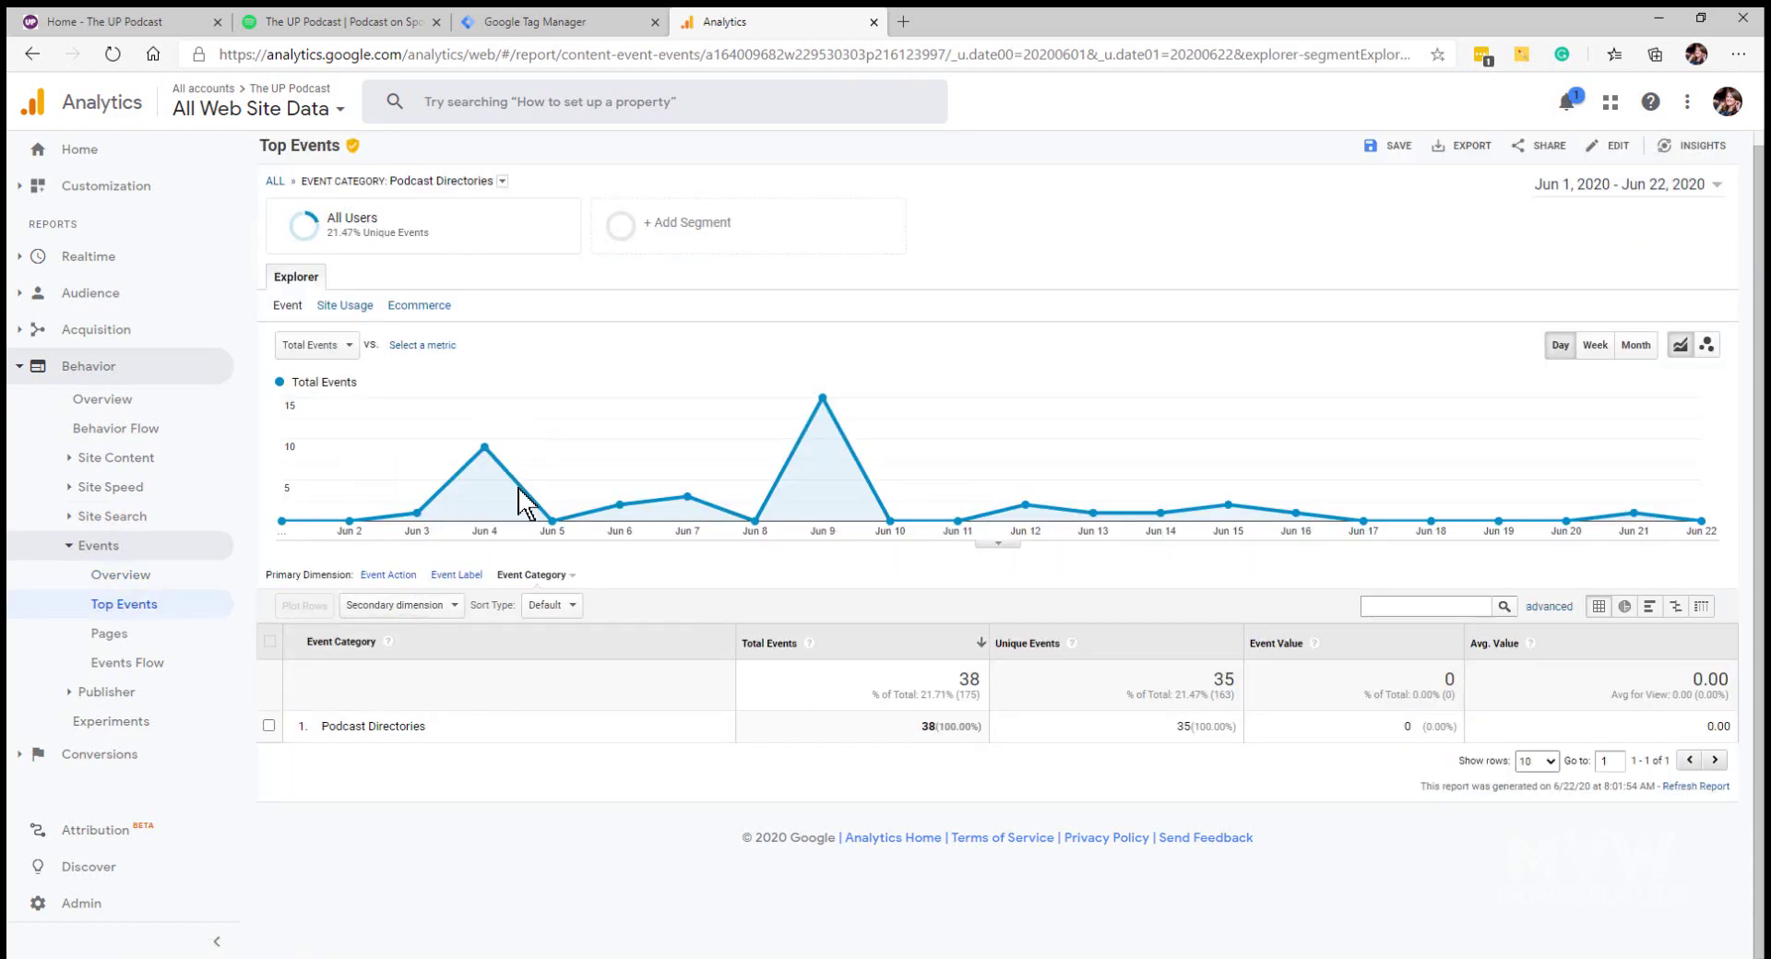
click(457, 578)
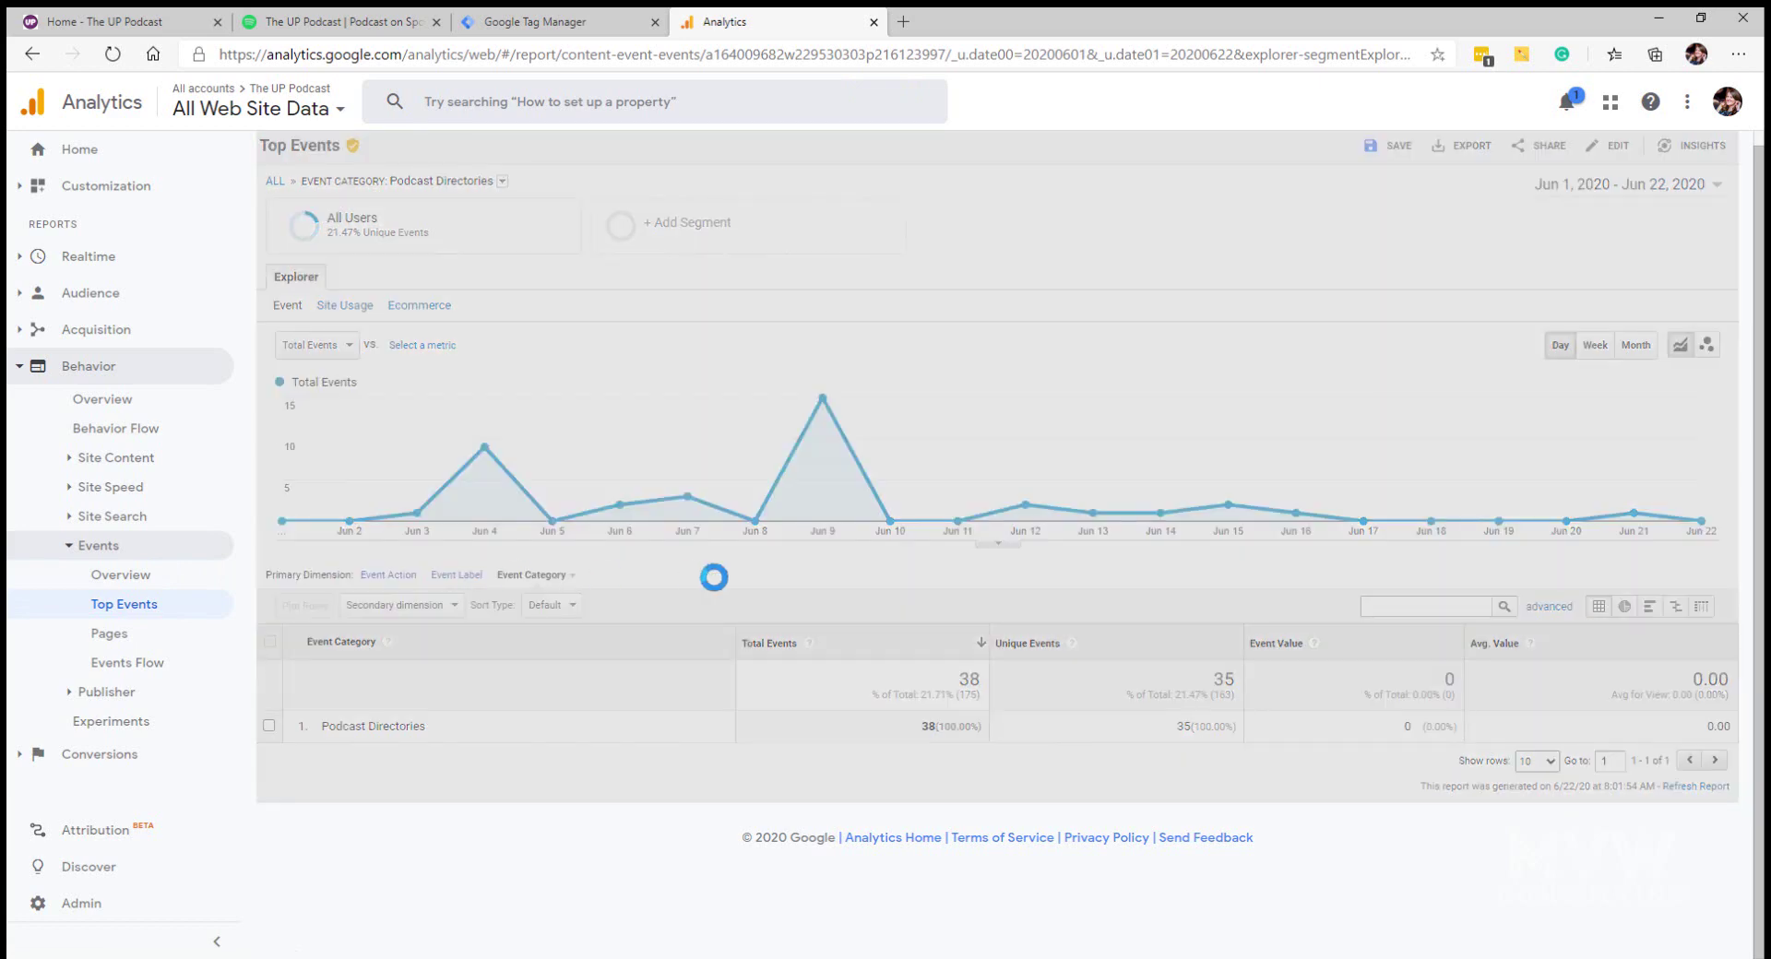
scroll(795, 616, down, 2)
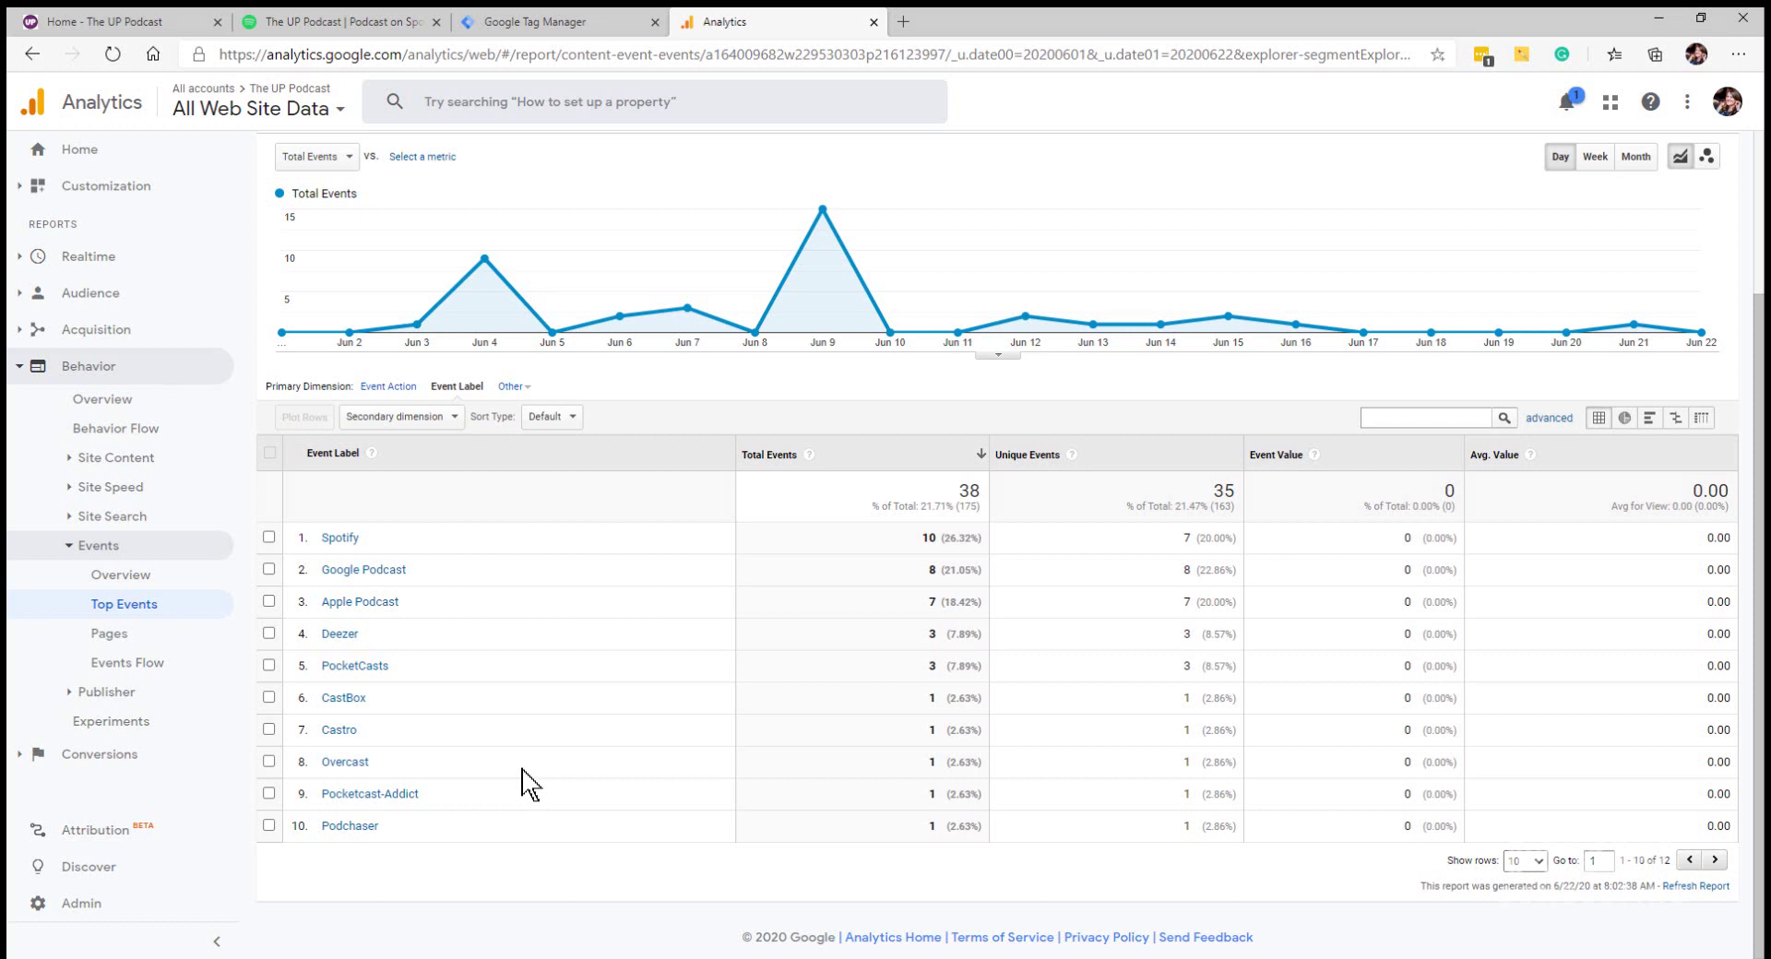
Open the Podcast Directories custom report in the Clicked Links category.
click(124, 186)
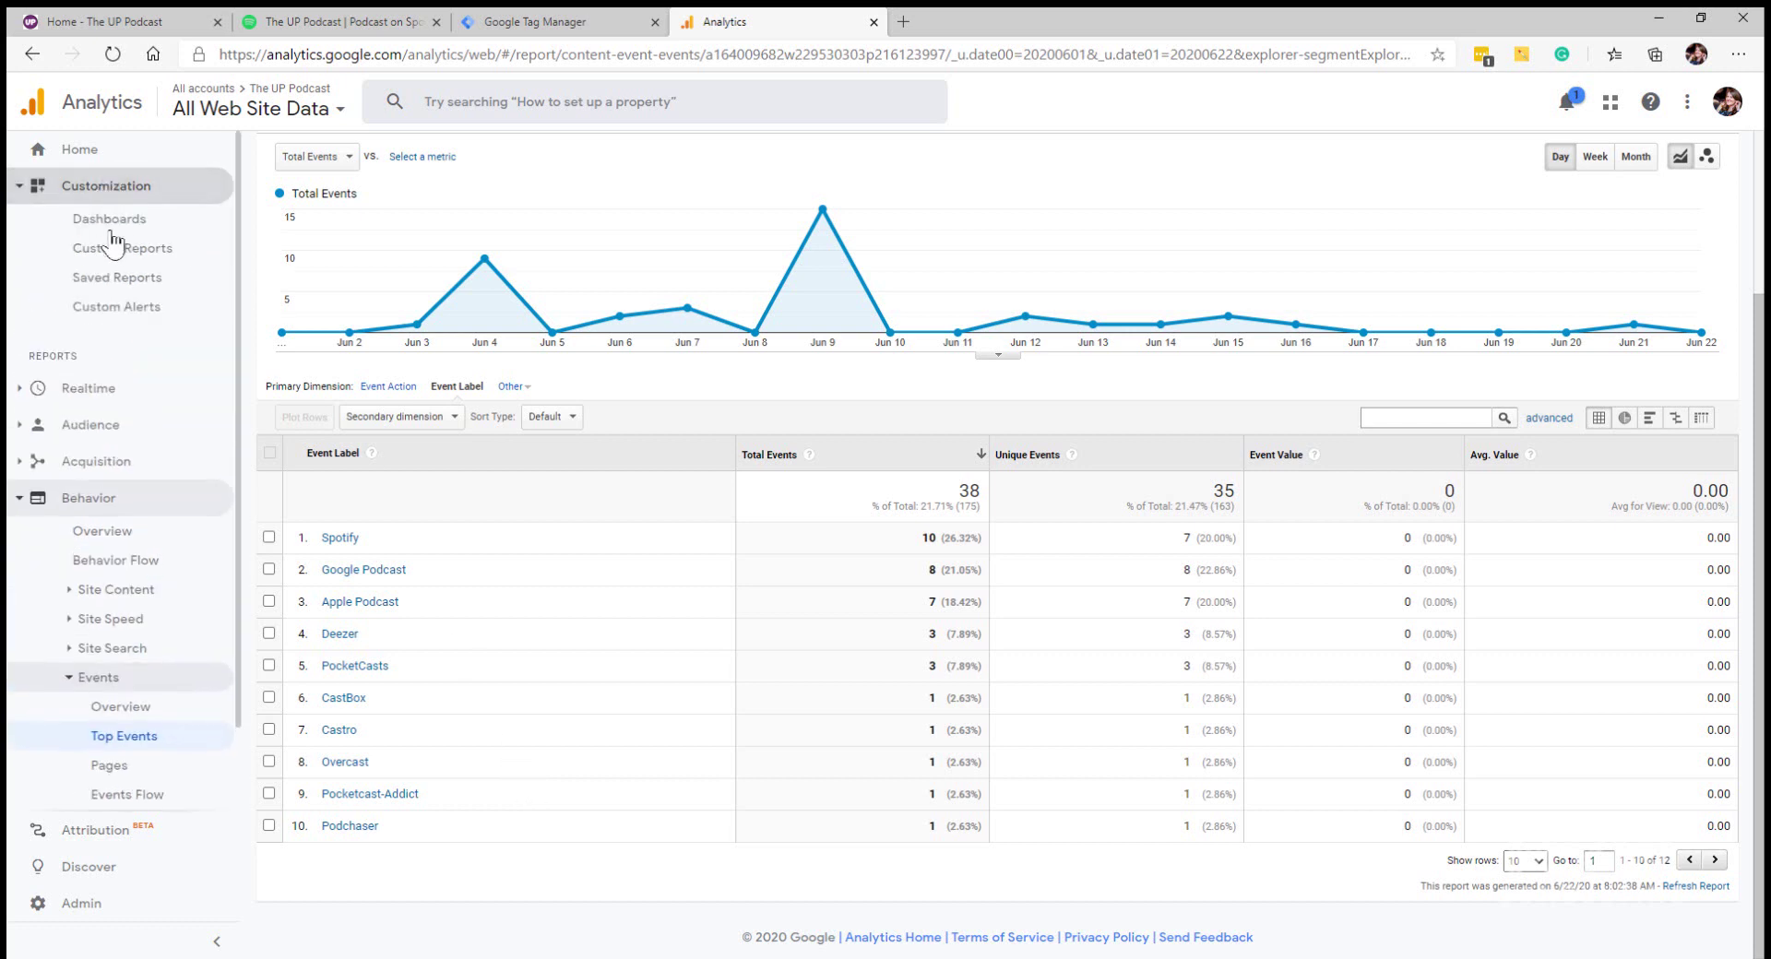
click(118, 249)
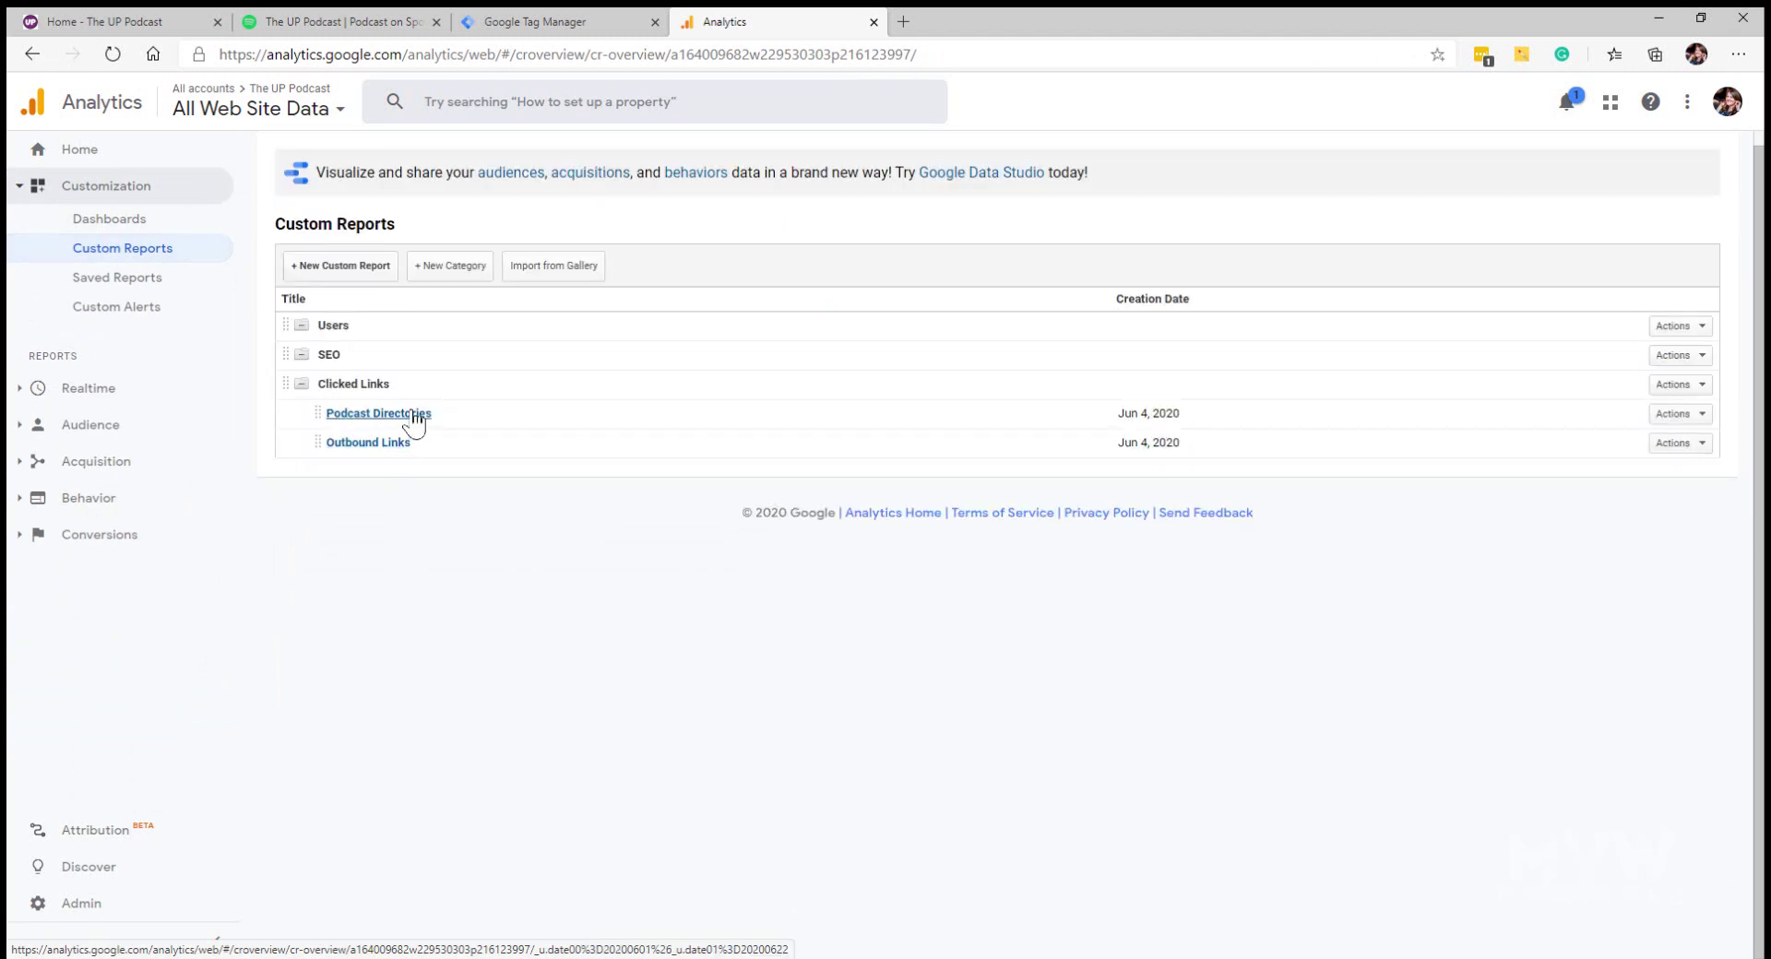
click(411, 411)
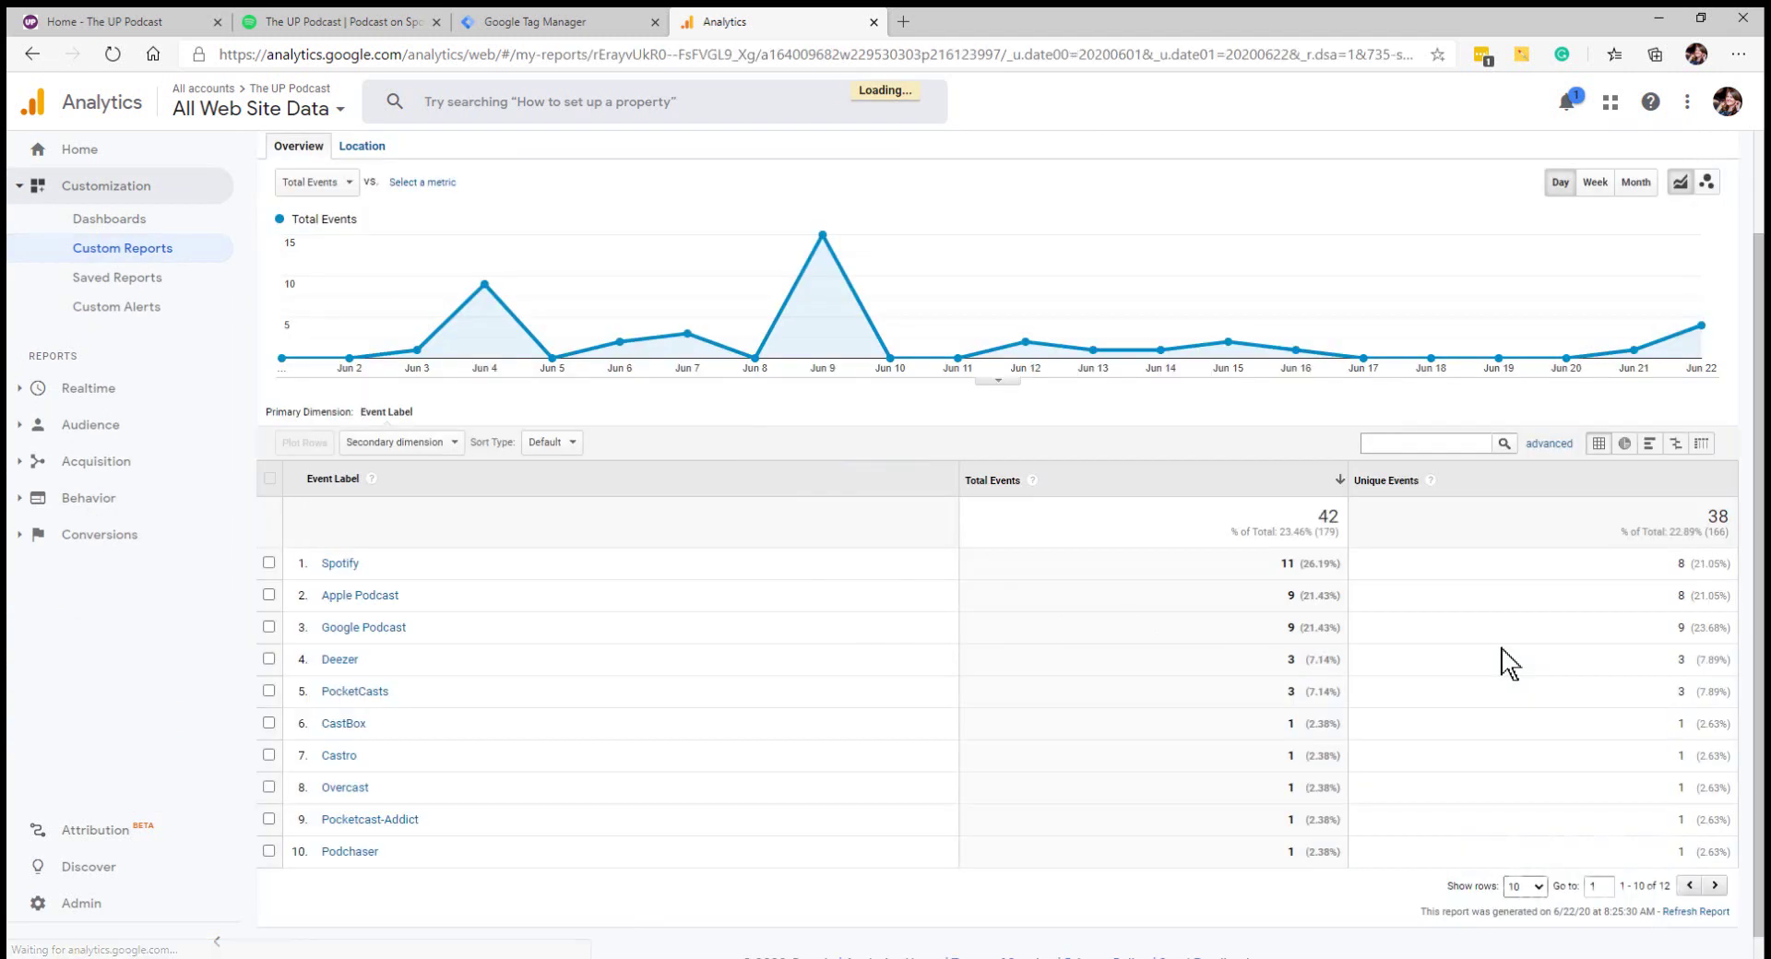